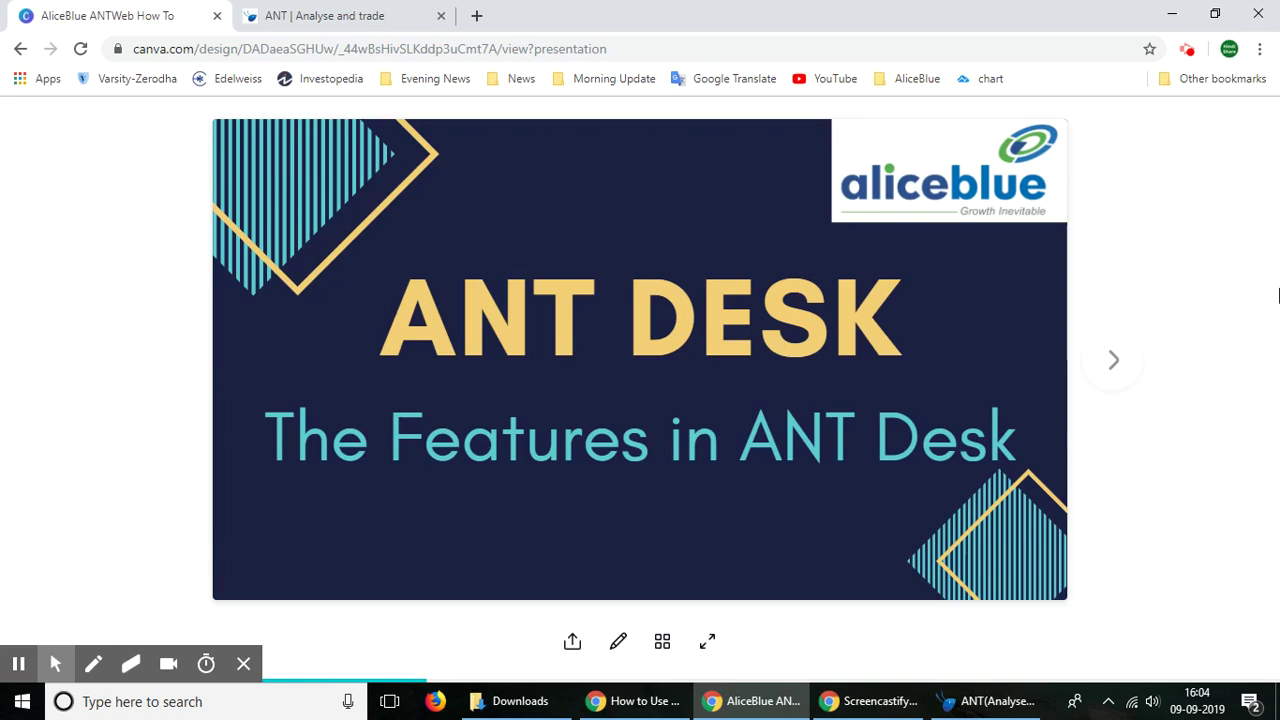
Switch from the Canva 'ANT DESK' title slide to the 'ANT | Analyse and trade' website tab
click(313, 11)
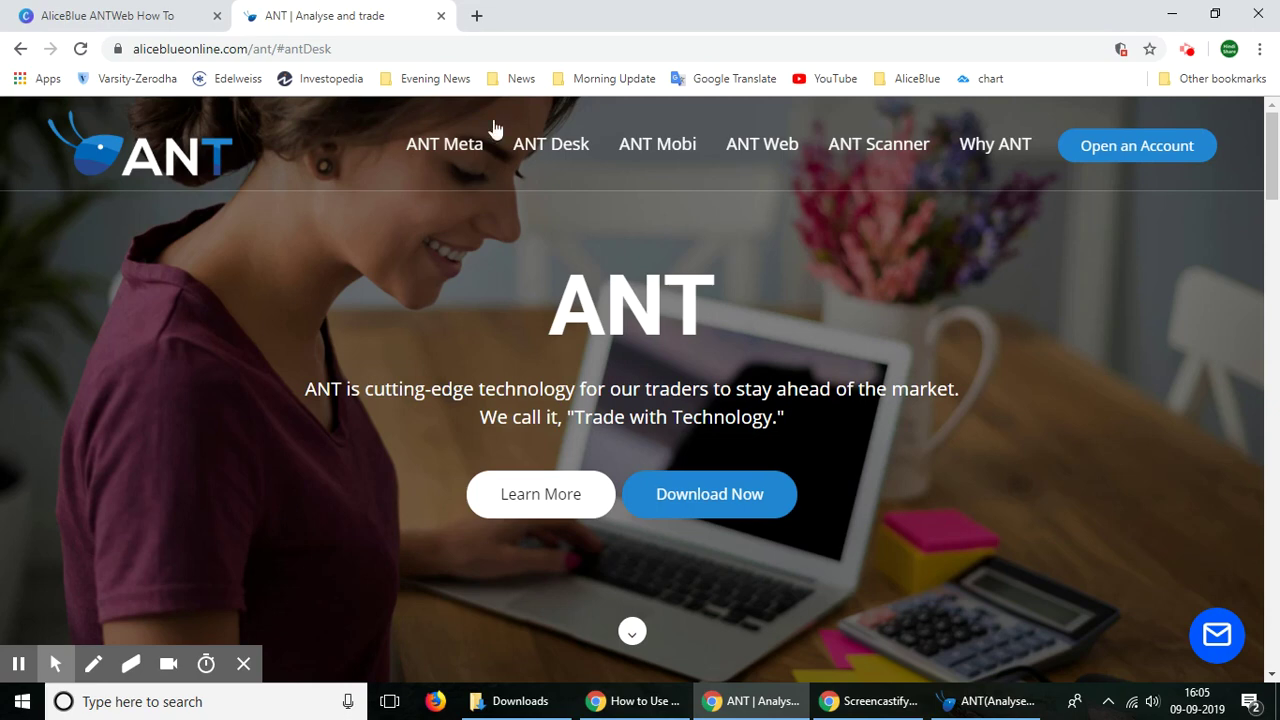
Jump to the ANT Desk download section using the site's top navigation
click(554, 157)
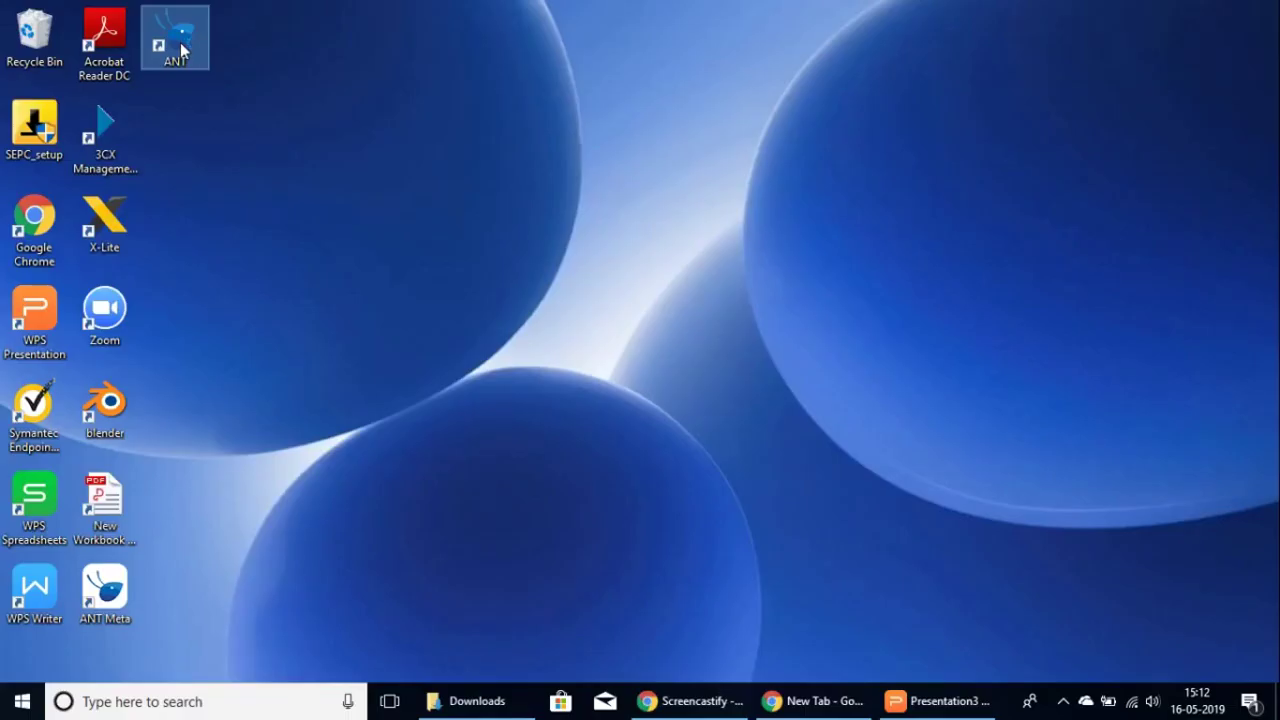
Launch ANT Desk from the desktop icon and log in with the client ID, password and 2FA answers
double_click(181, 50)
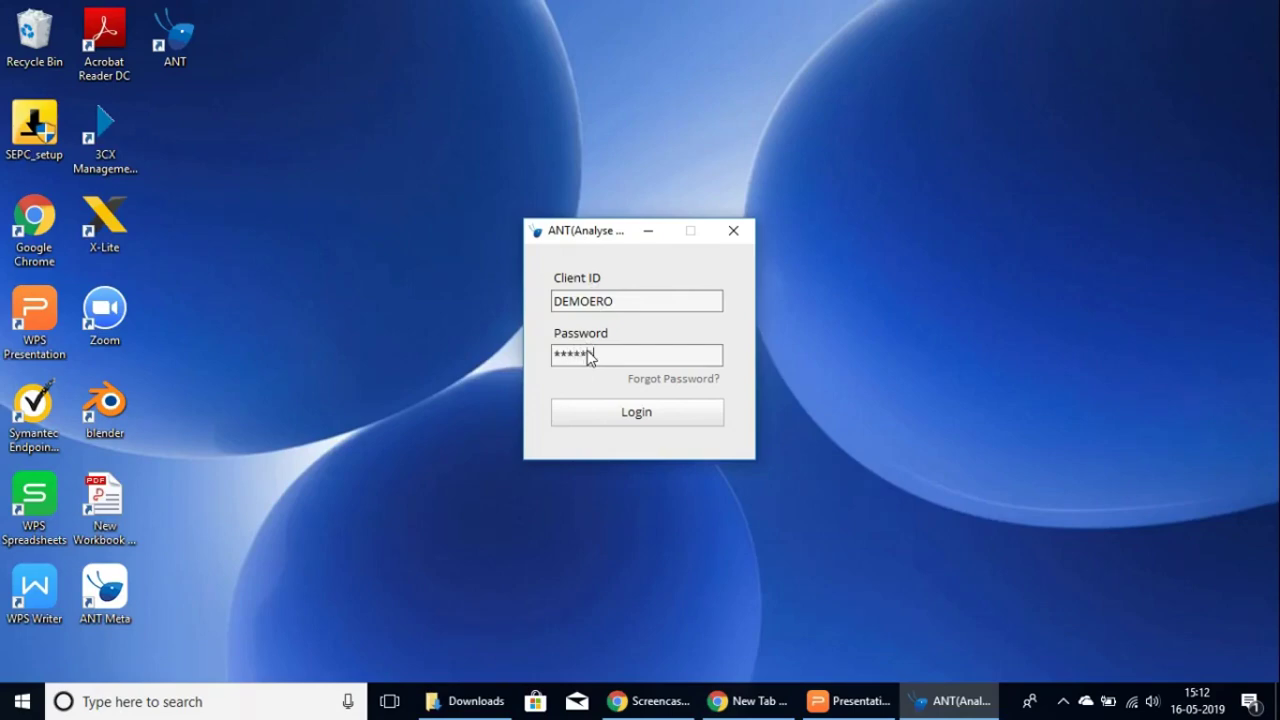
click(593, 405)
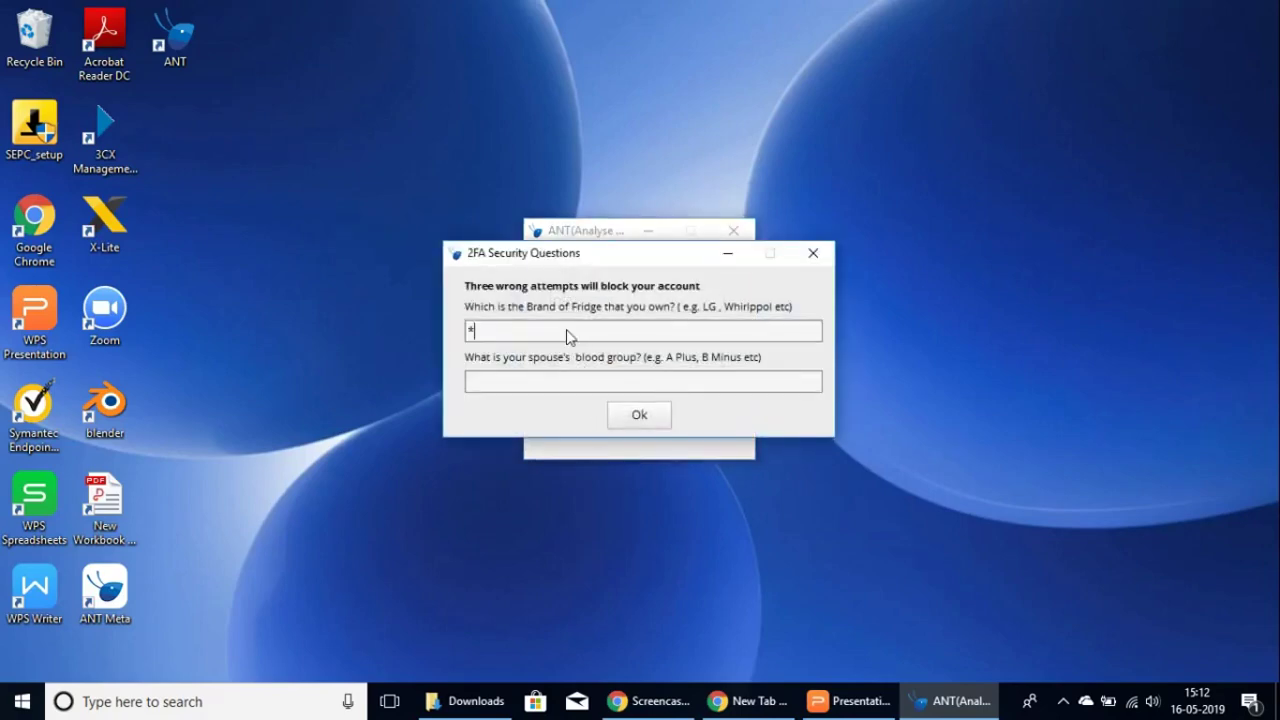
text(*)
click(640, 418)
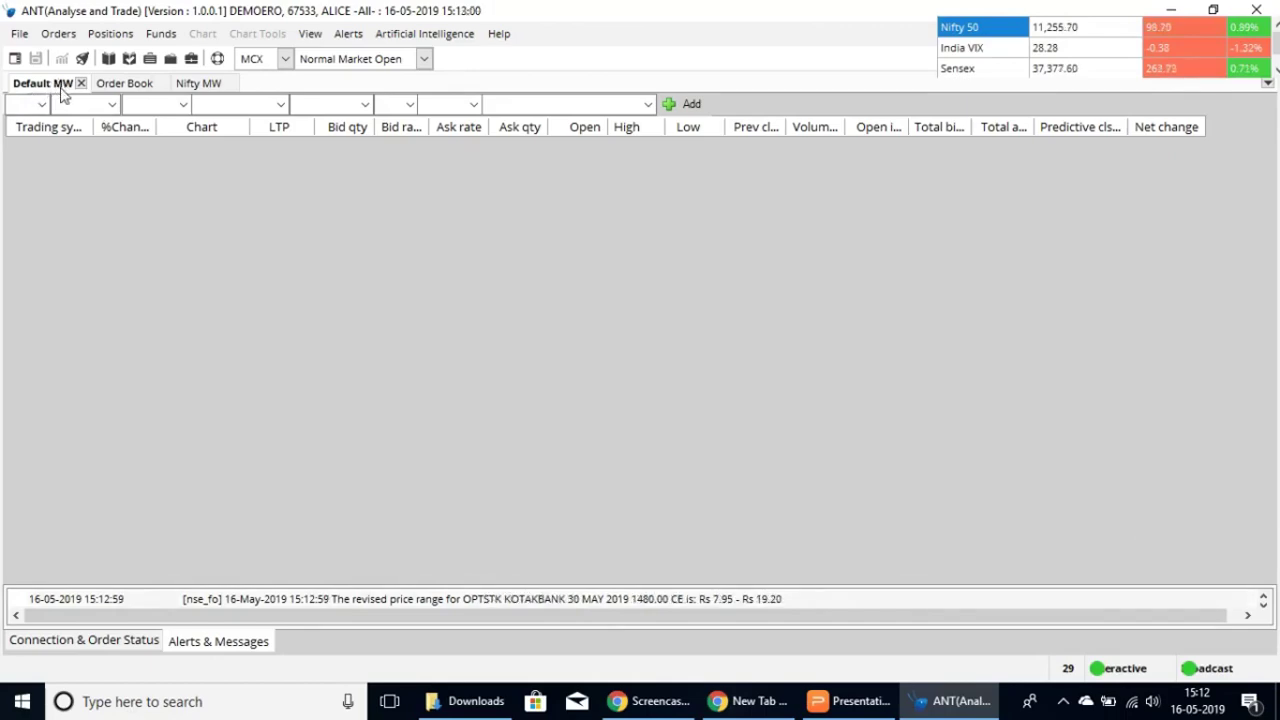
Glance at the Order Book, then switch to Nifty MW and select the SYNDIBANK-EQ row
click(124, 84)
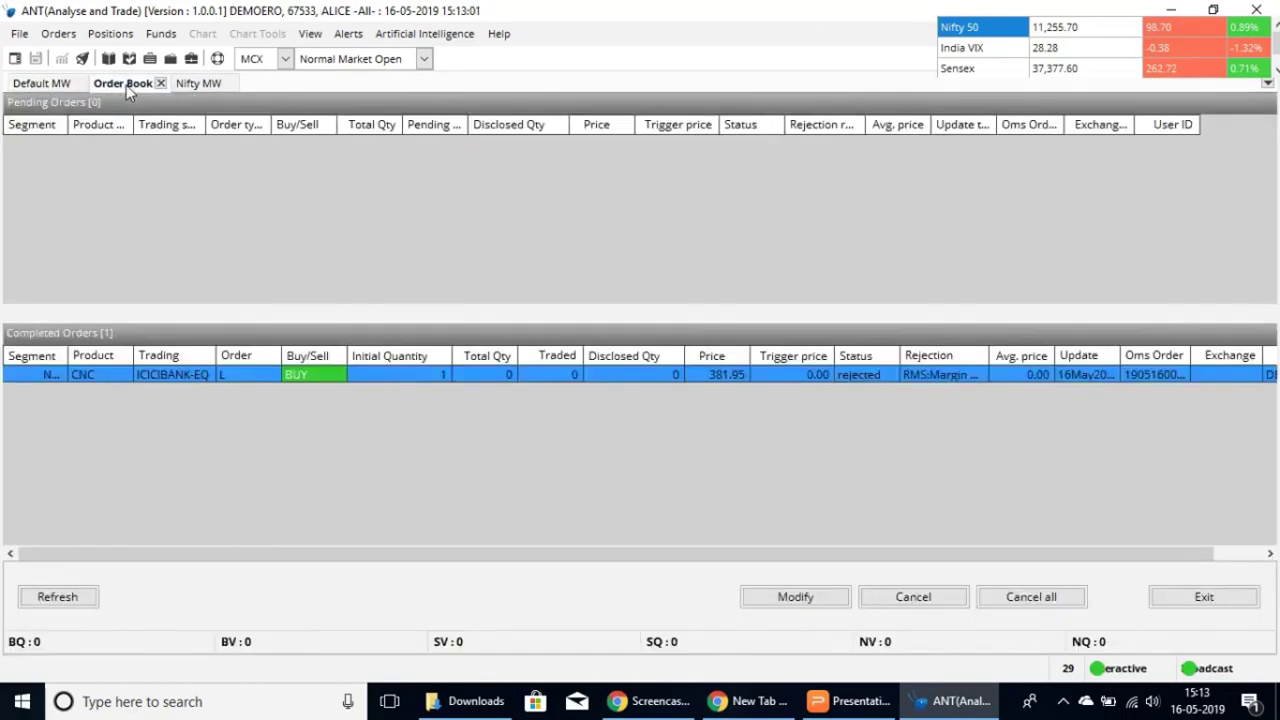
click(205, 84)
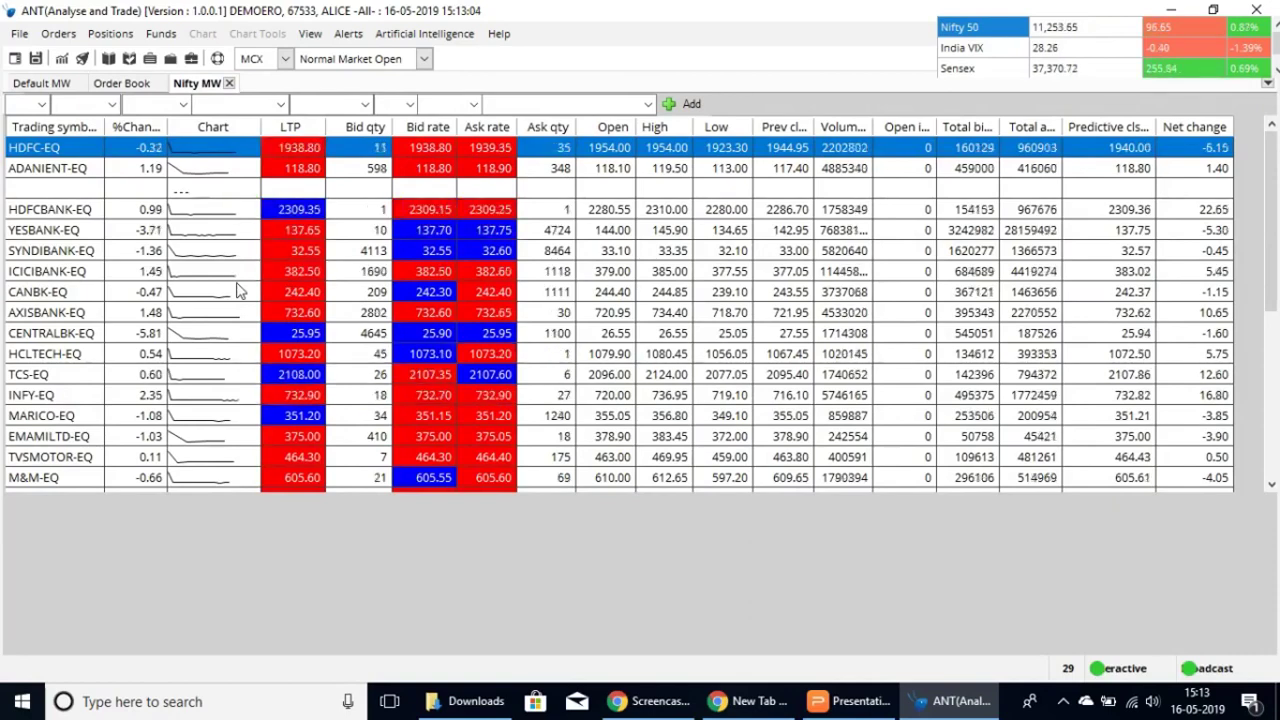
click(66, 250)
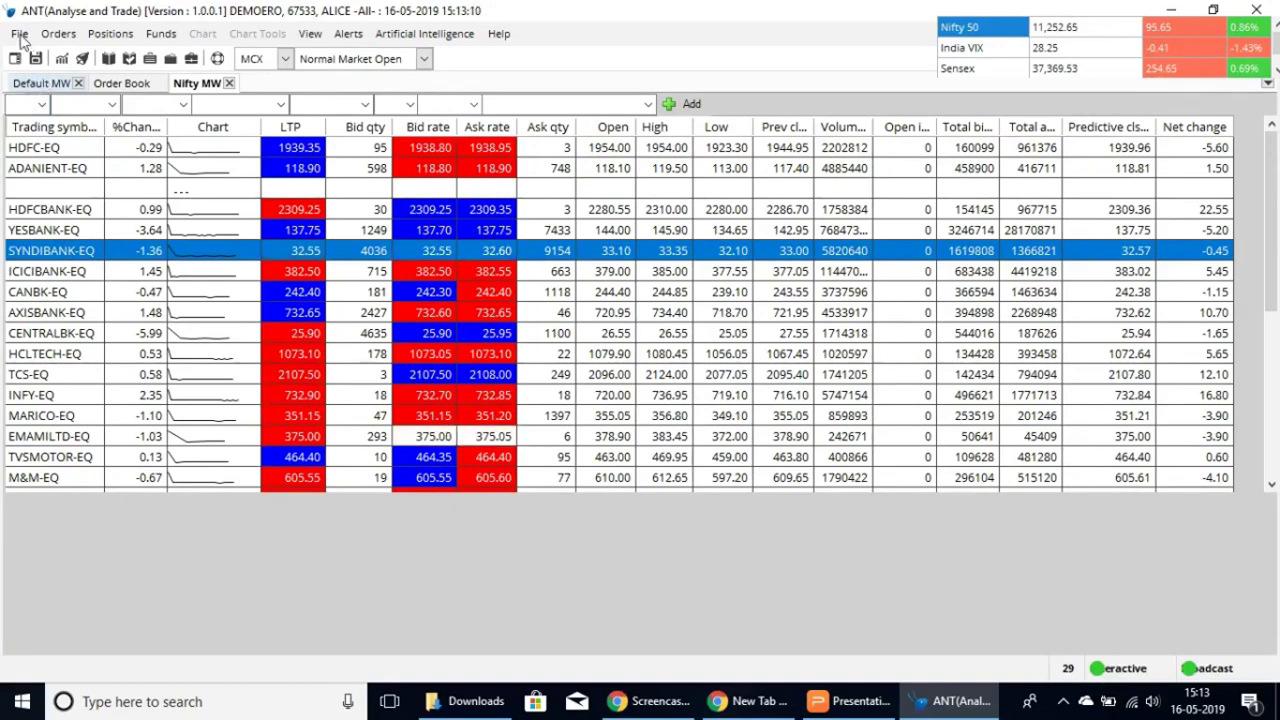
click(20, 35)
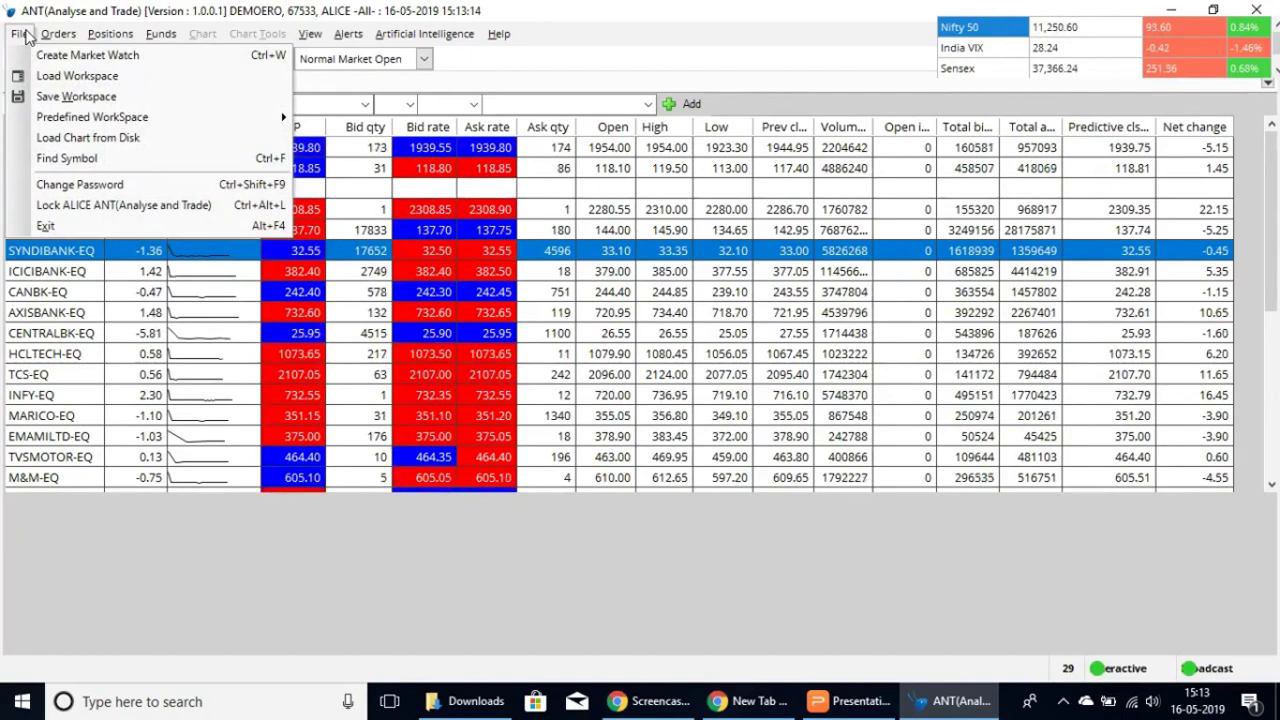
Create a new market watch named 'Stock' through File > Create Market Watch
mouse_move(45, 50)
mouse_move(20, 33)
click(36, 55)
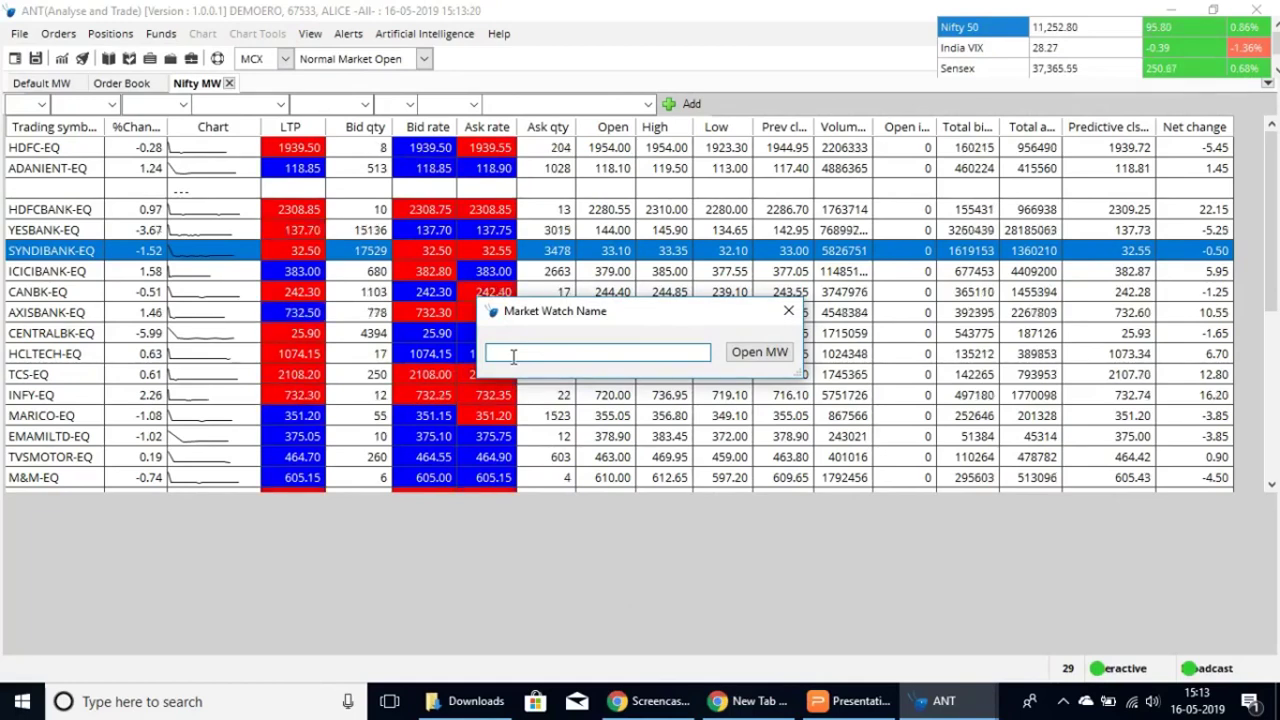
text(Stock)
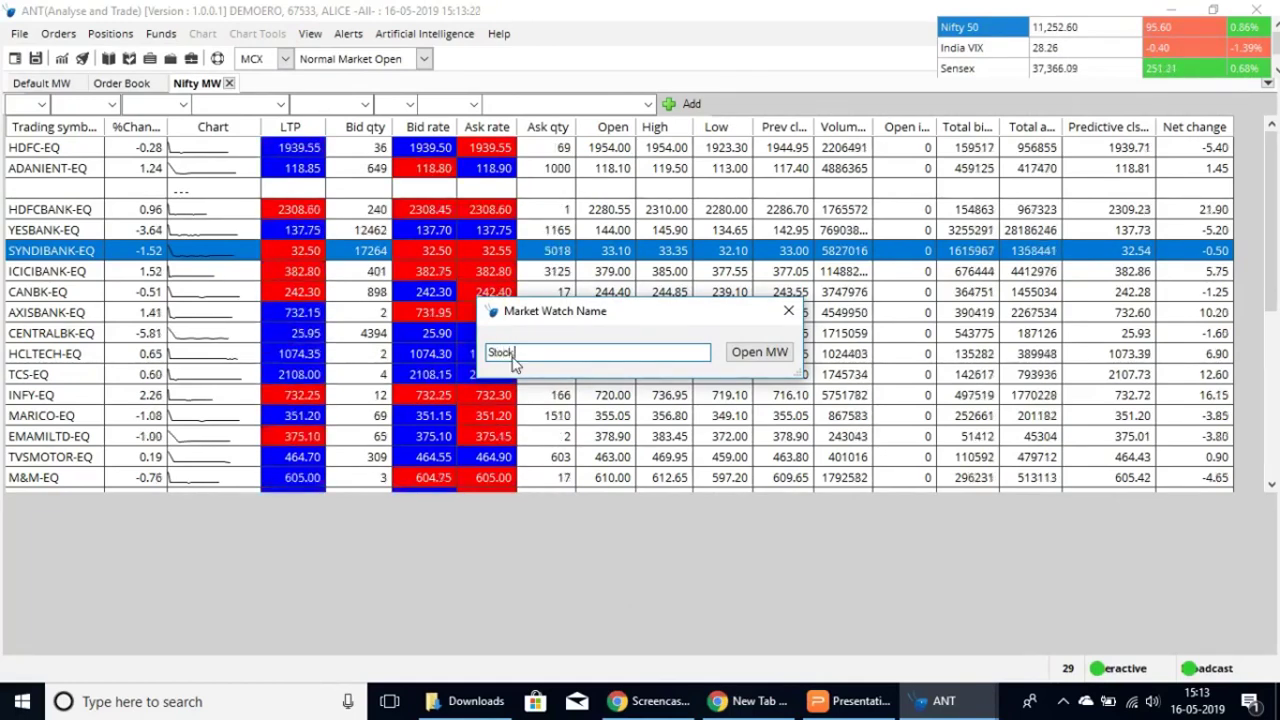
click(758, 353)
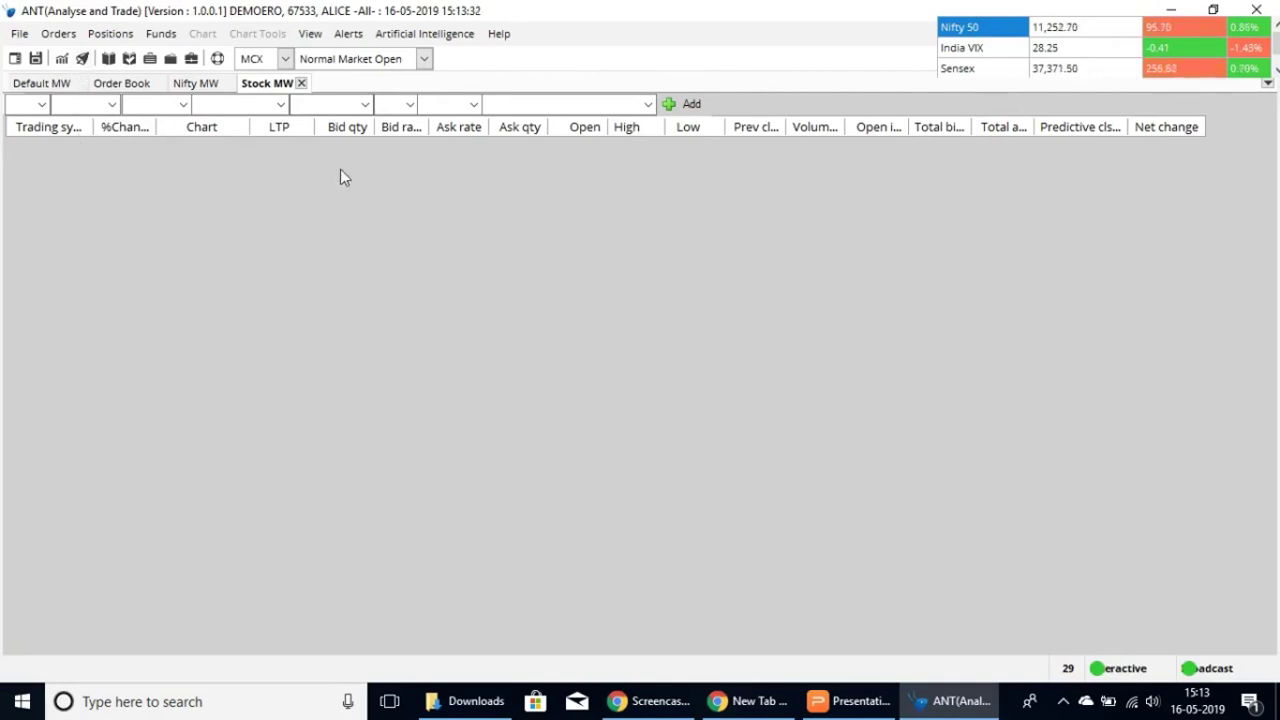
Add AARTIDRUGS-EQ to Stock MW with exchange NSE, market NORMAL and series EQ
click(42, 105)
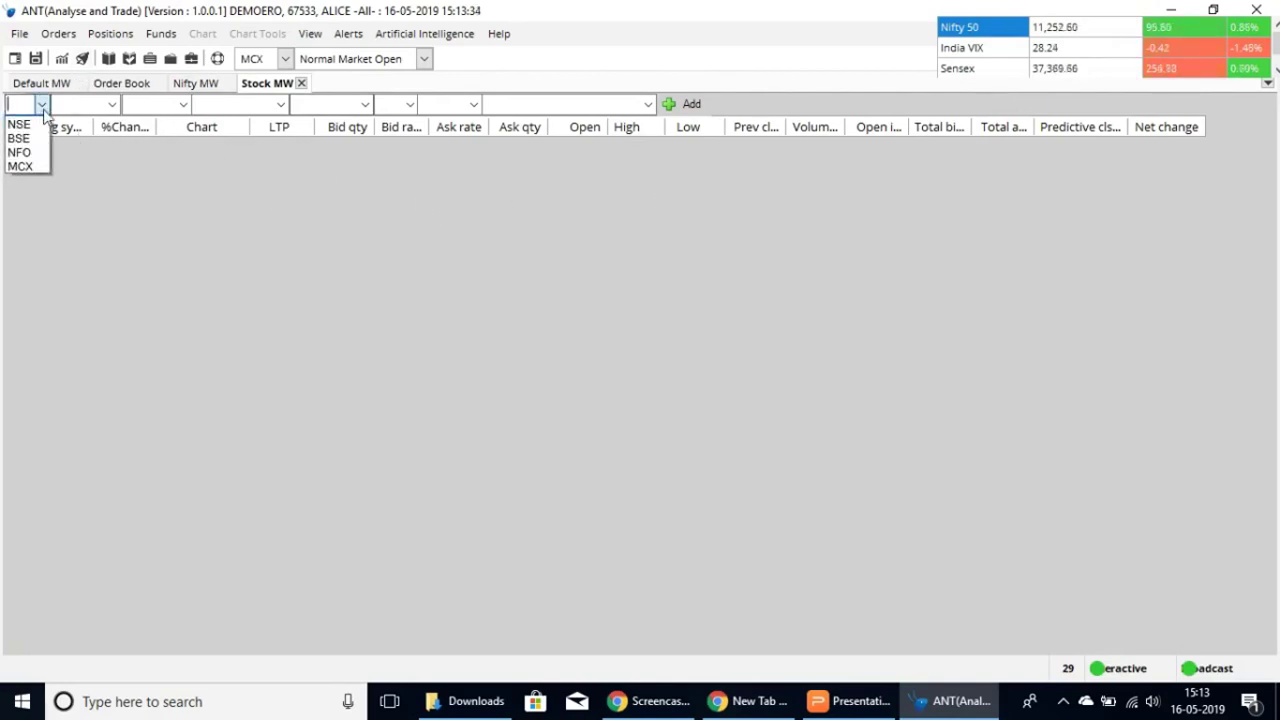
click(18, 124)
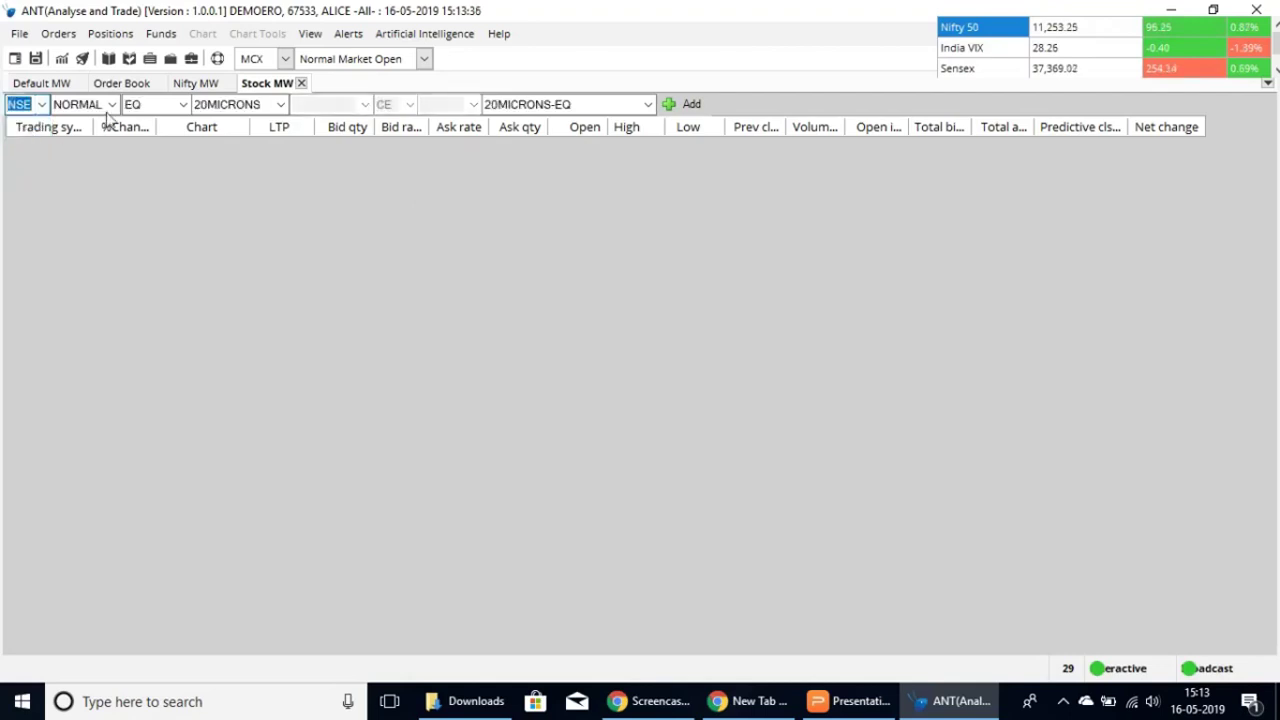
click(281, 105)
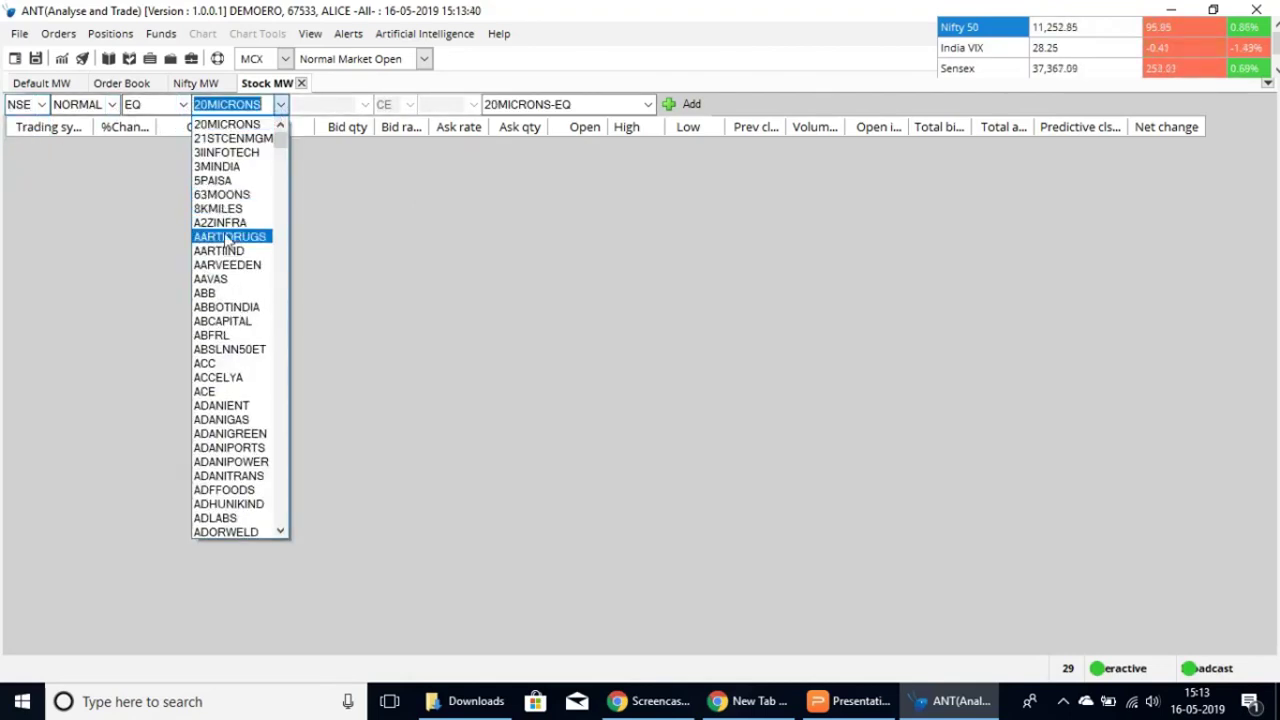
click(225, 242)
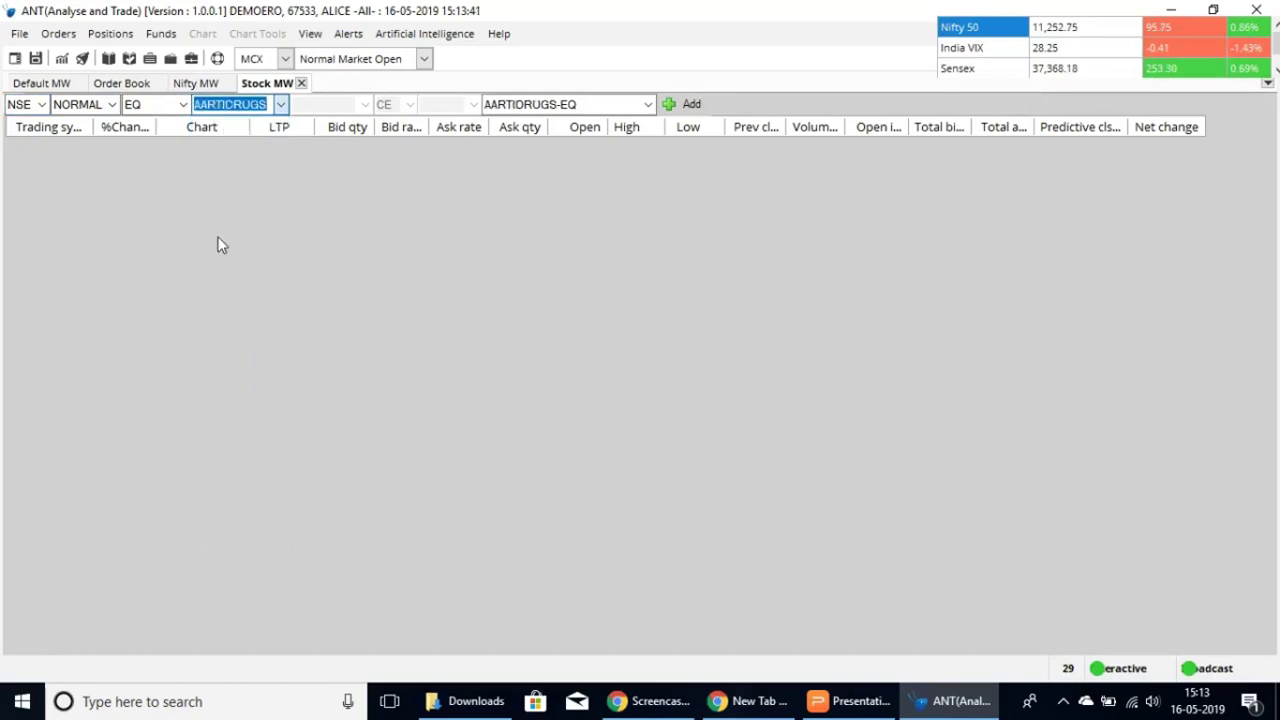
click(41, 106)
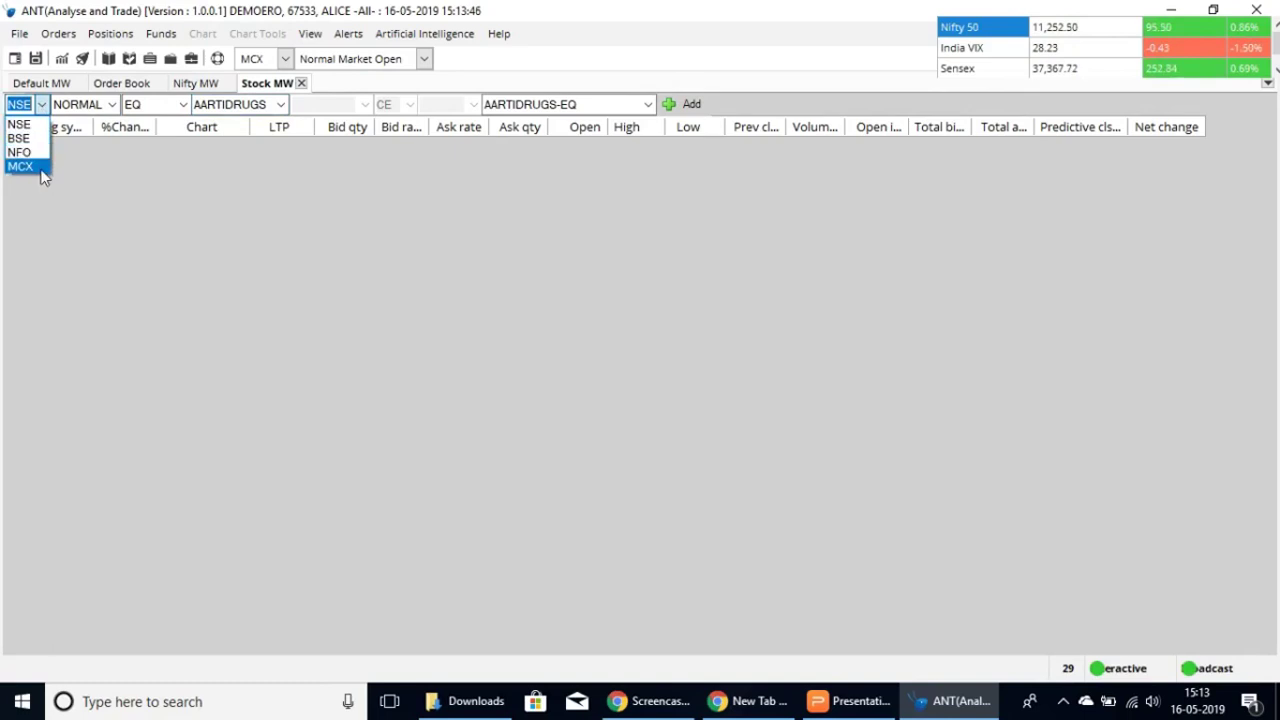
click(42, 106)
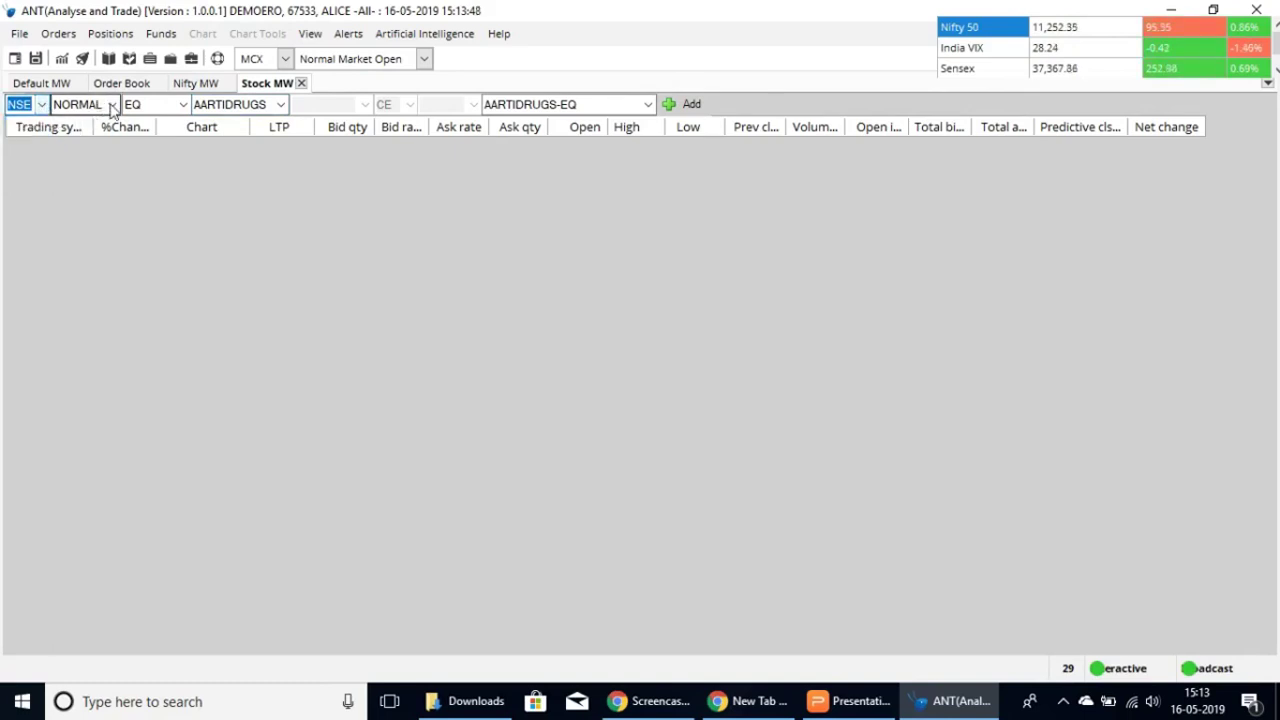
click(114, 105)
click(183, 105)
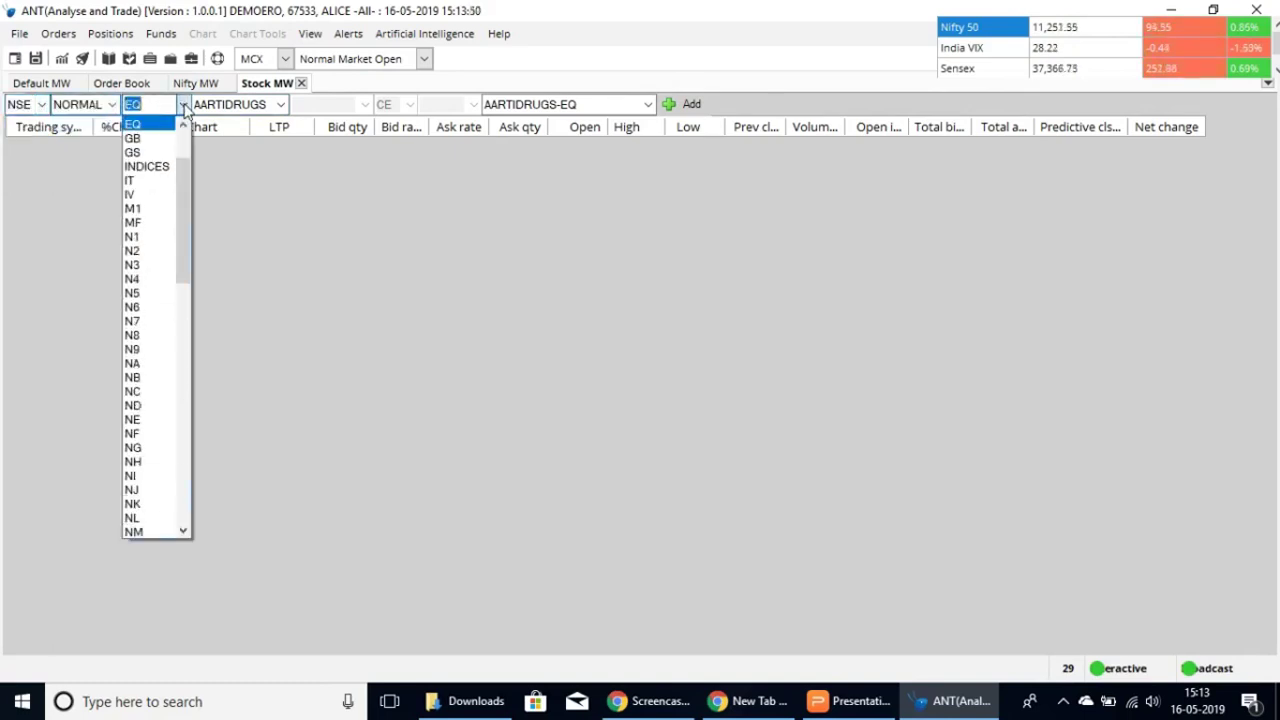
click(182, 110)
click(279, 105)
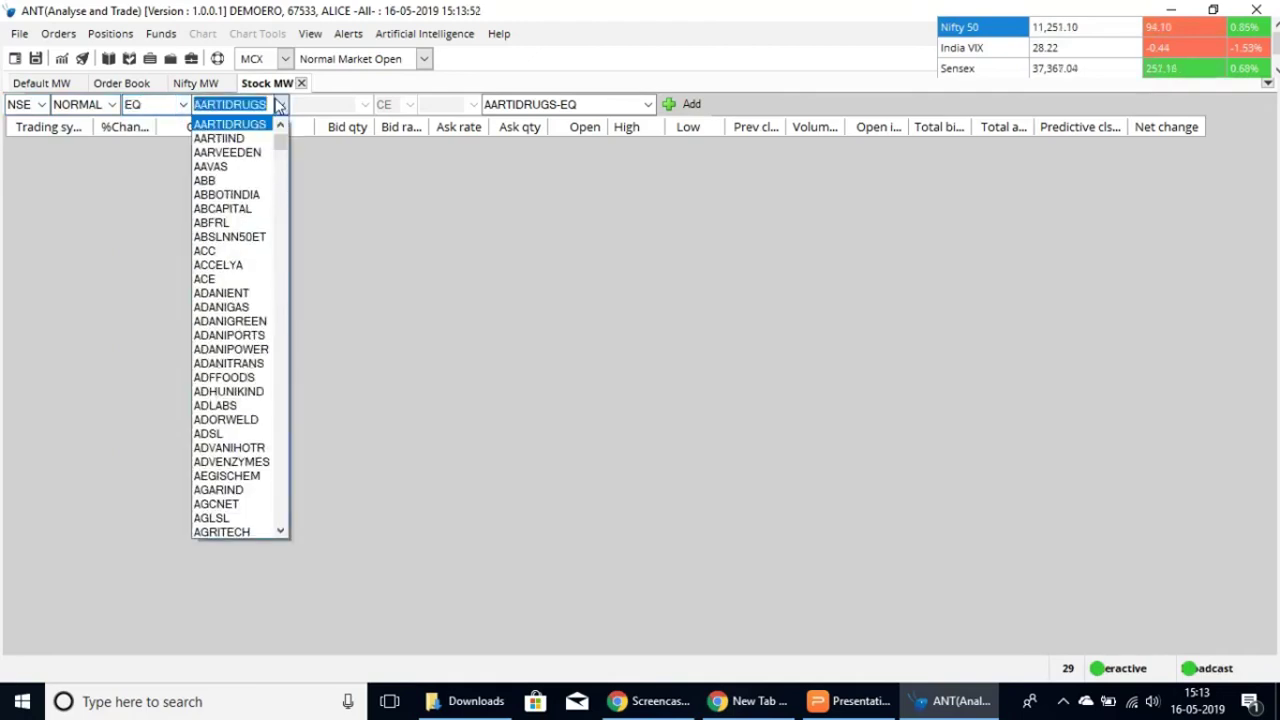
click(279, 105)
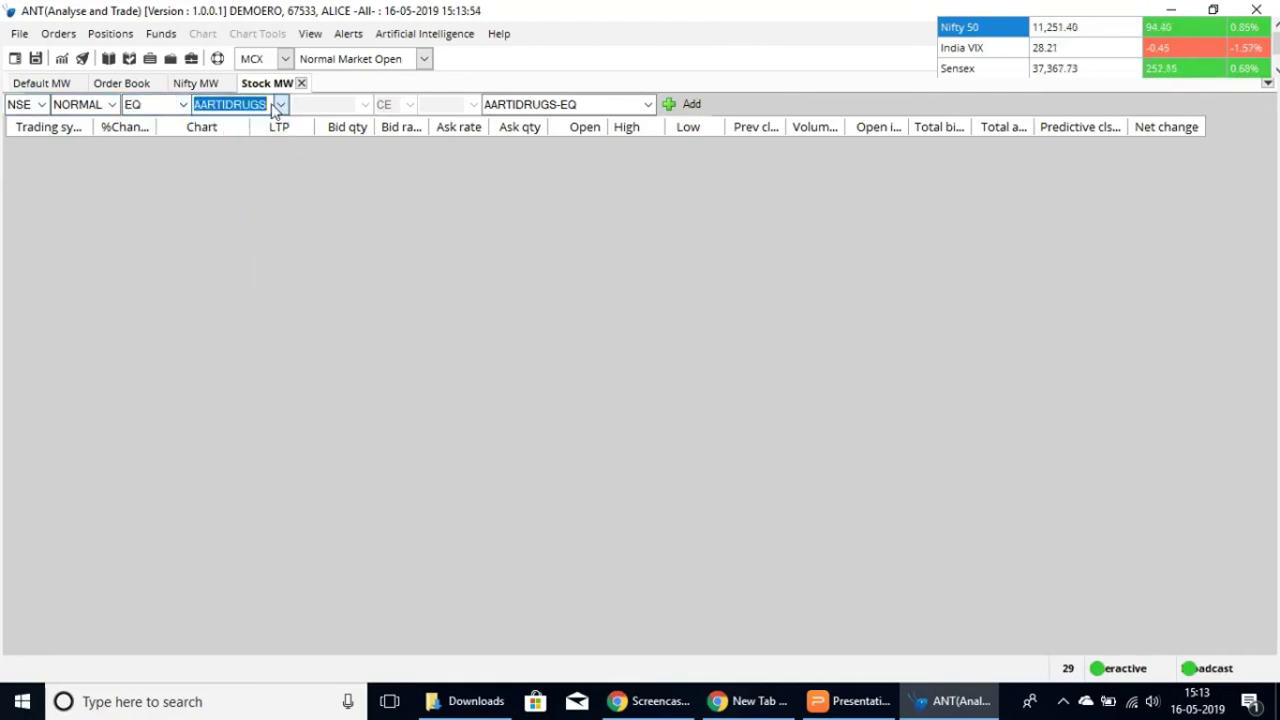
click(688, 105)
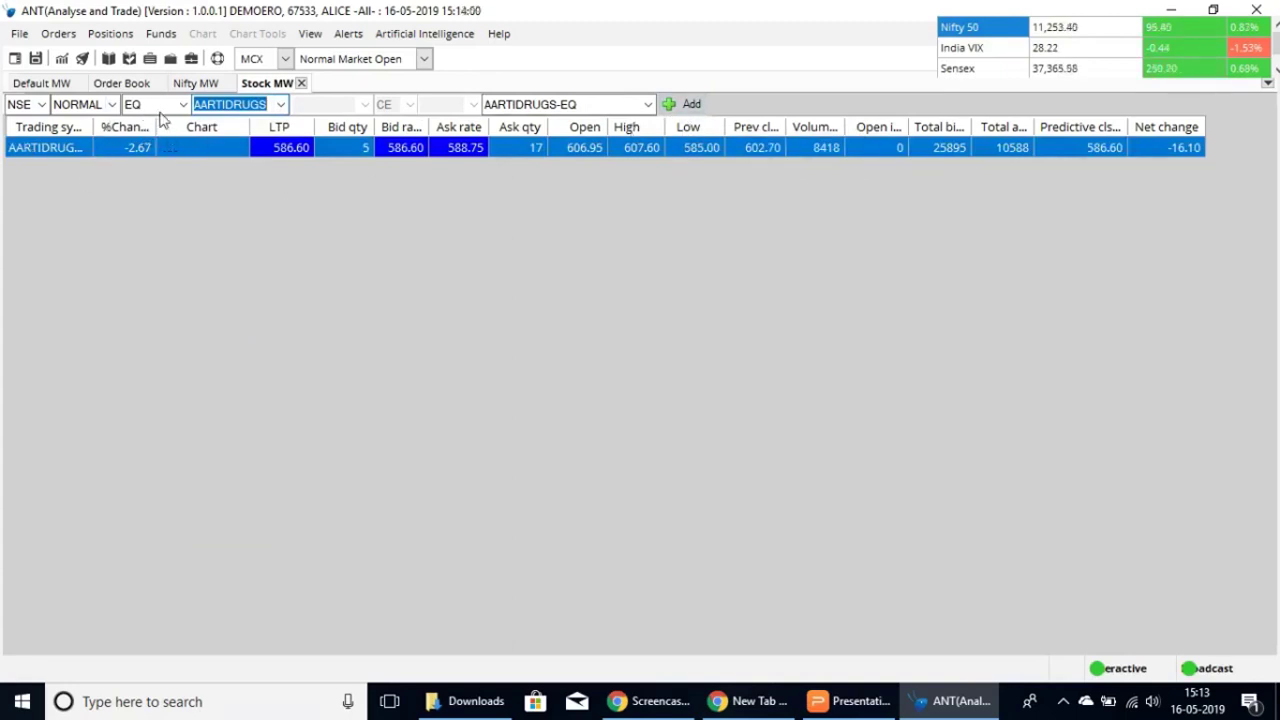
Add ADANIGAS-EQ, AHLWEST-EQ and ALPA-EQ to the Stock MW watch
click(281, 104)
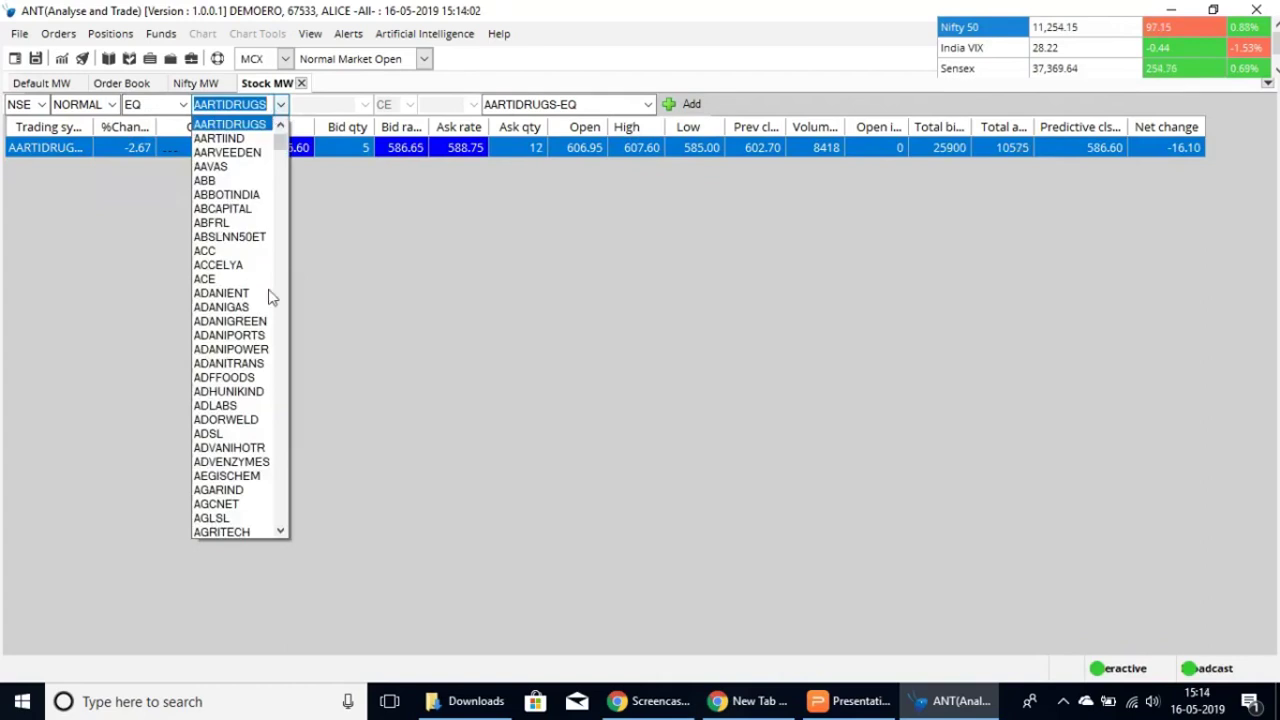
click(257, 318)
click(692, 104)
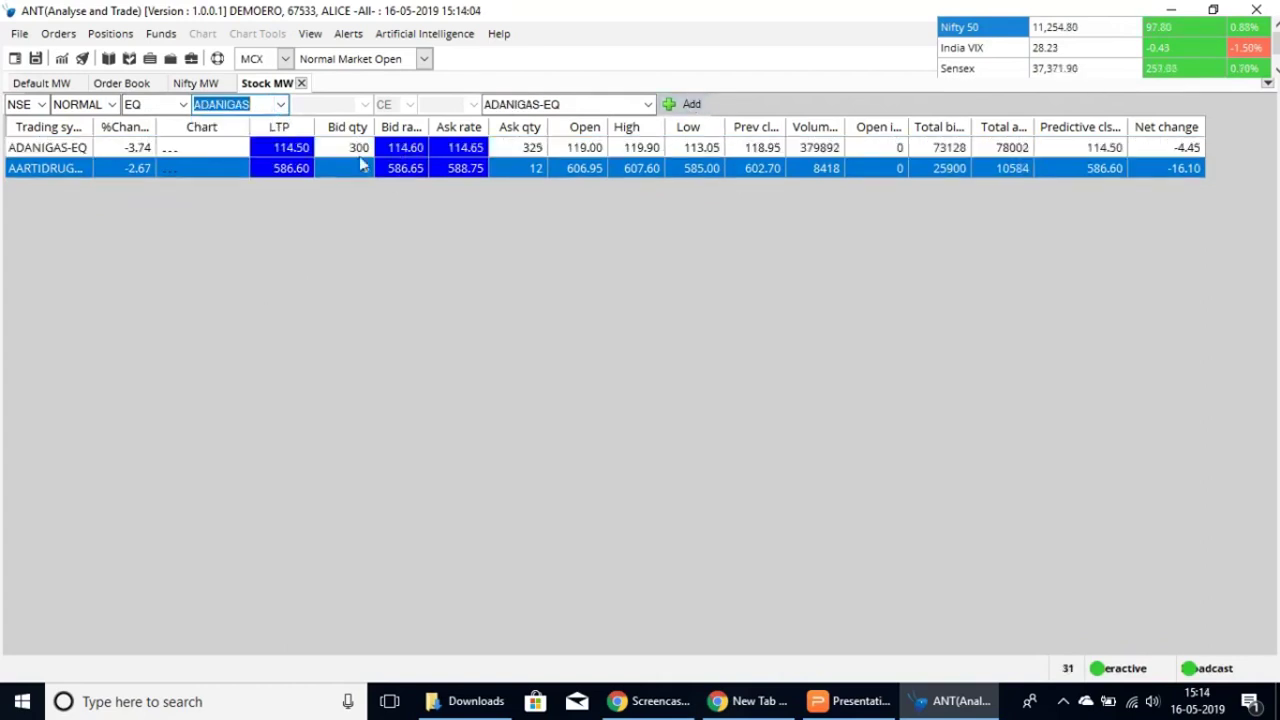
click(281, 104)
click(235, 389)
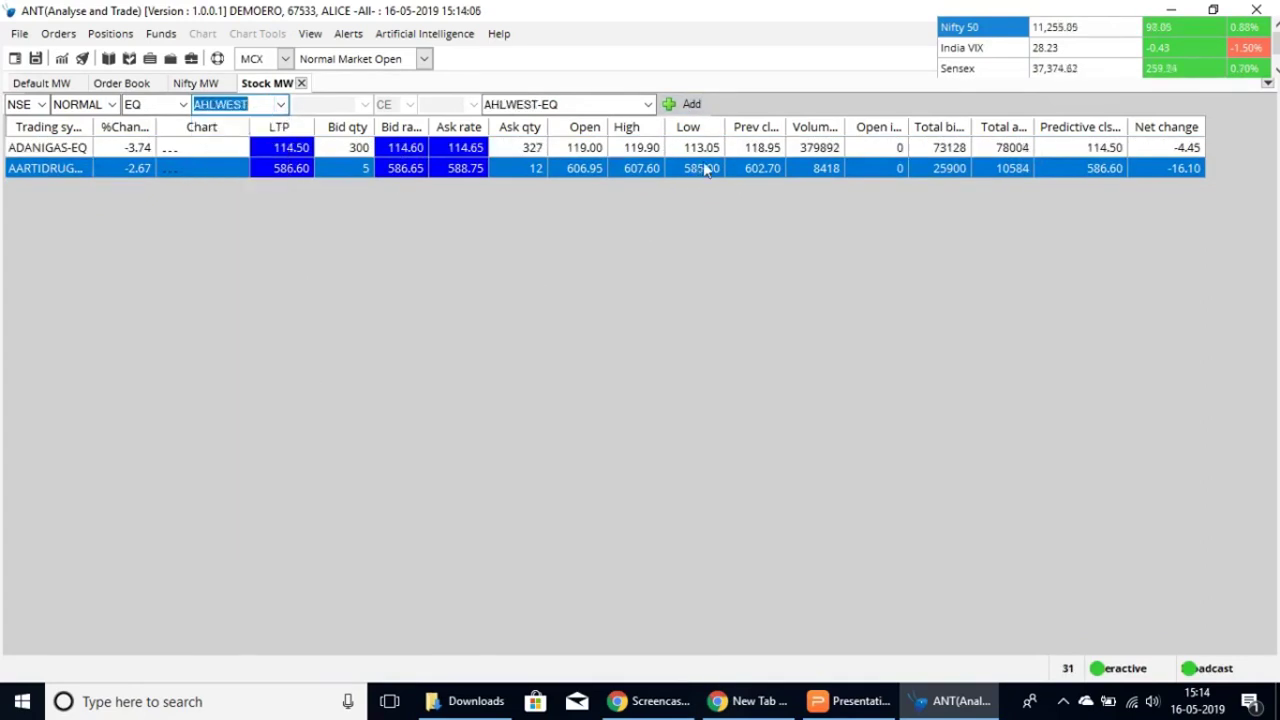
click(680, 105)
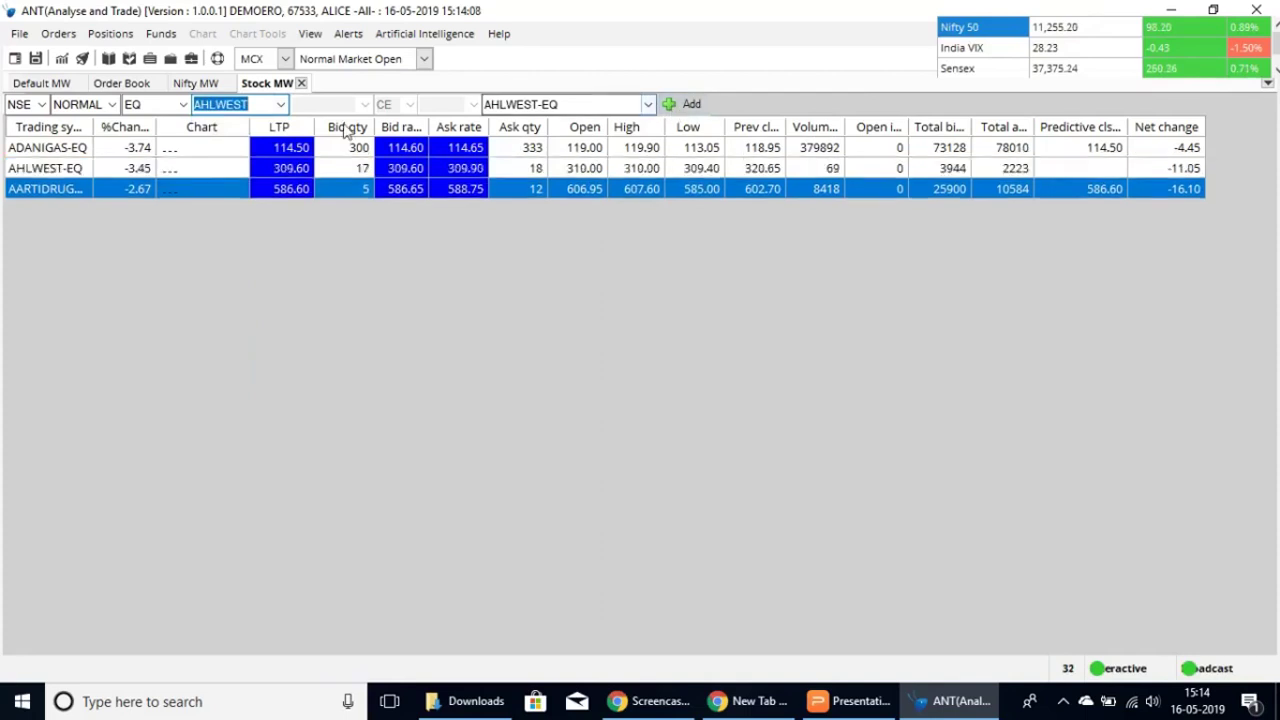
click(281, 104)
click(229, 400)
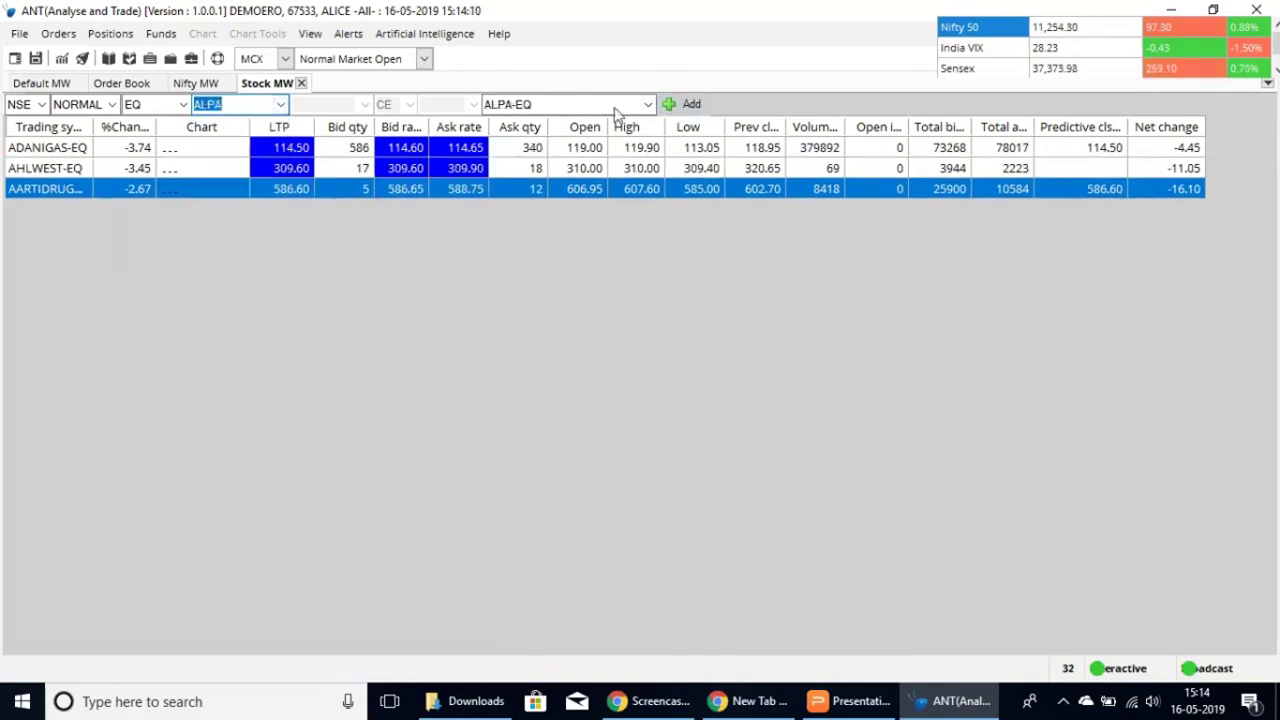
click(688, 106)
Add ASIANPAINT-EQ and AUSOMENT-EQ to Stock MW, then return to the Nifty MW list
click(281, 104)
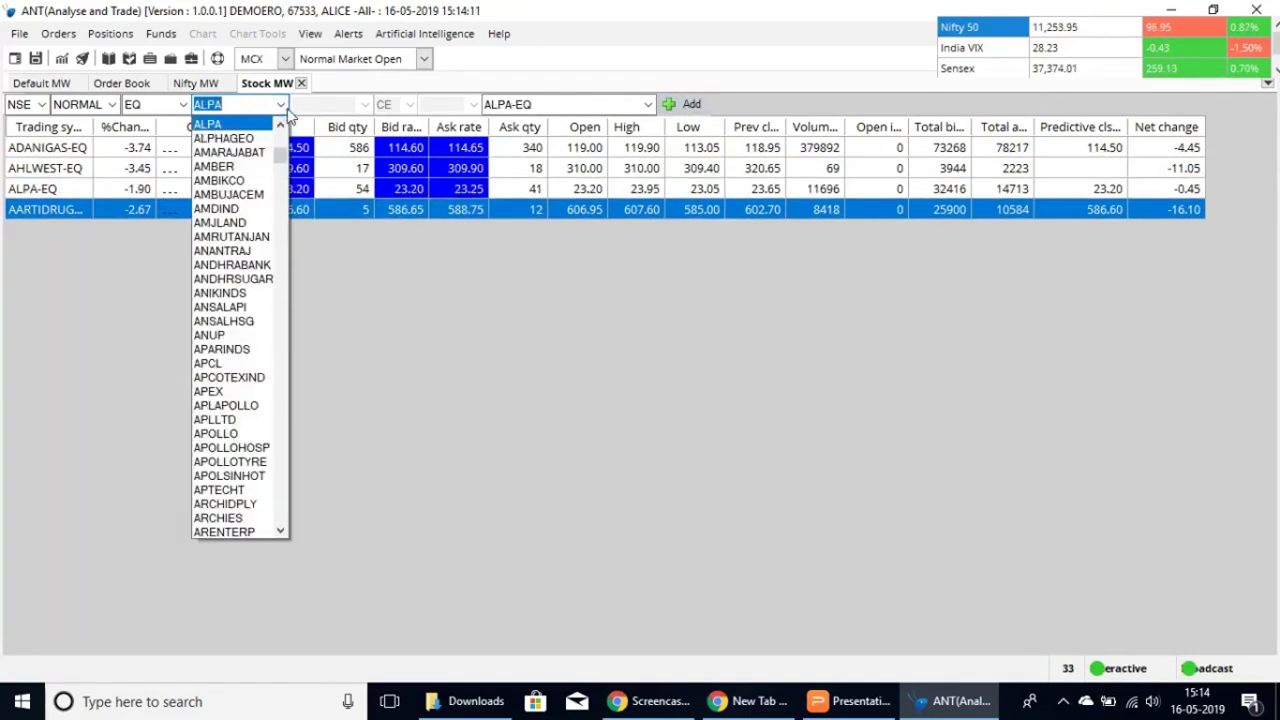
scroll(236, 250, down, 3)
scroll(236, 250, down, 5)
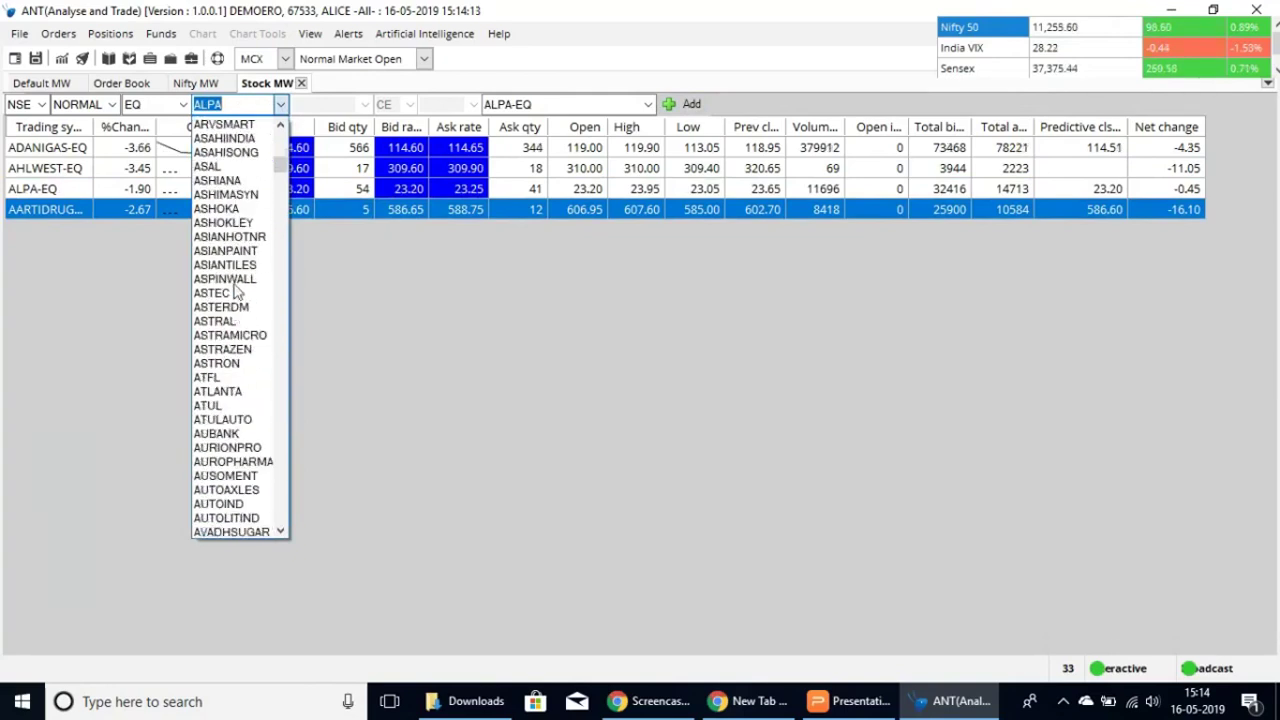
click(240, 249)
click(692, 106)
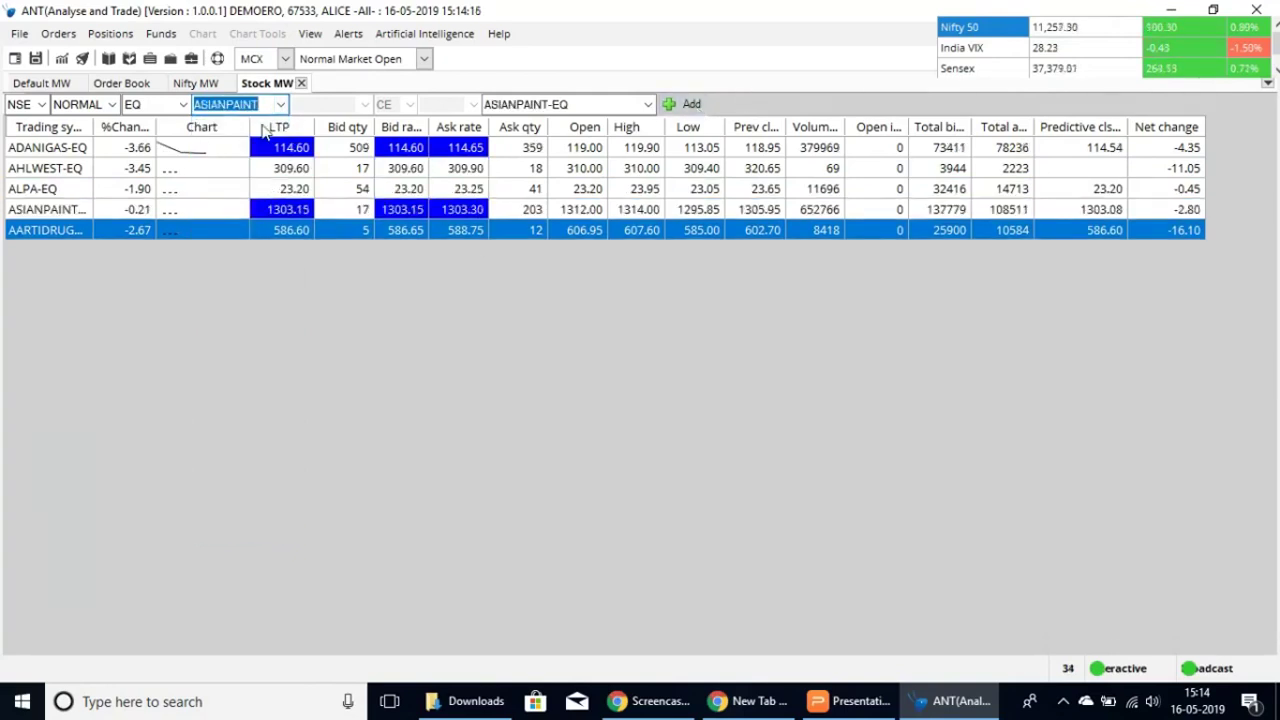
click(281, 104)
scroll(236, 300, up, 1)
click(240, 347)
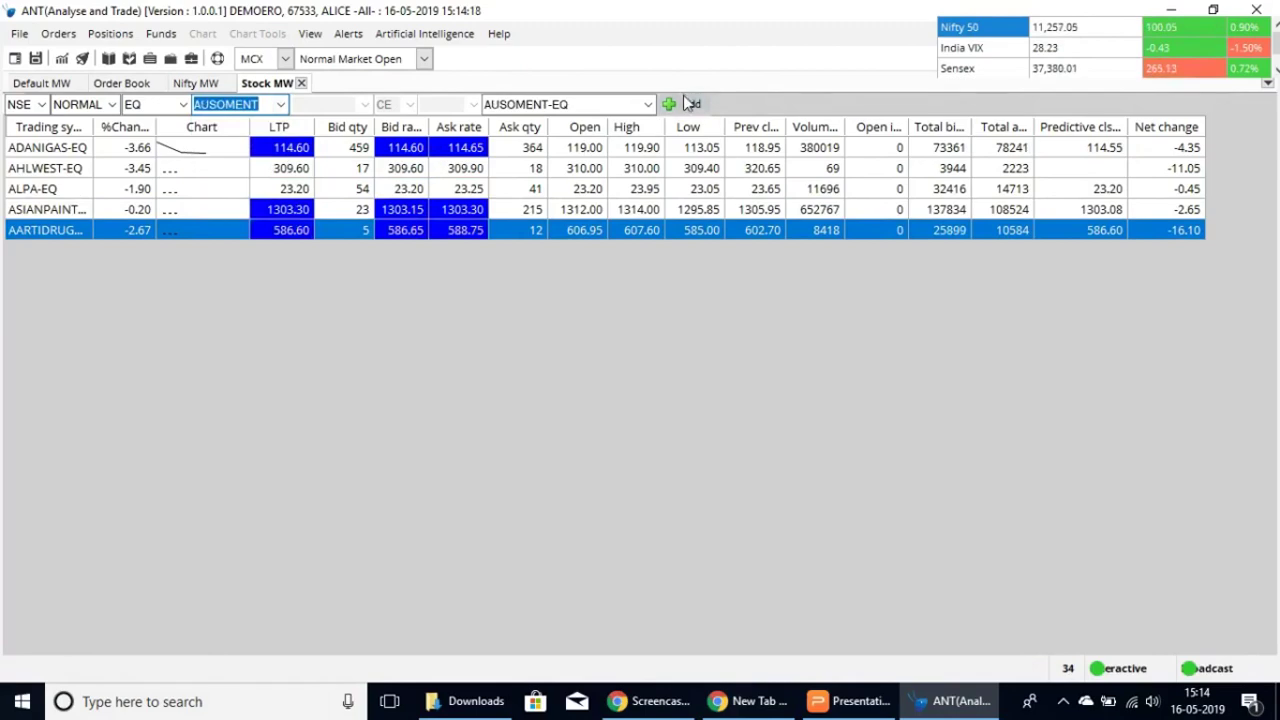
click(688, 104)
click(199, 84)
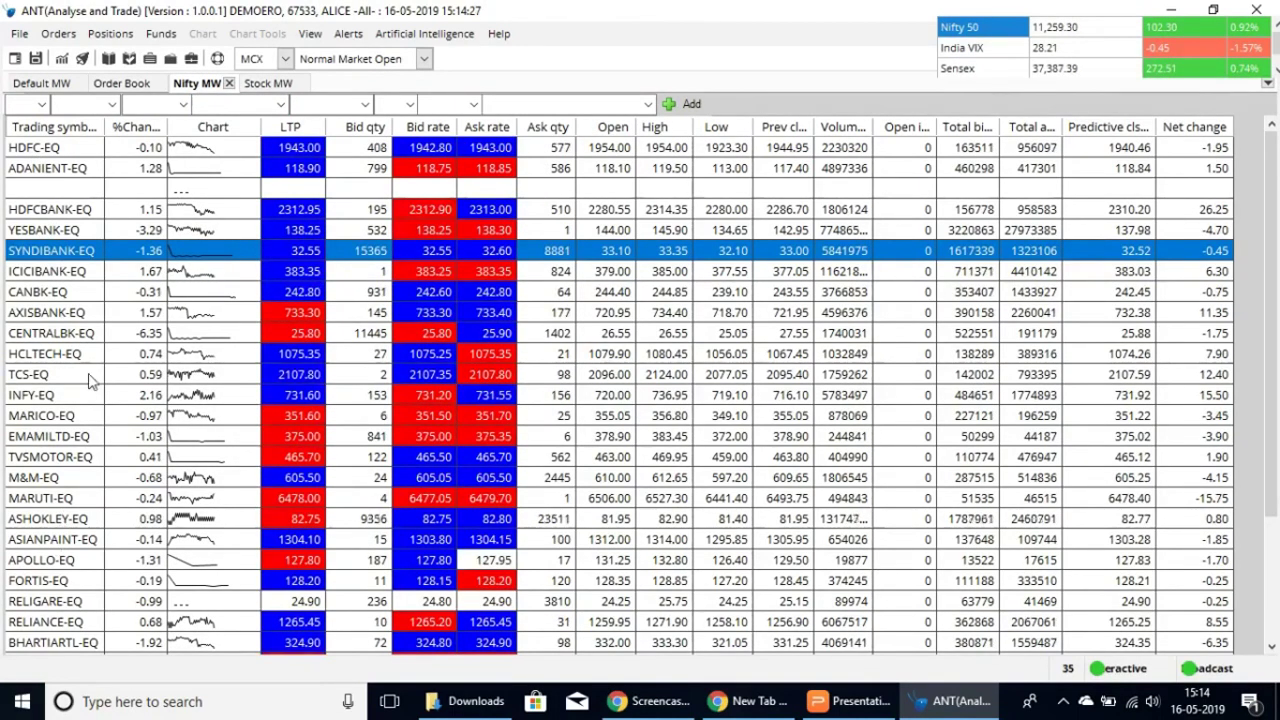
Insert two blank separator rows above HCLTECH-EQ in the Nifty MW list
click(57, 209)
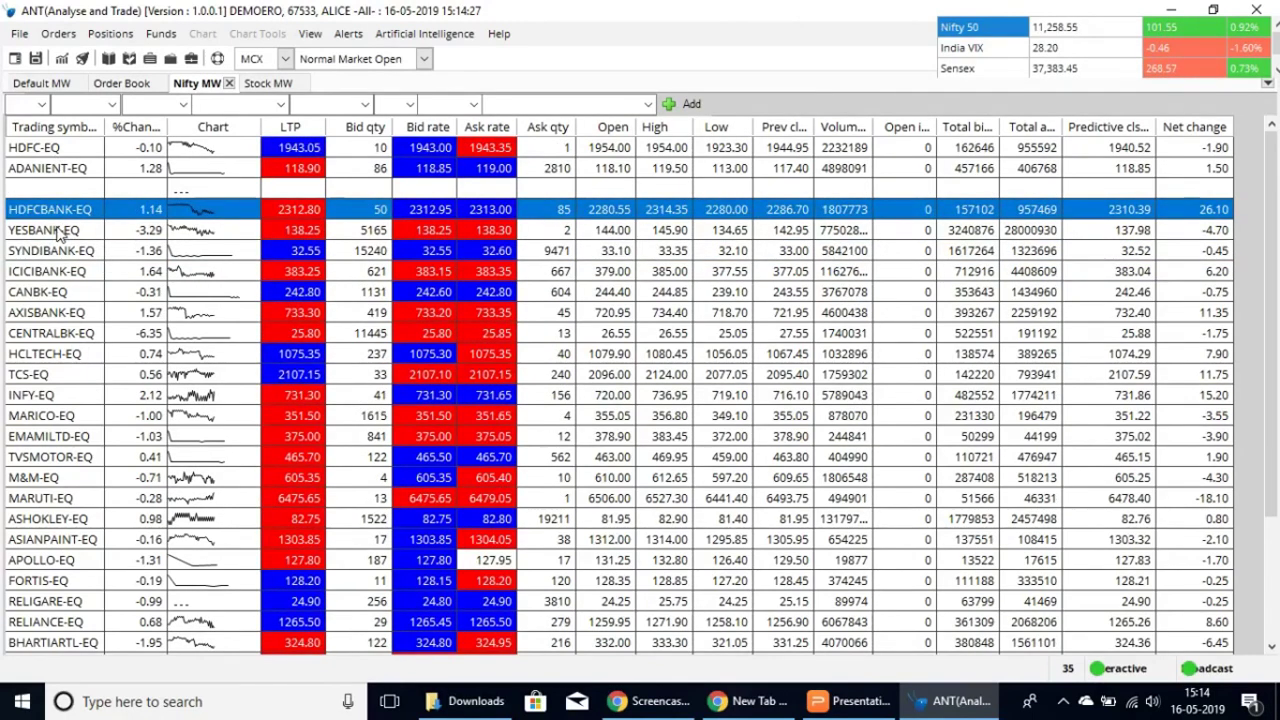
click(57, 230)
click(60, 271)
click(63, 333)
click(68, 354)
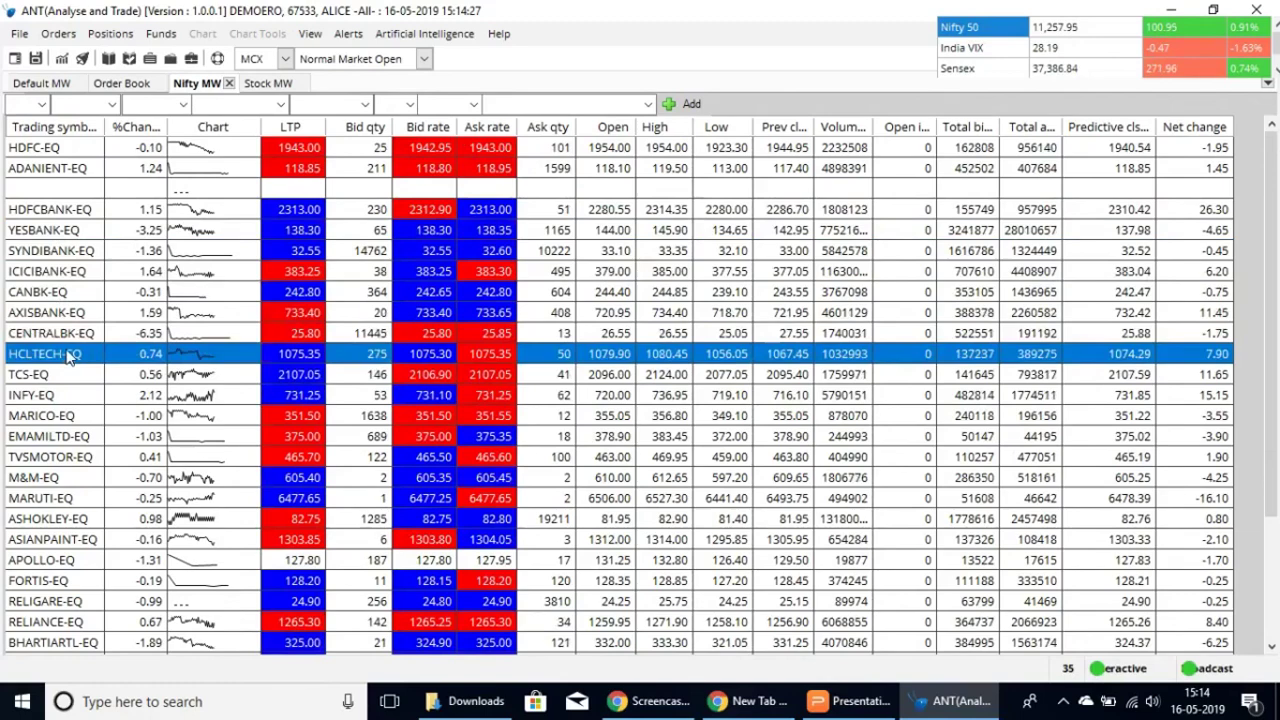
key(Insert)
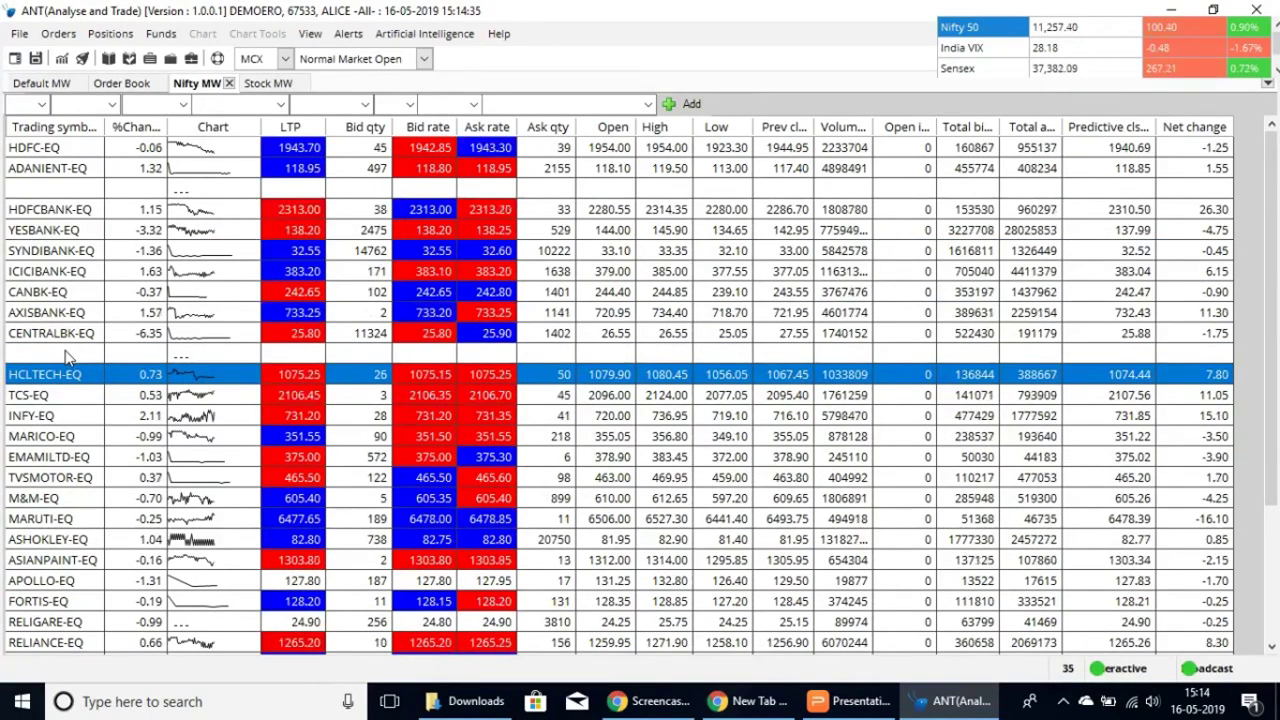
key(Insert)
key(Insert)
key(Insert)
scroll(65, 310, down, 3)
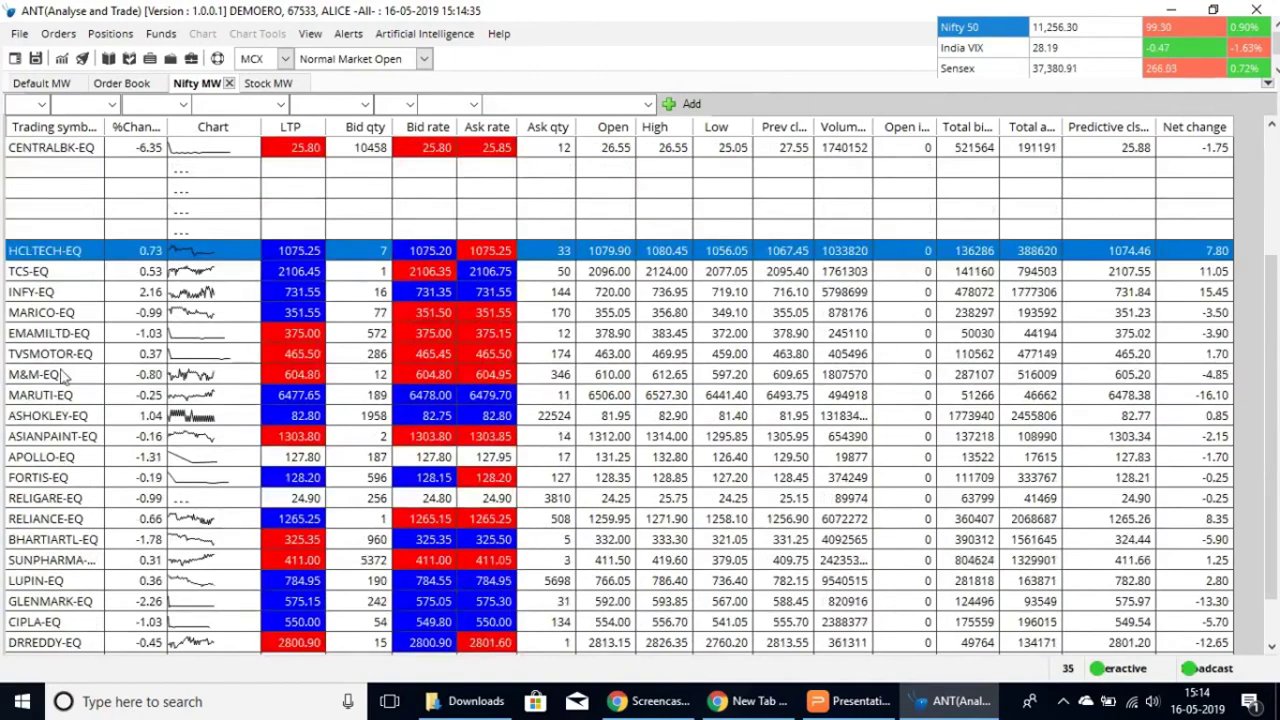
scroll(62, 265, up, 1)
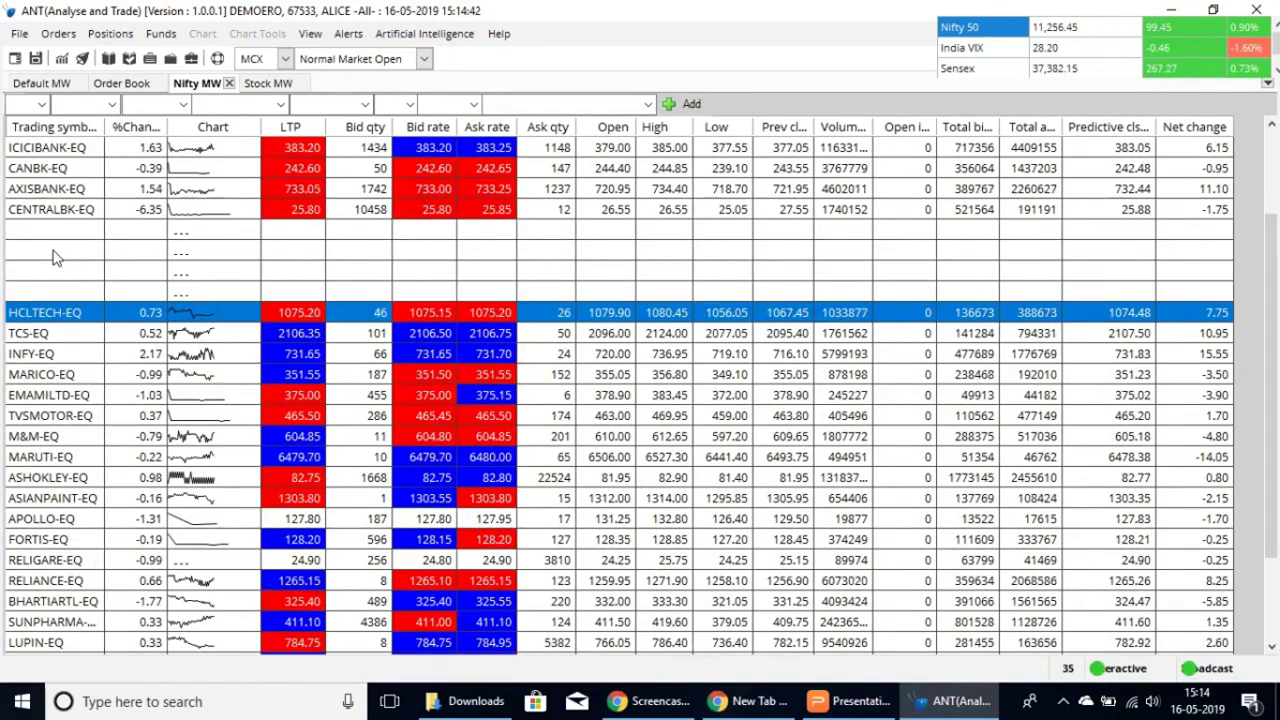
Insert blank separator rows above MARICO-EQ and TVSMOTOR-EQ
click(68, 384)
key(Insert)
key(Insert)
key(Insert)
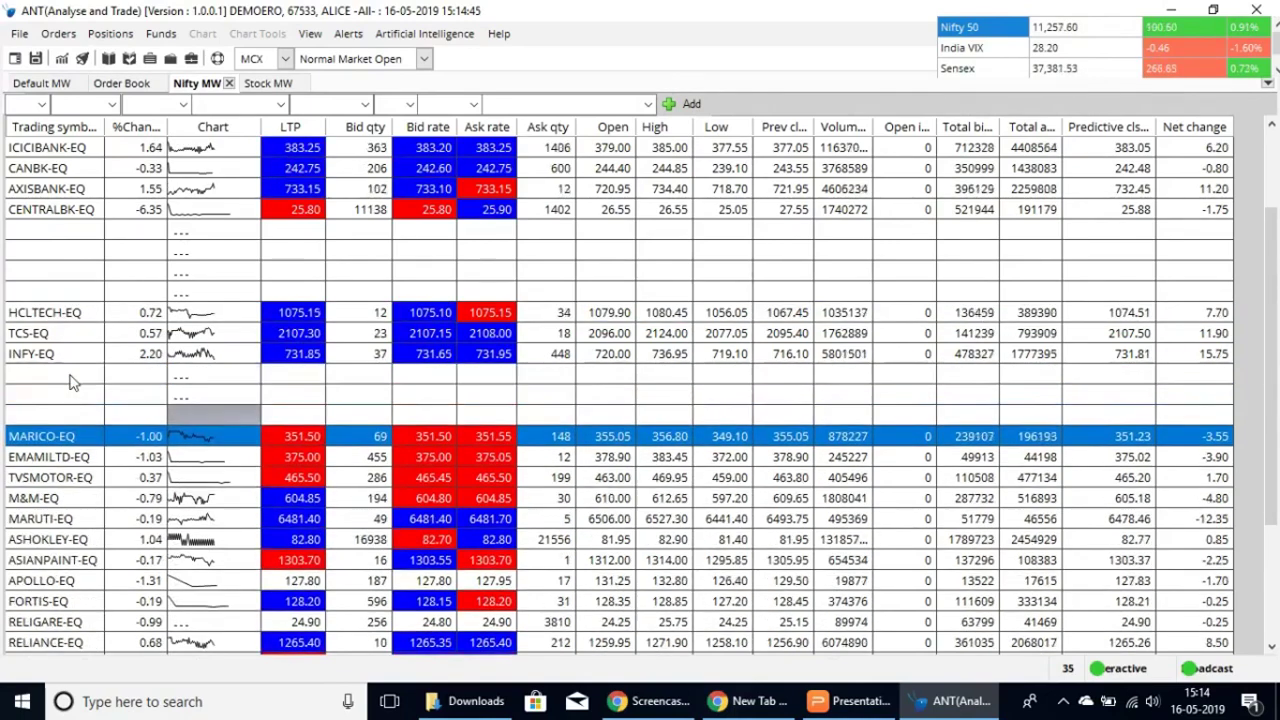
scroll(70, 382, down, 1)
click(72, 478)
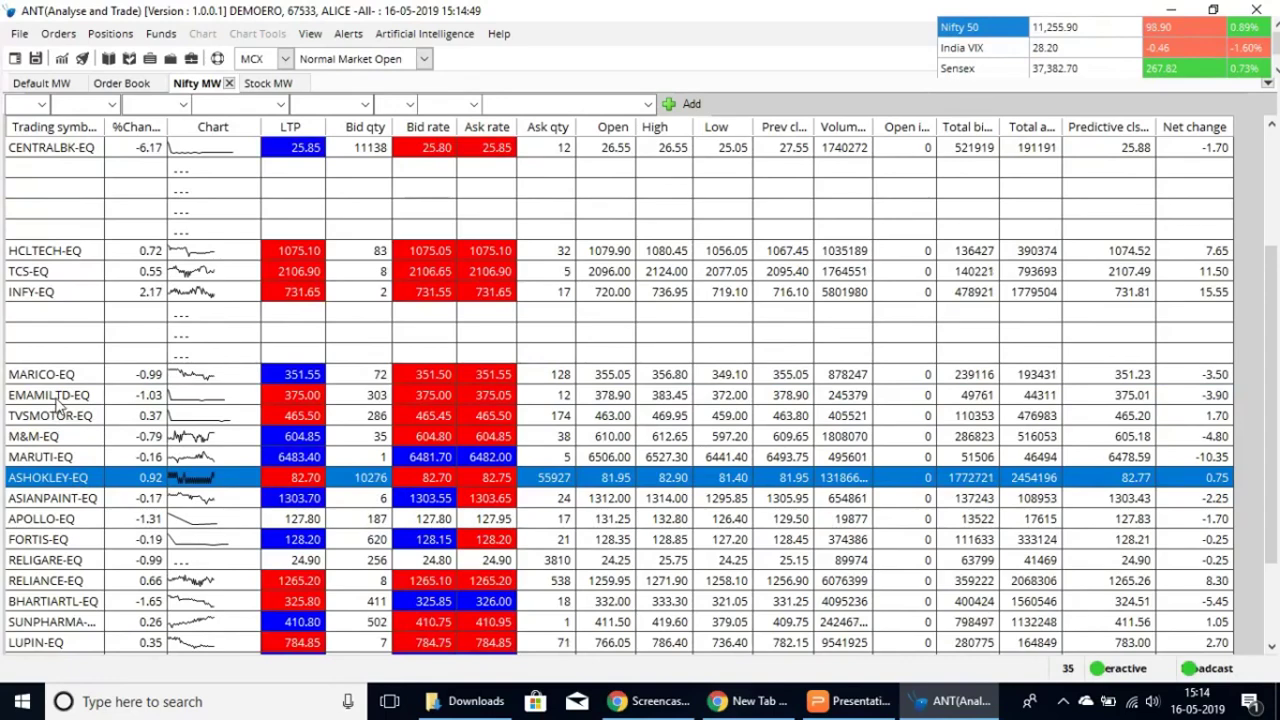
click(64, 422)
key(Insert)
key(Insert)
key(Insert)
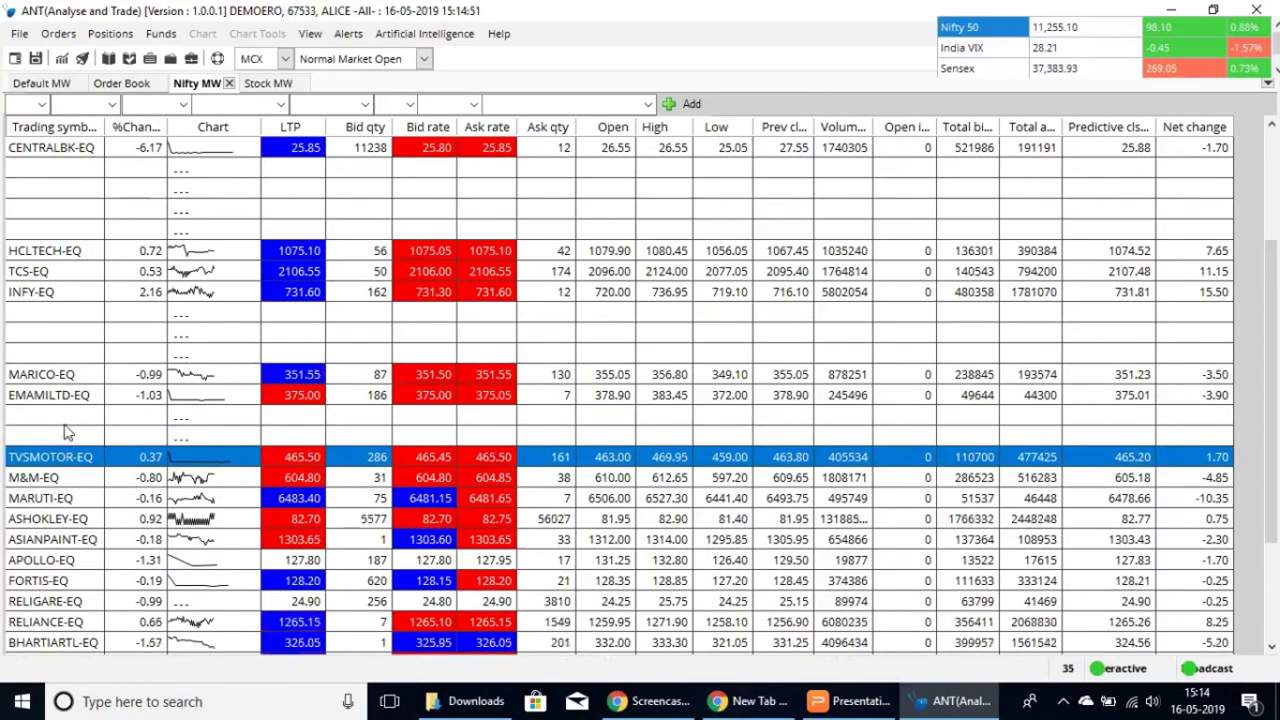
scroll(80, 510, down, 3)
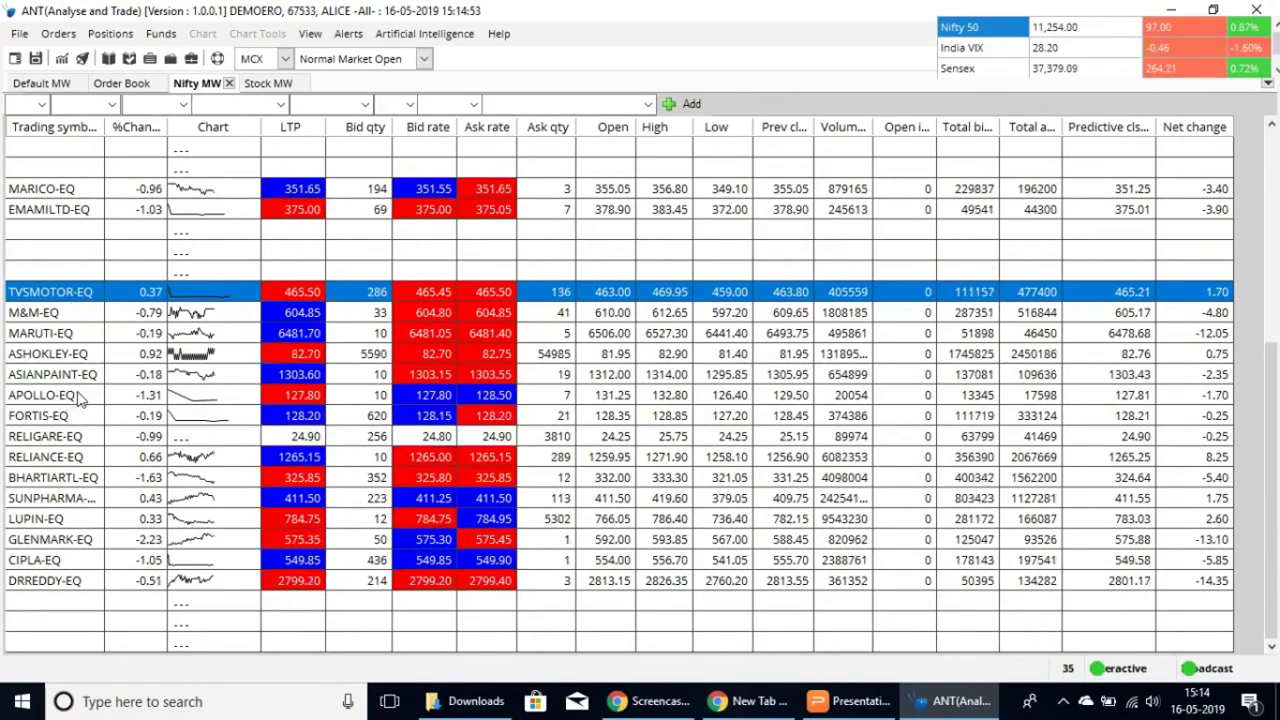
scroll(78, 400, up, 6)
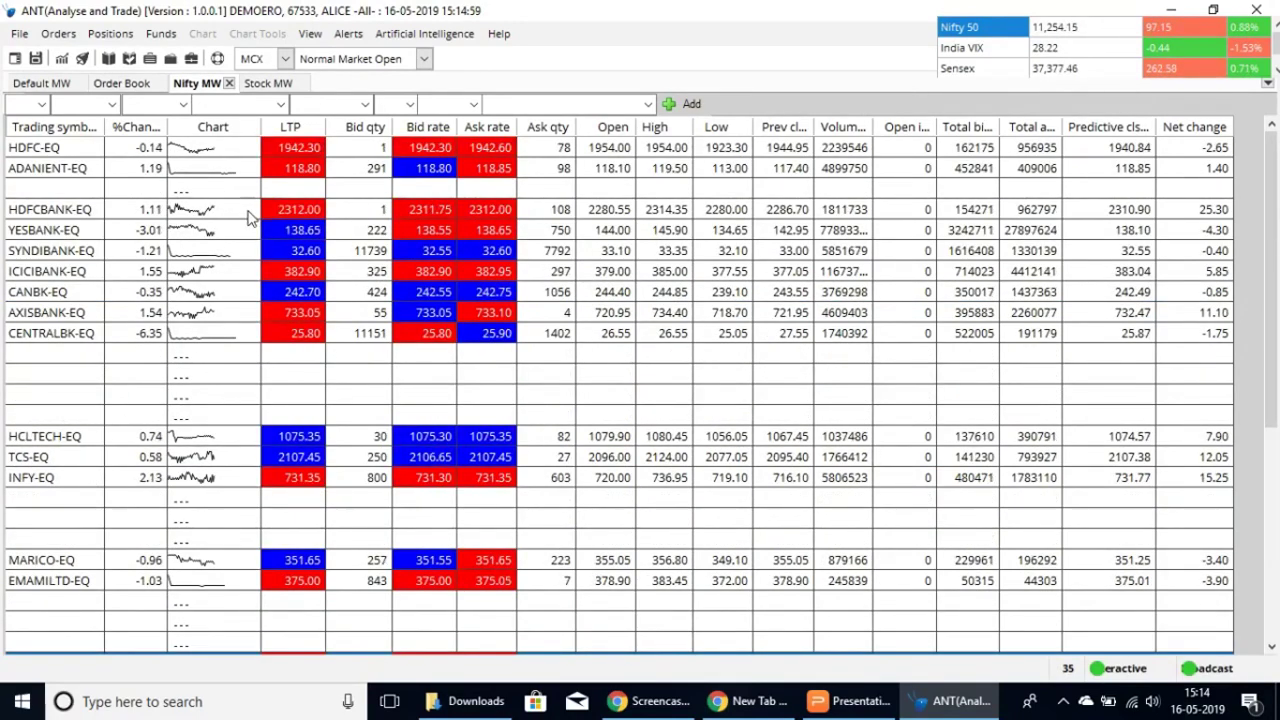
click(19, 34)
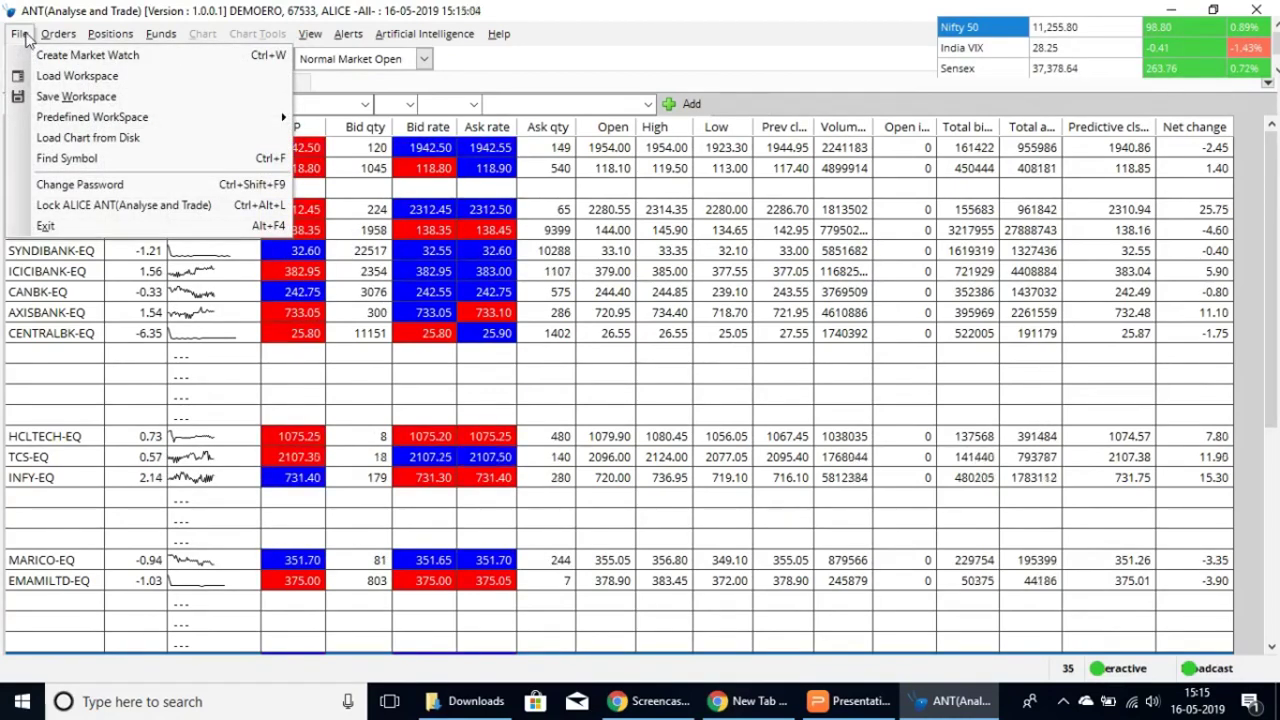
click(150, 312)
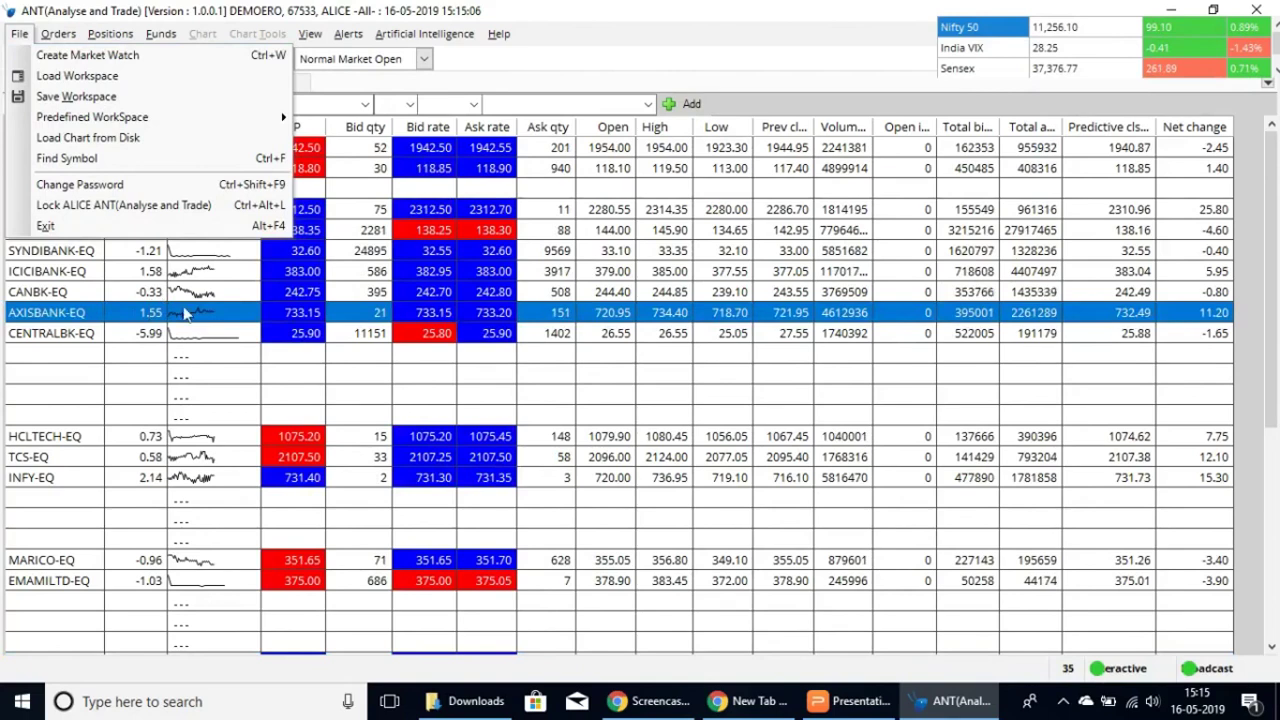
click(269, 274)
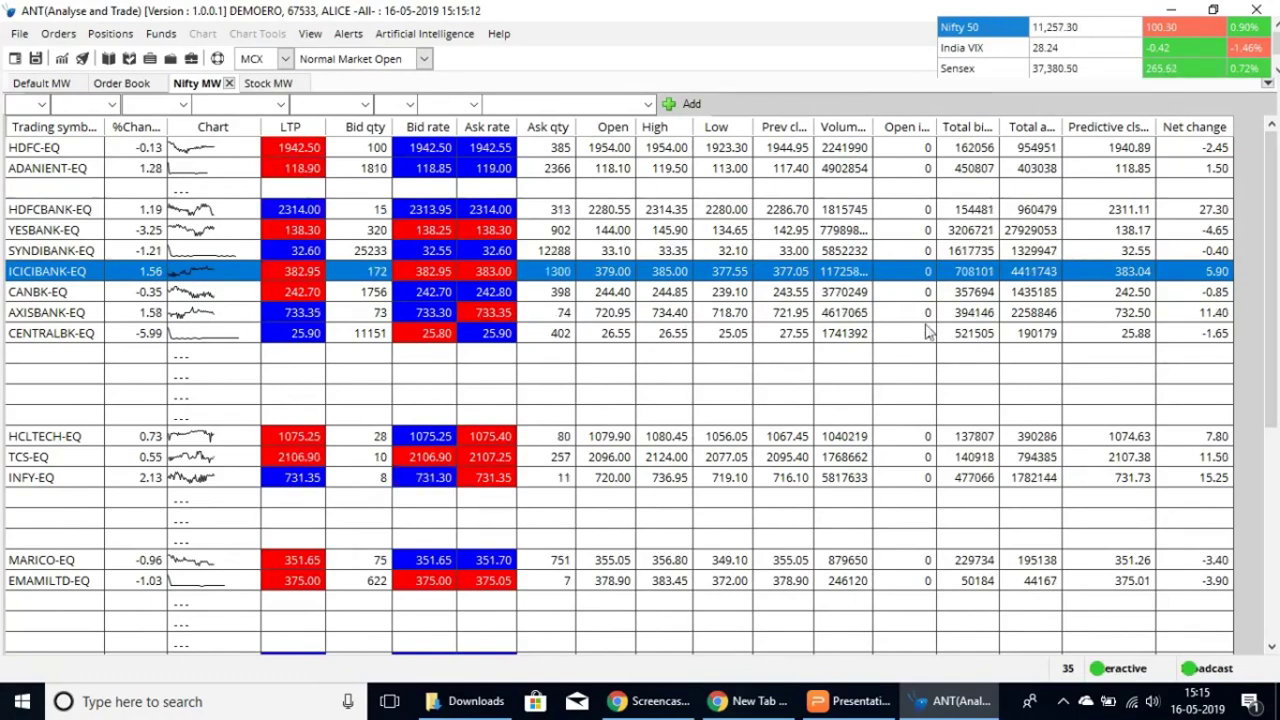
click(311, 34)
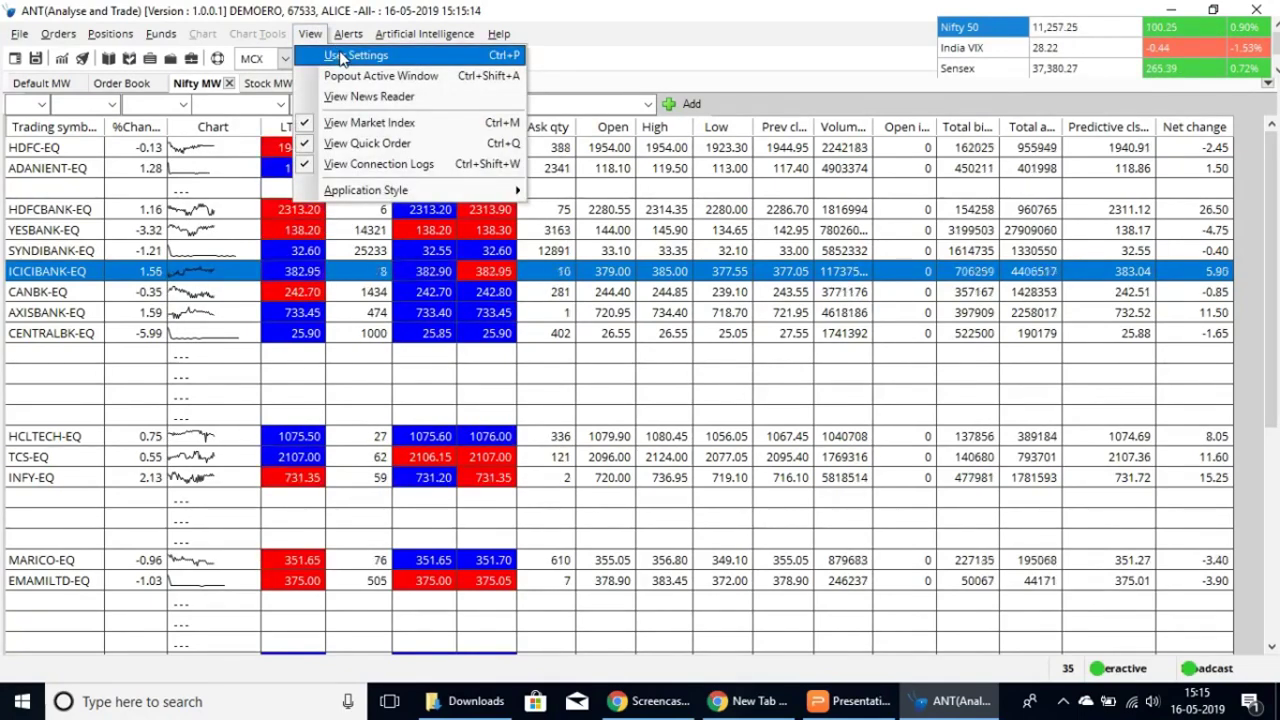
Open View > User Settings and show its Sound Alerts options
click(341, 57)
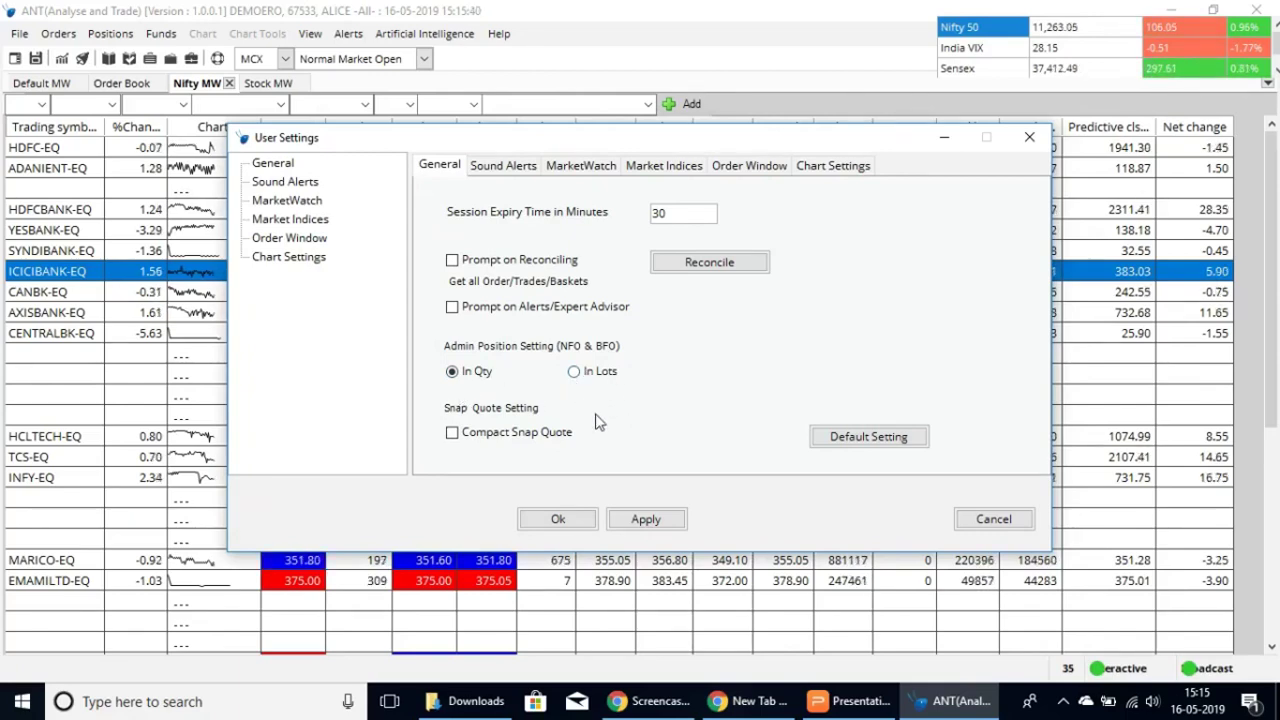
click(504, 166)
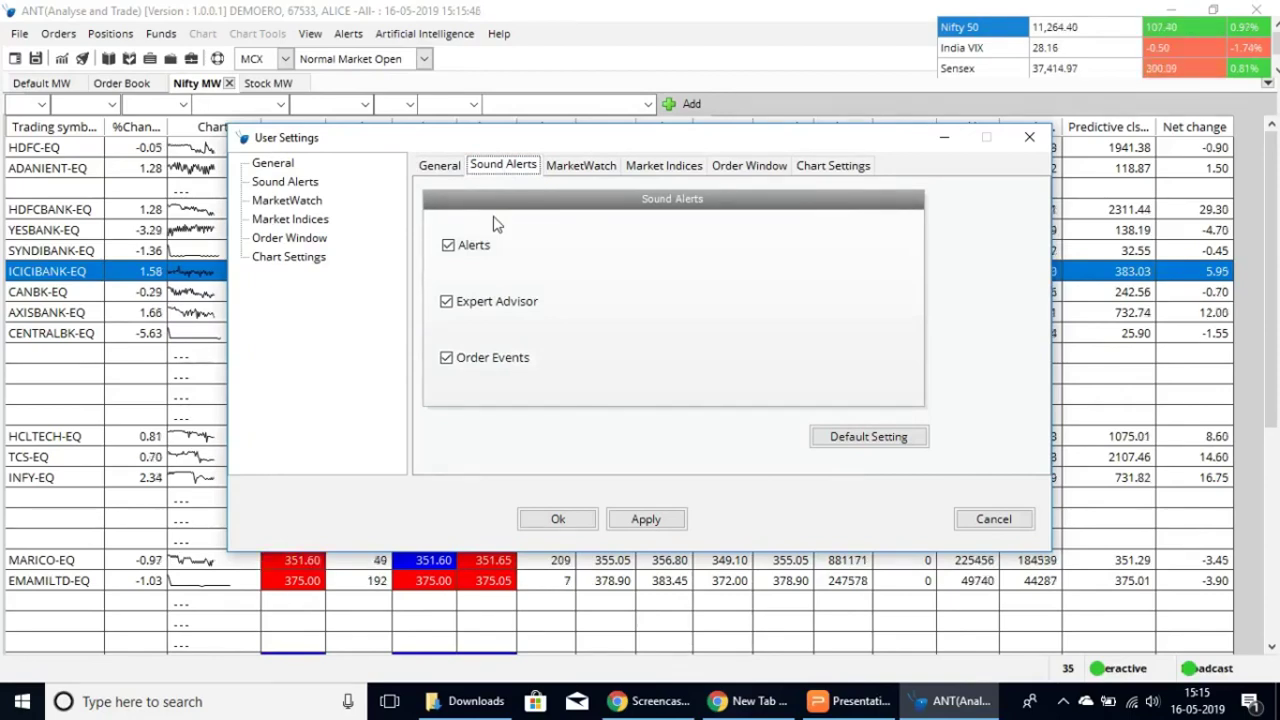
Show the MarketWatch settings page and move the User Settings window aside
click(584, 168)
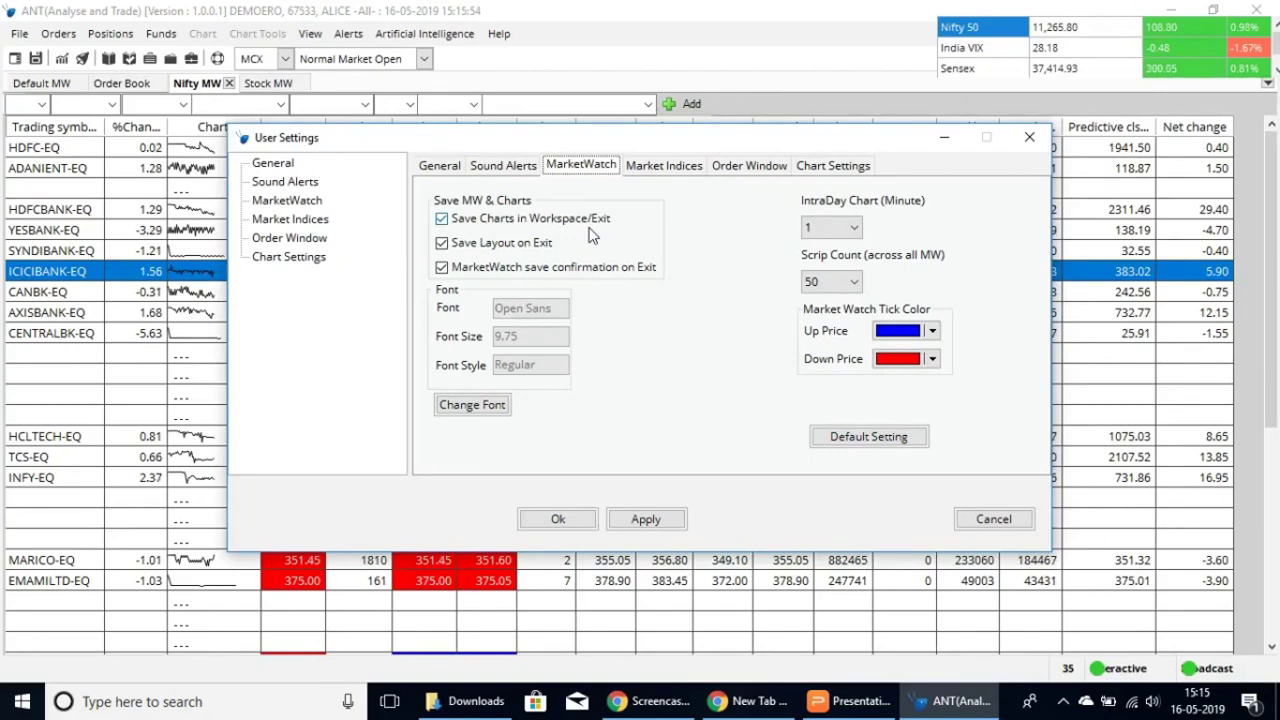
drag(803, 148, 730, 163)
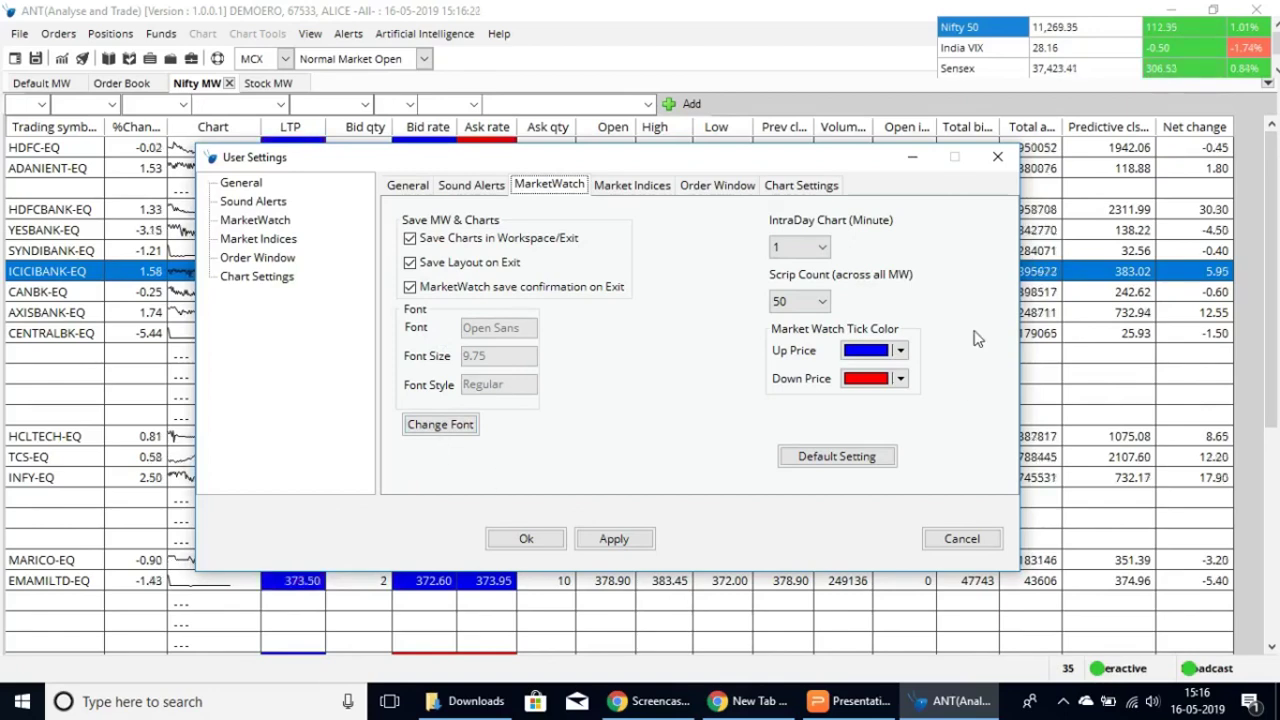
Set the intraday chart interval to 3 minutes and keep the scrip count at 50
click(823, 248)
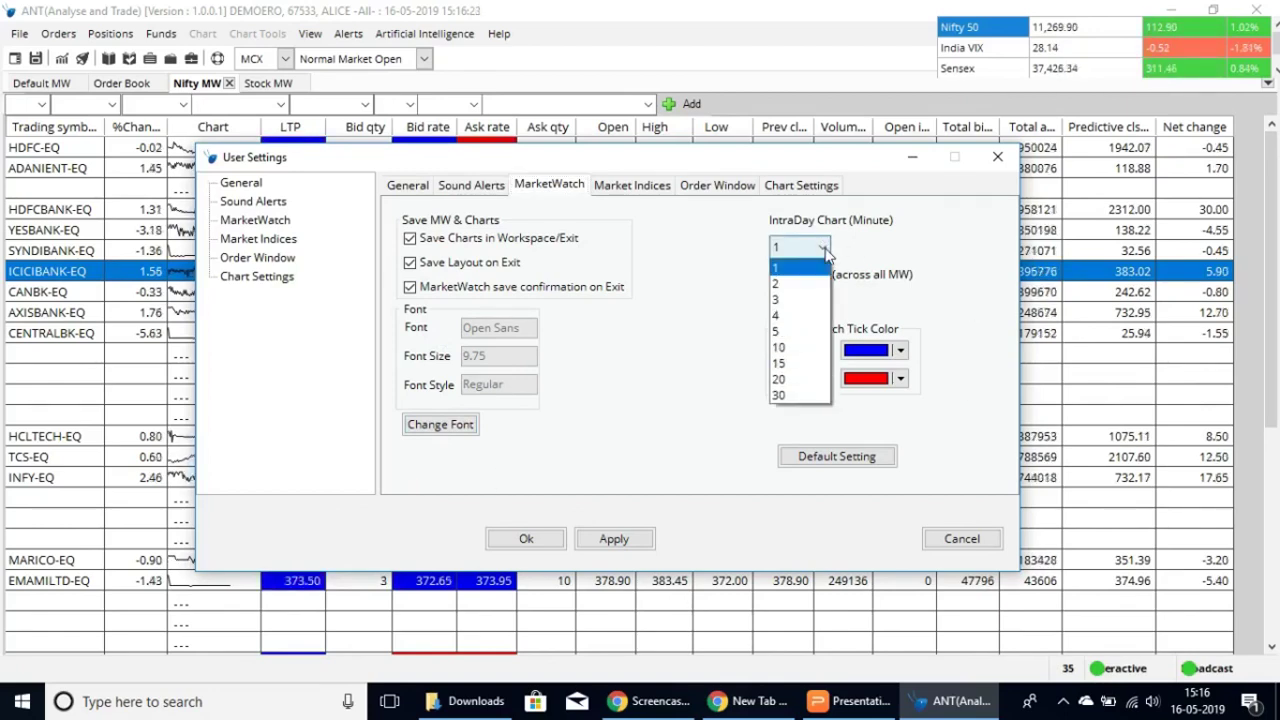
click(812, 299)
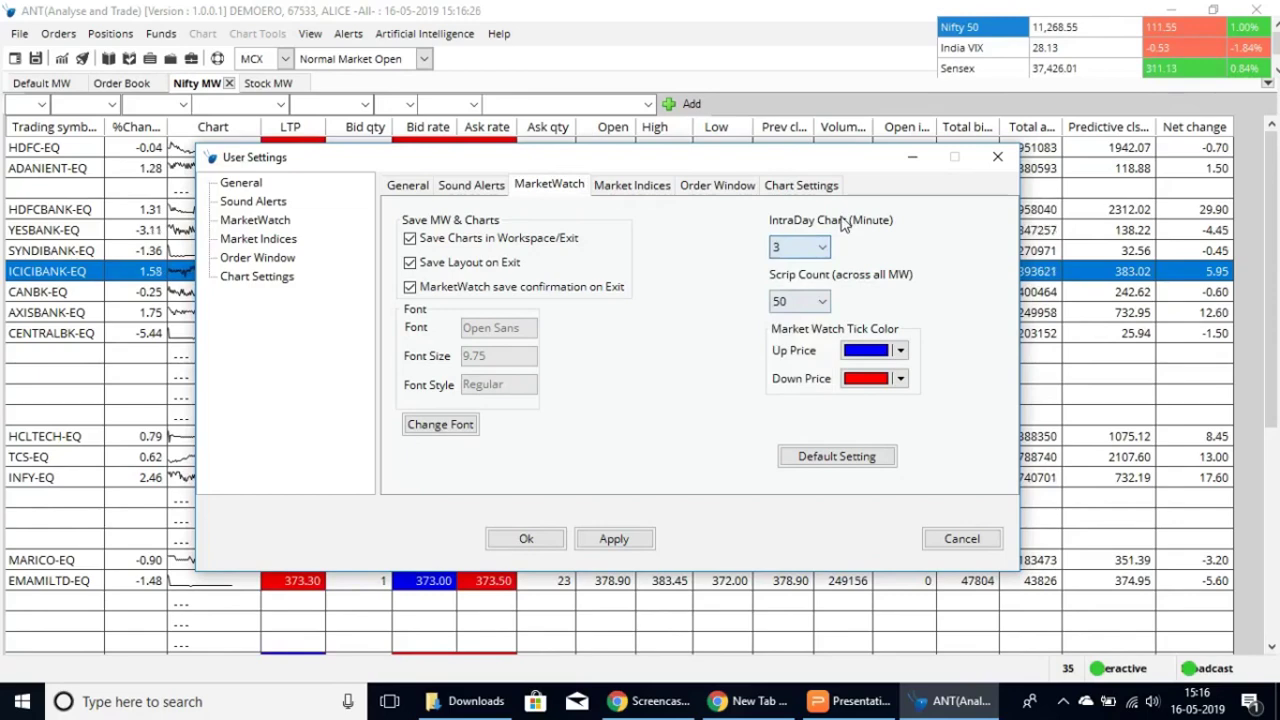
click(822, 302)
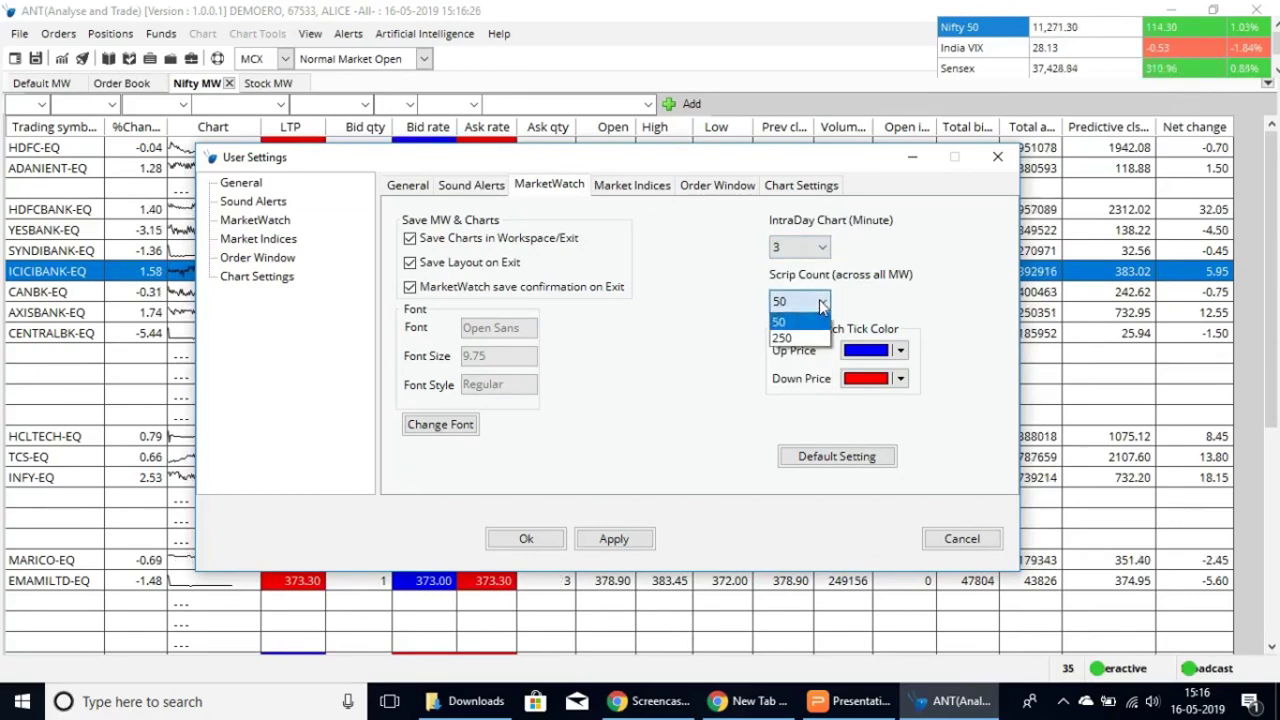
click(825, 303)
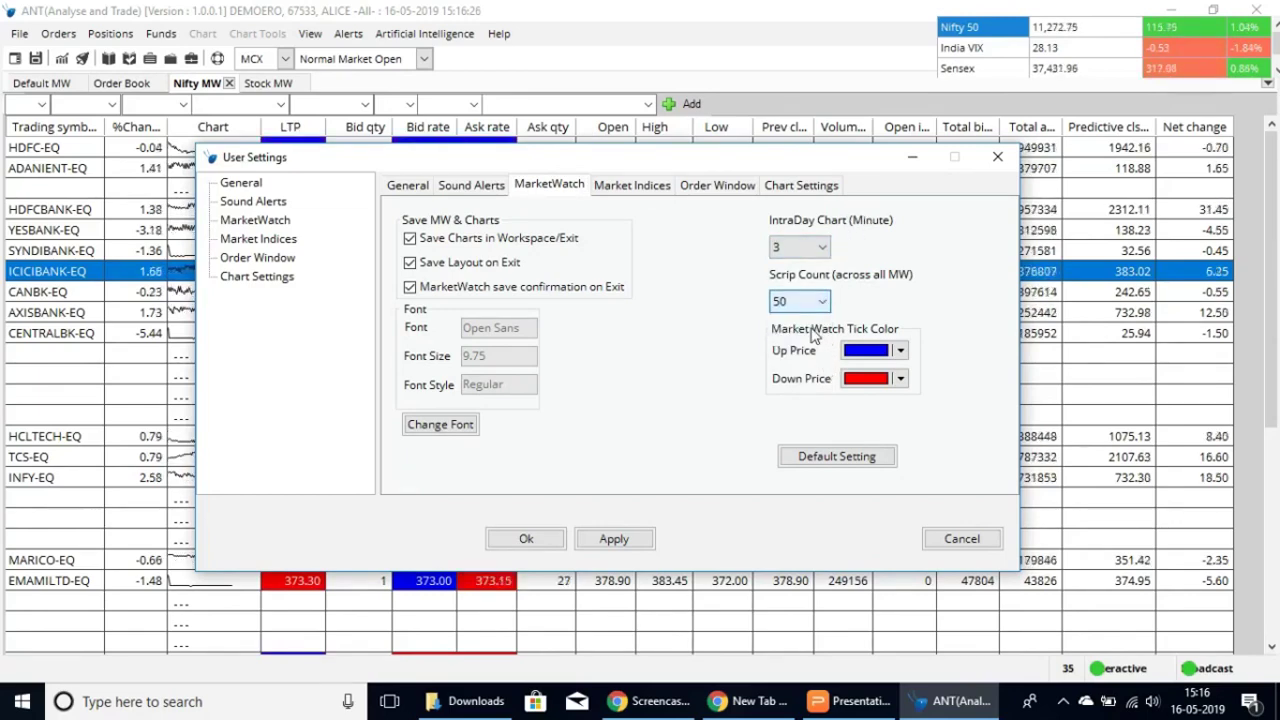
Make up-price ticks green, then apply and save the MarketWatch settings
click(900, 351)
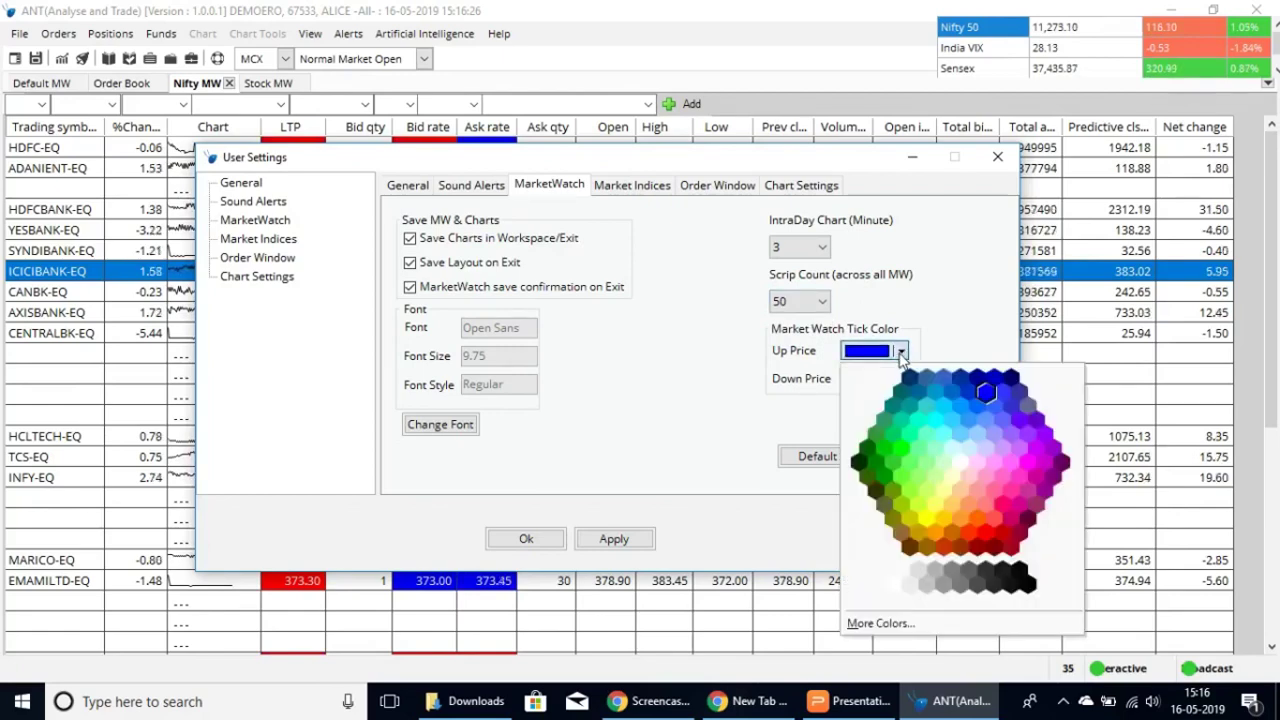
click(879, 480)
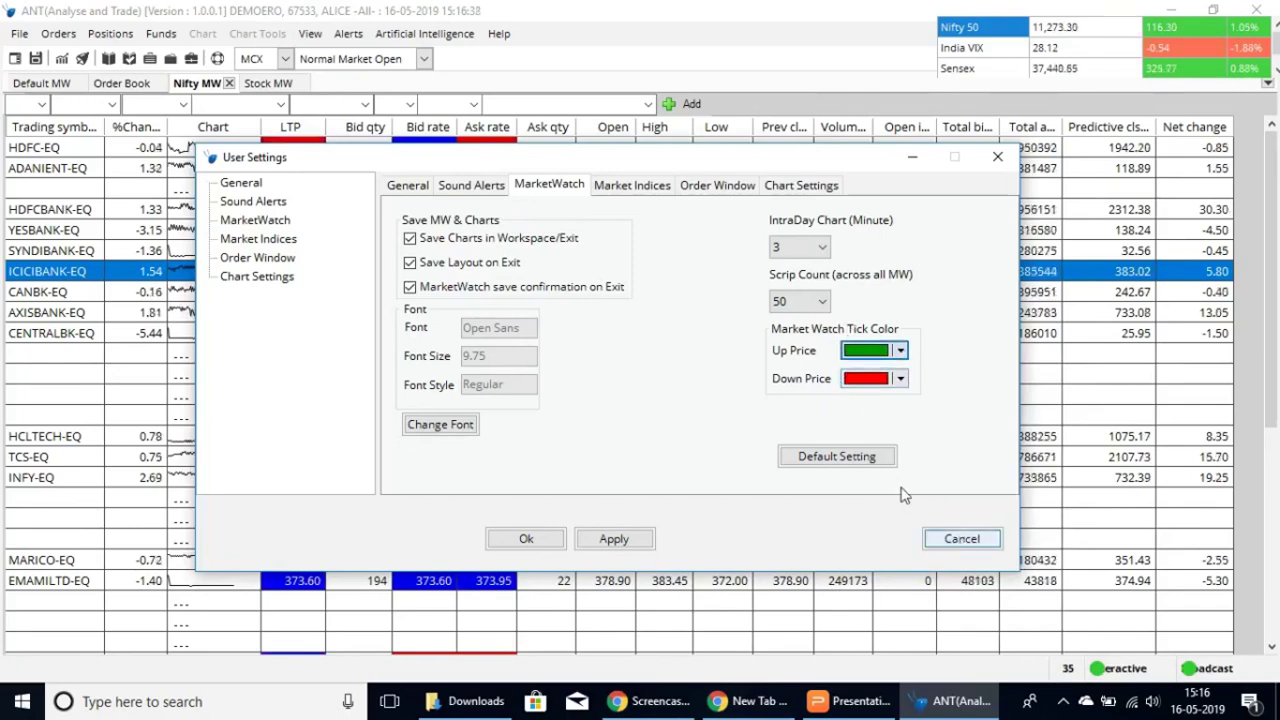
click(611, 547)
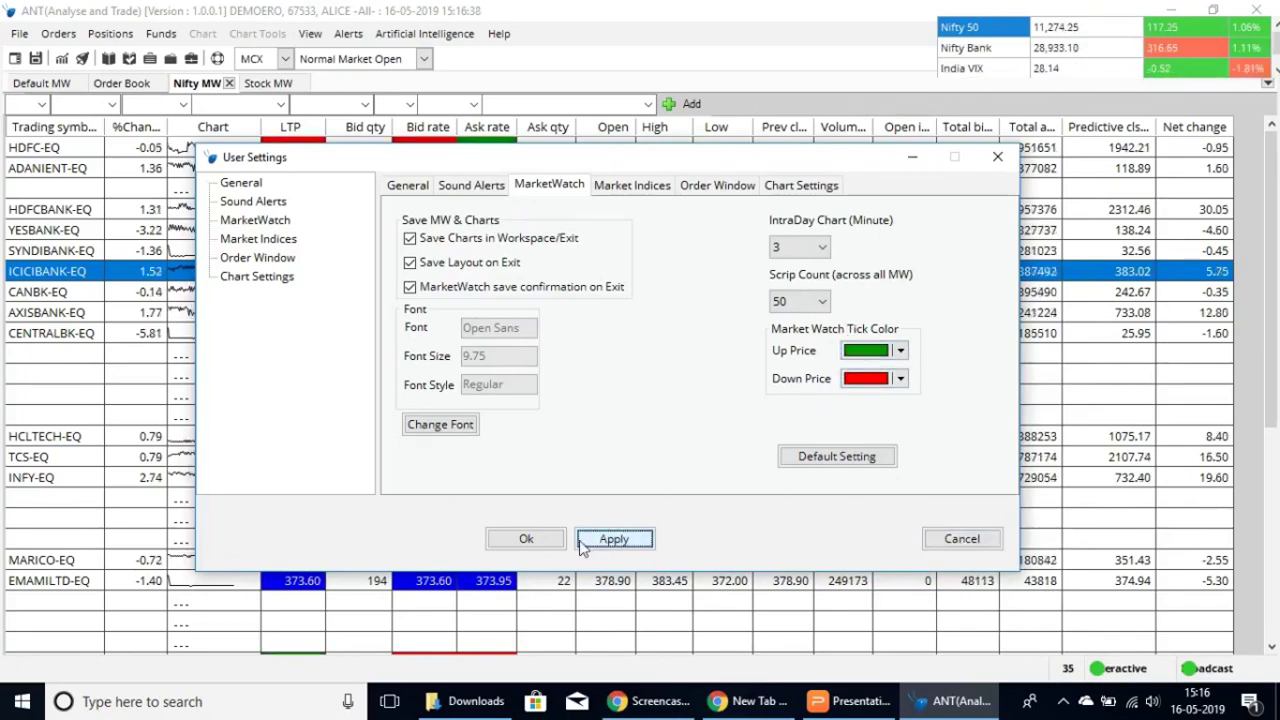
click(526, 540)
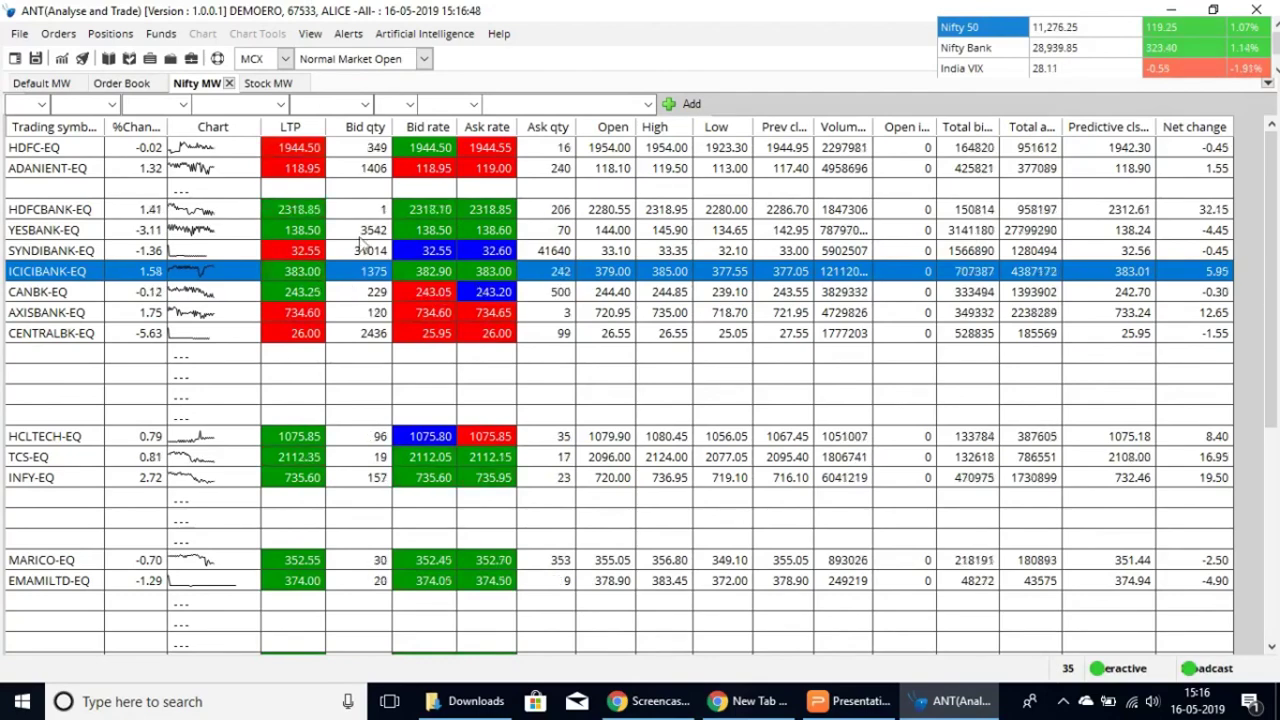
Reopen User Settings from View and settle on the Market Indices tab showing Nifty 50,NSE
click(310, 34)
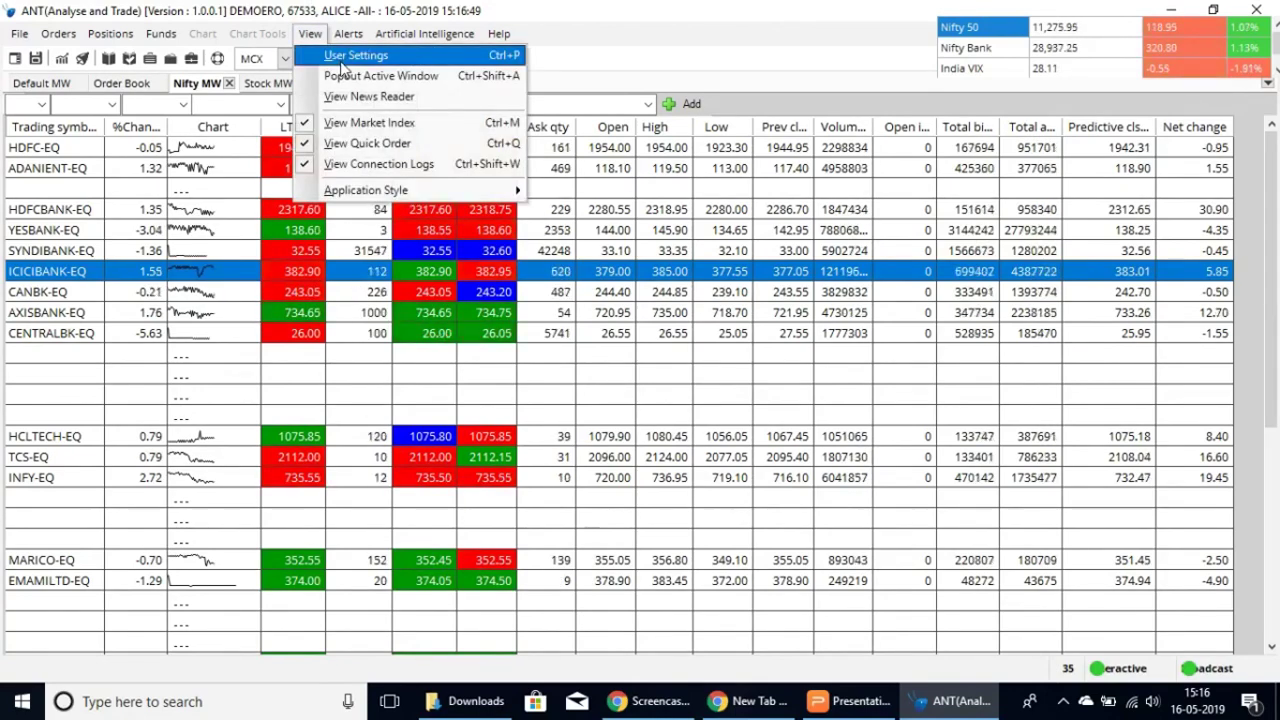
click(350, 56)
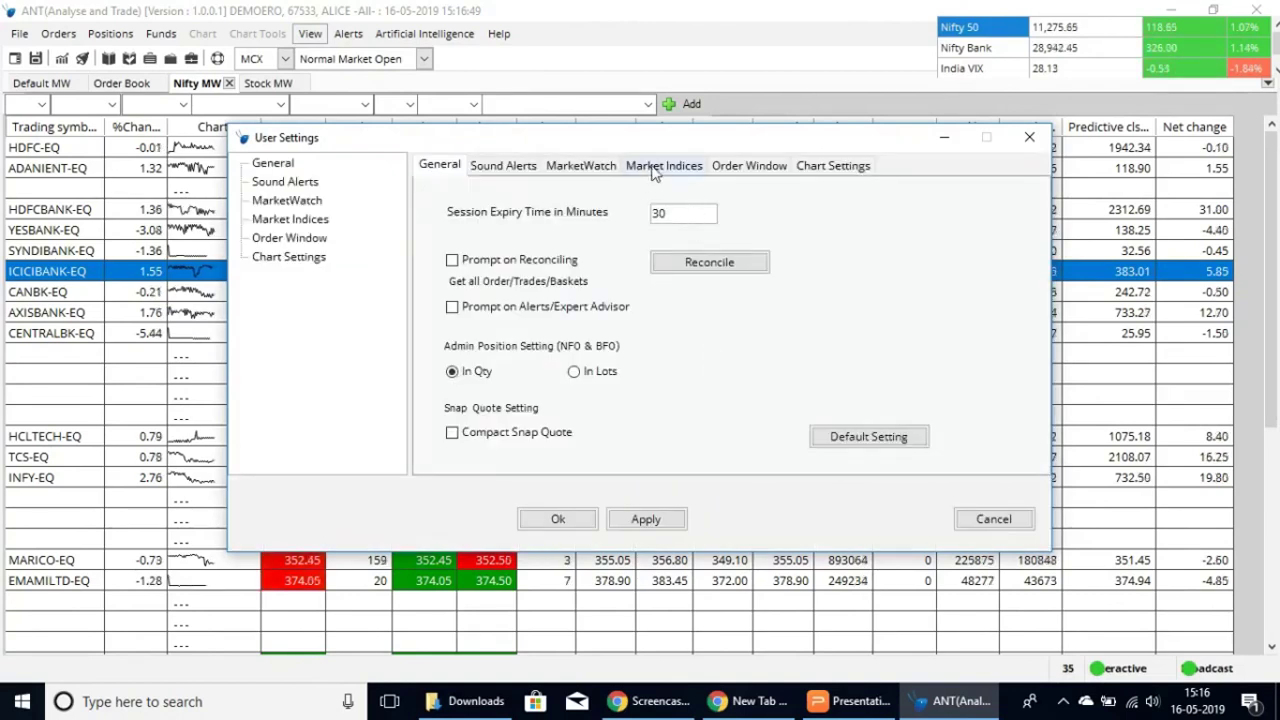
click(657, 168)
click(578, 167)
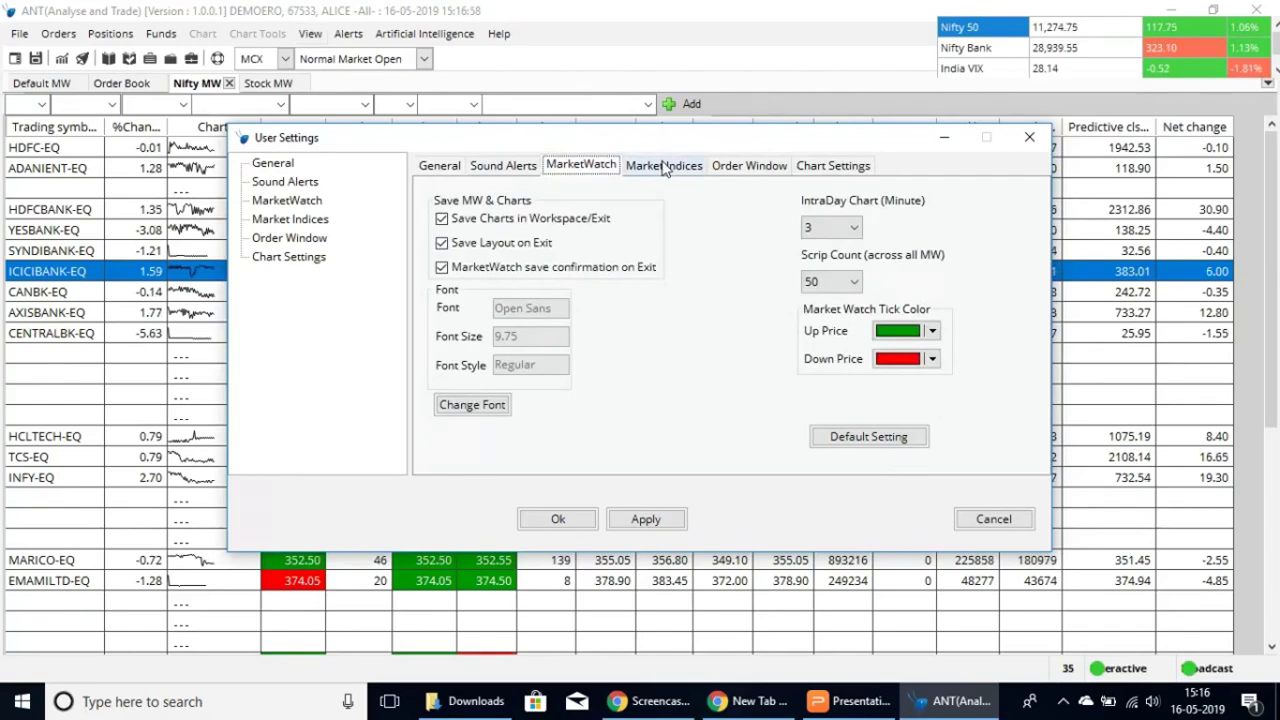
click(664, 167)
click(584, 180)
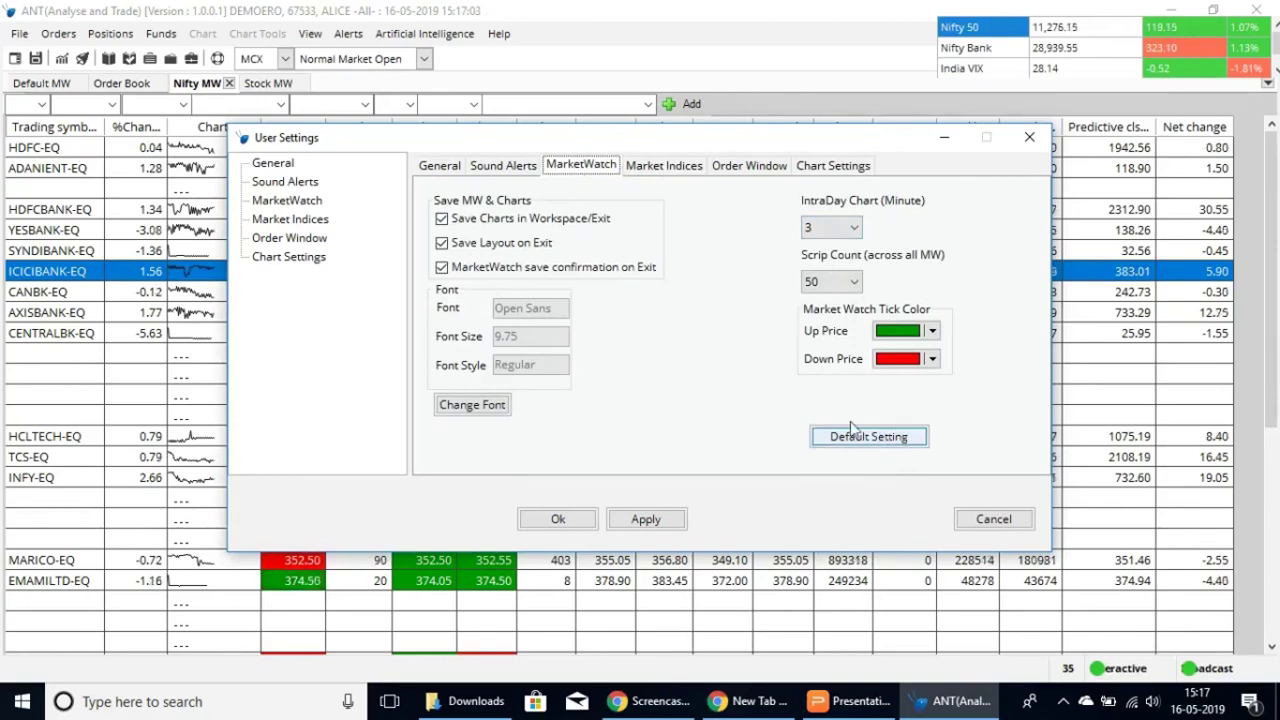
click(661, 175)
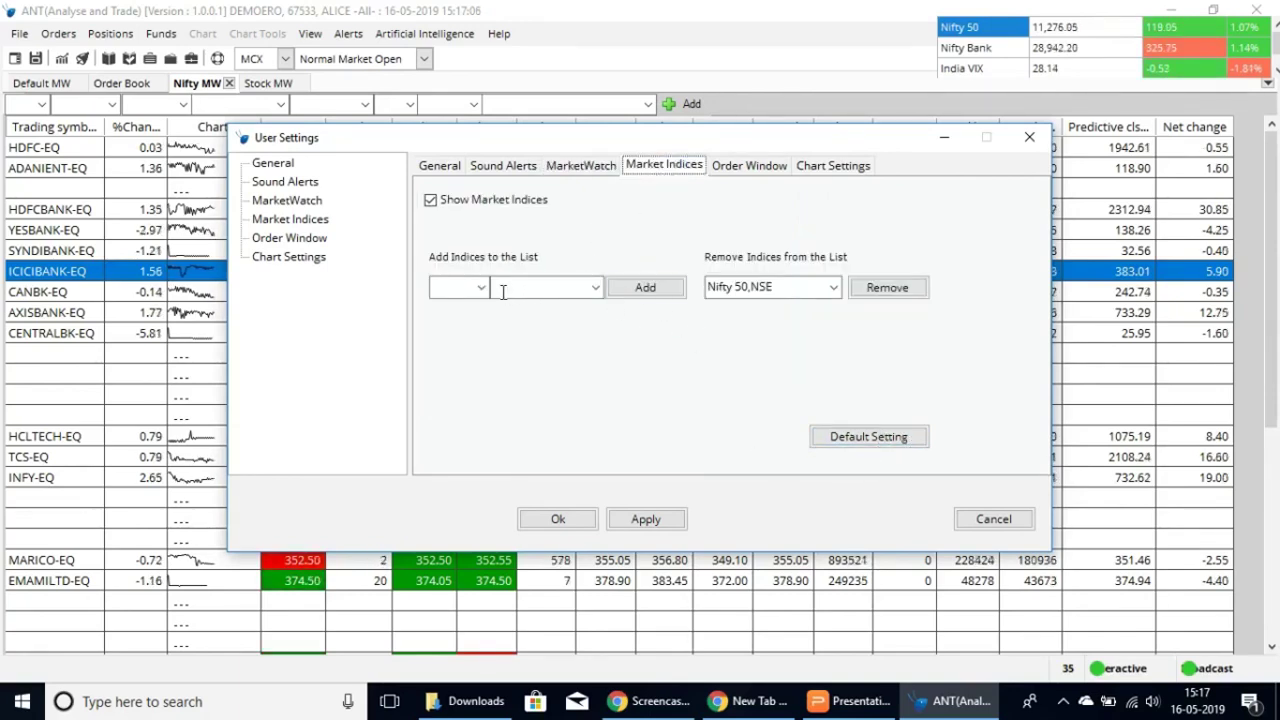
Inspect the removable indices list, leaving Nifty 50,NSE unchanged
click(629, 291)
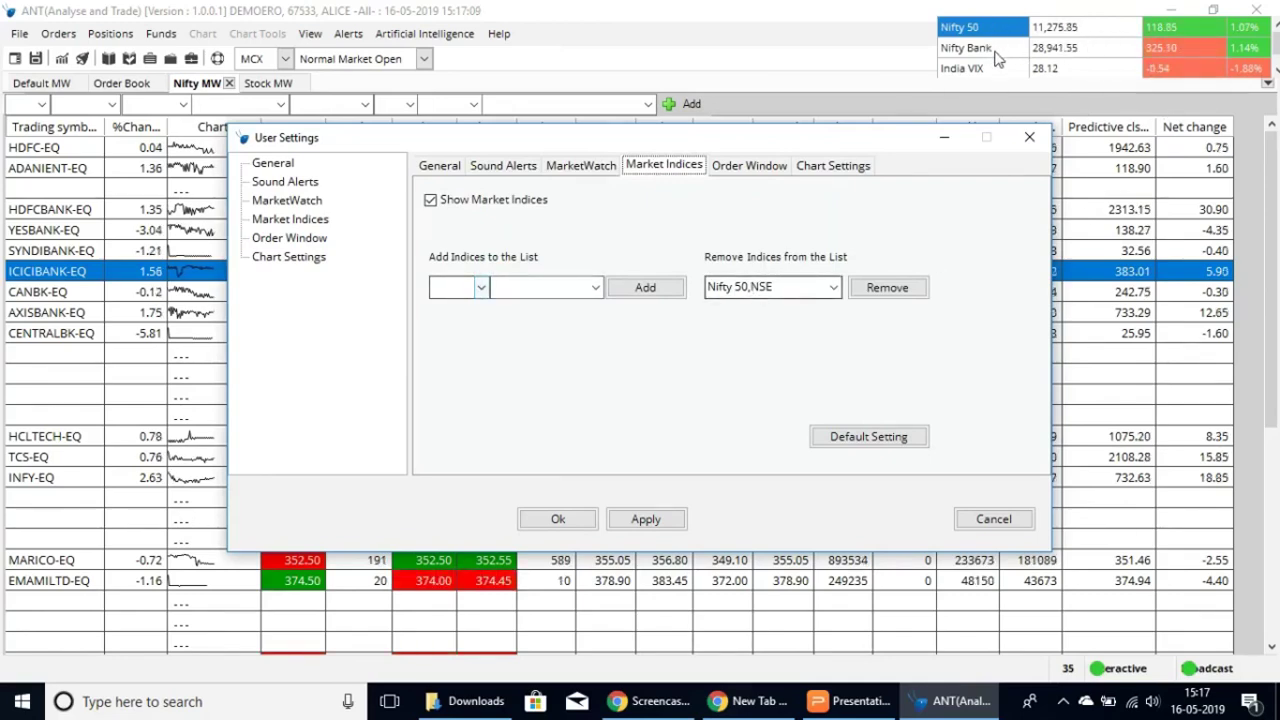
click(763, 287)
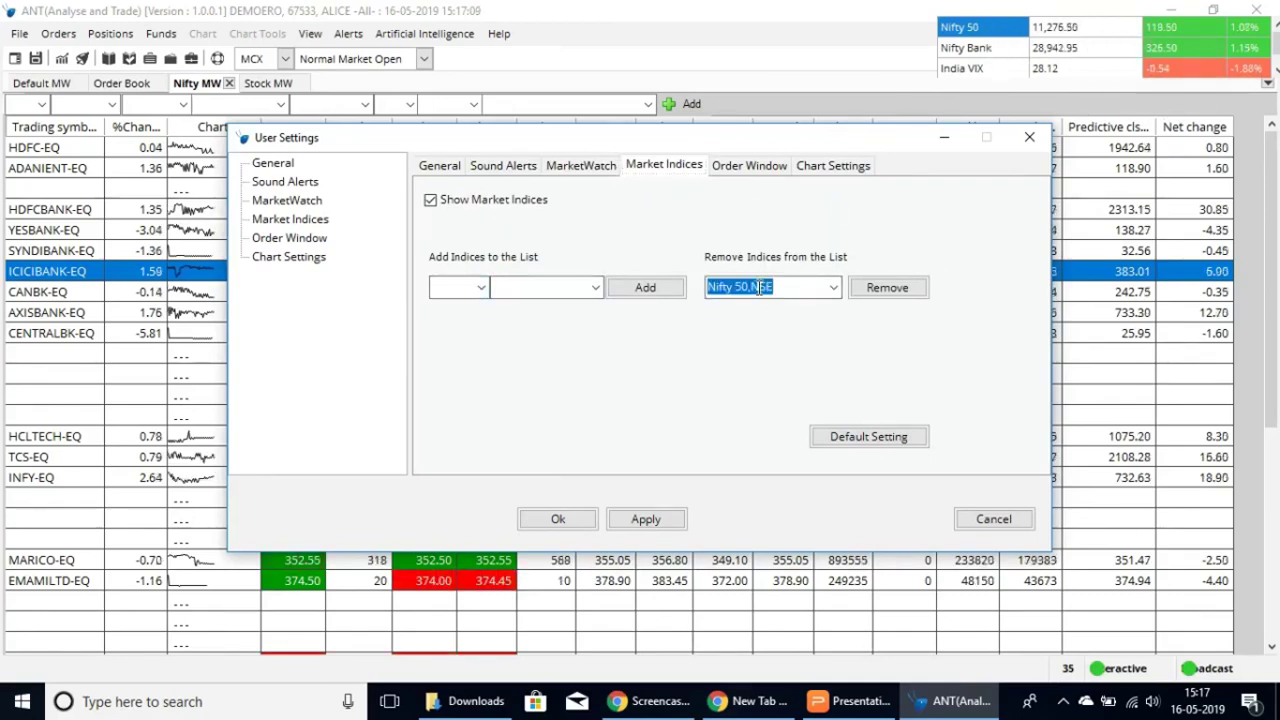
click(832, 295)
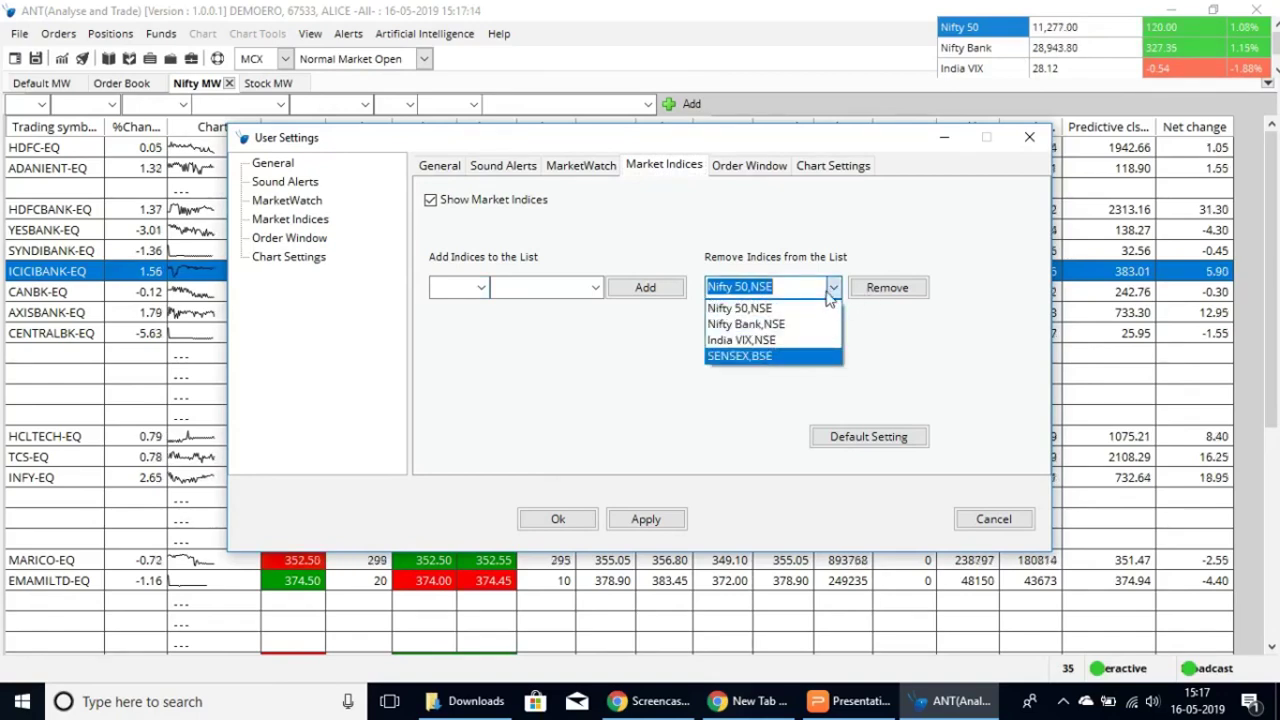
click(822, 286)
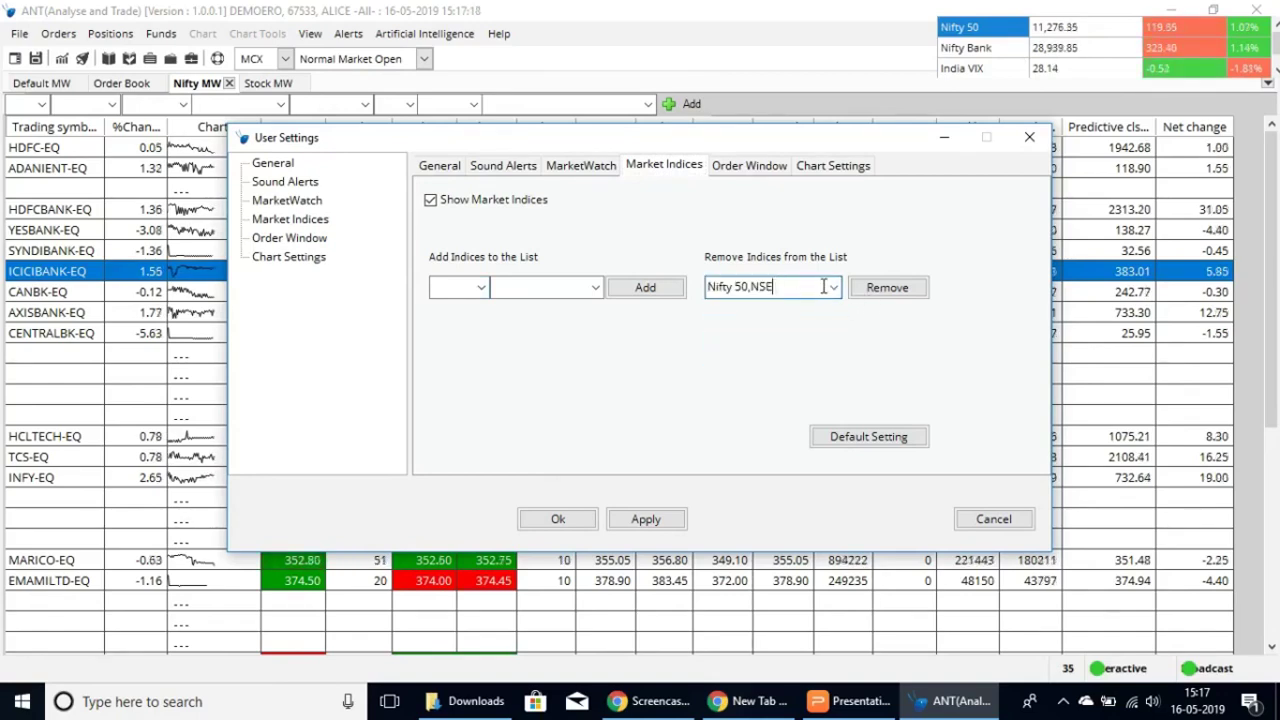
click(834, 288)
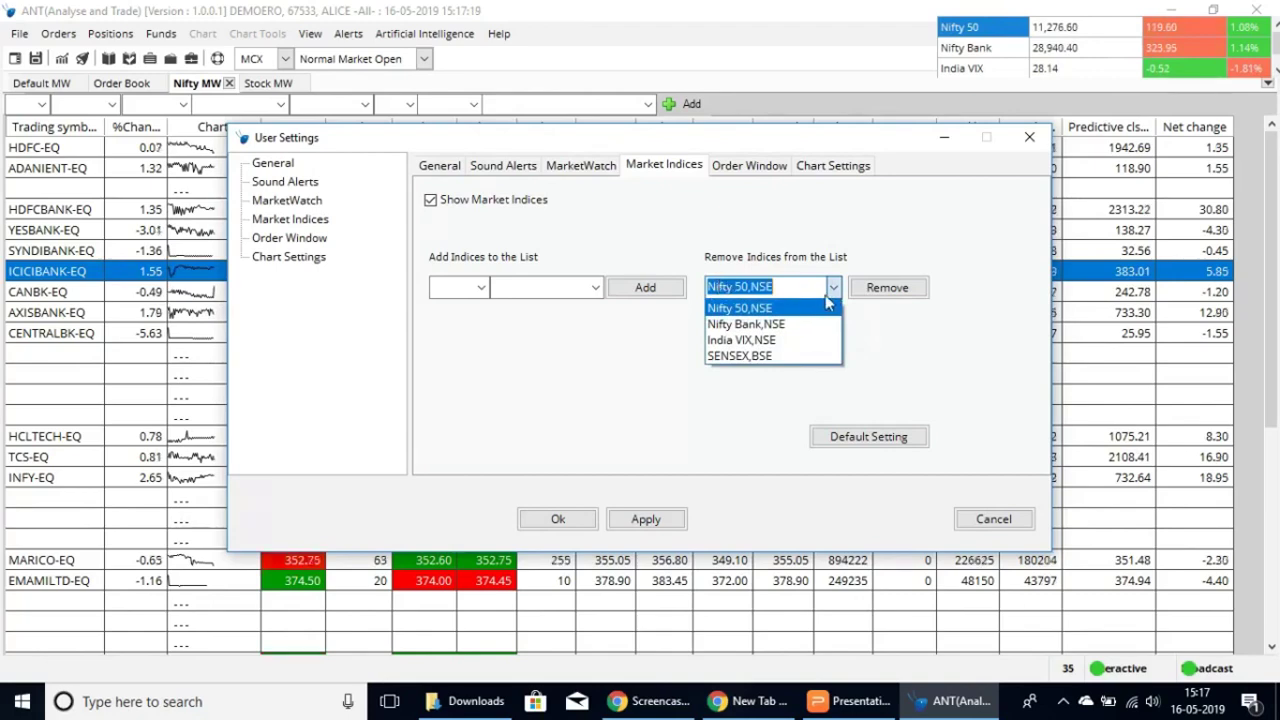
click(833, 289)
click(592, 287)
click(531, 289)
Add Nifty Auto from the NSE exchange to the market indices
click(482, 288)
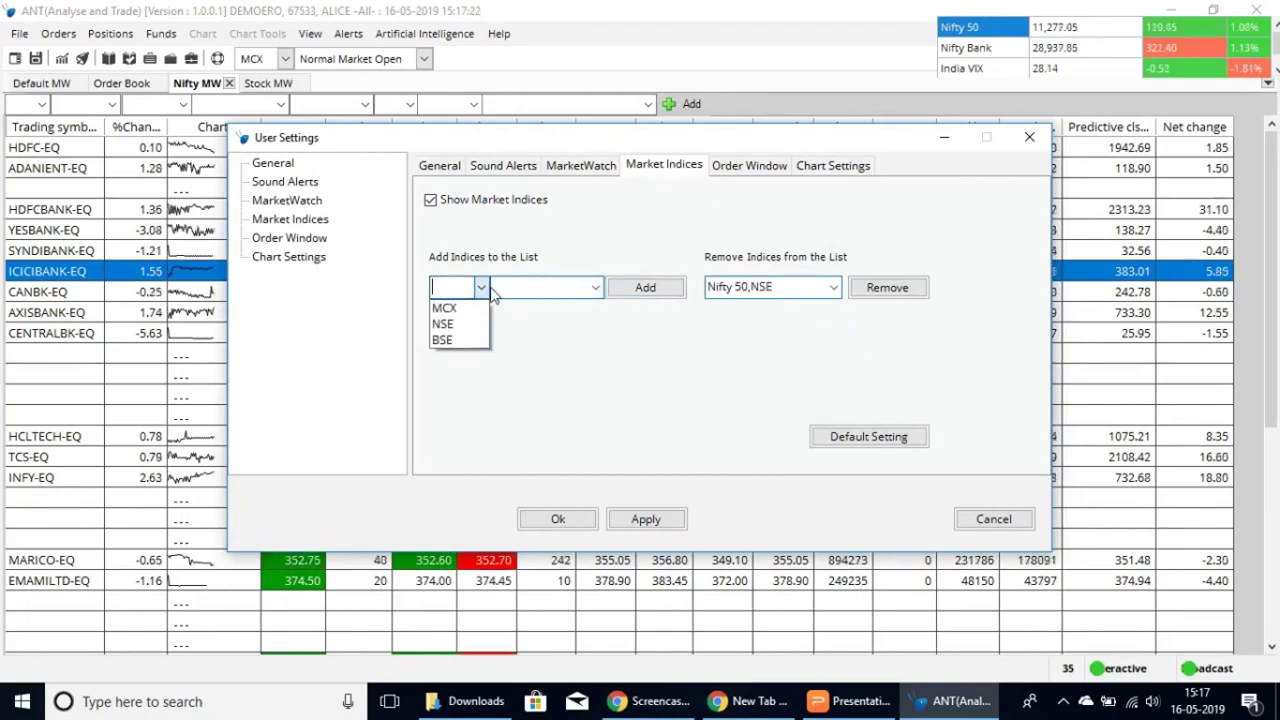
click(459, 324)
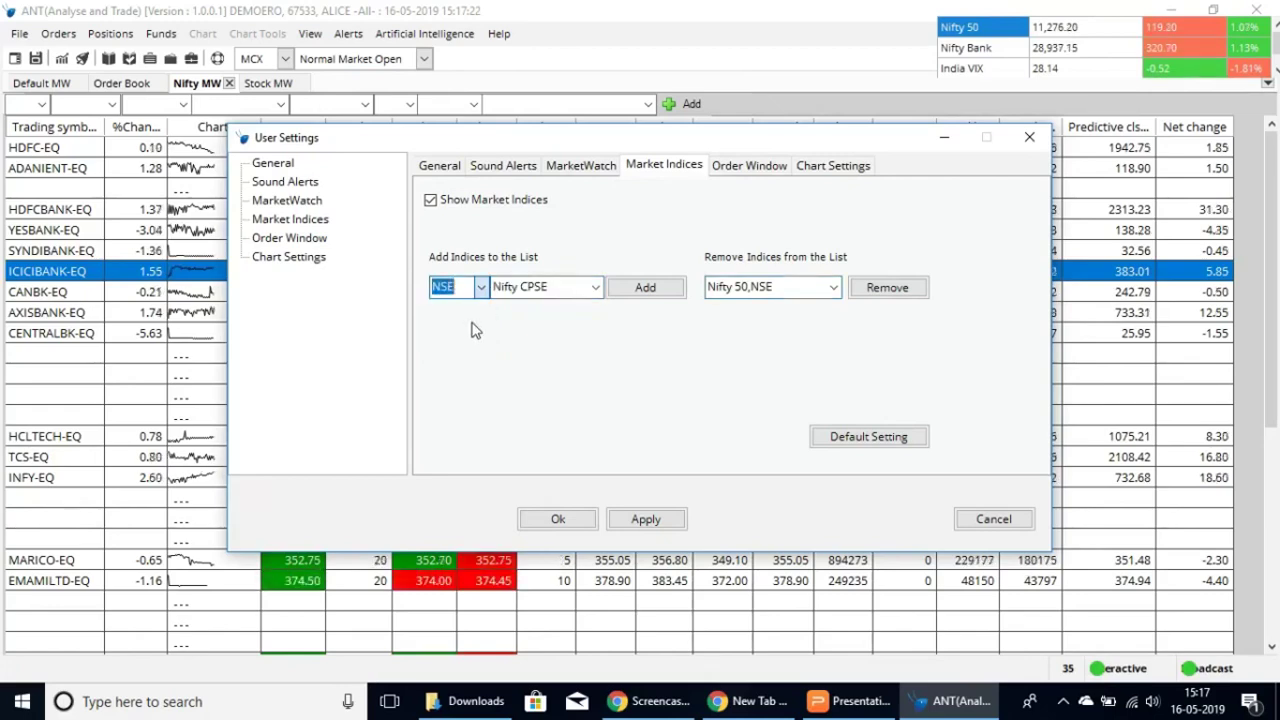
click(481, 288)
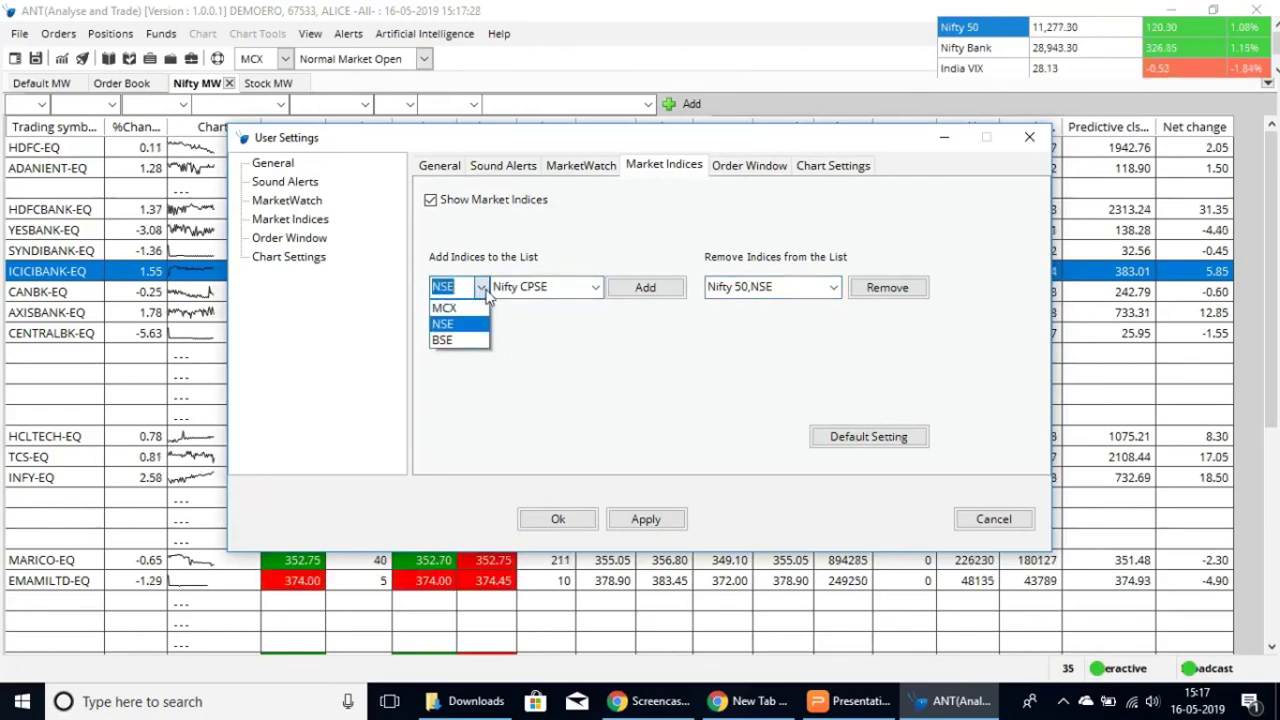
click(484, 289)
click(597, 289)
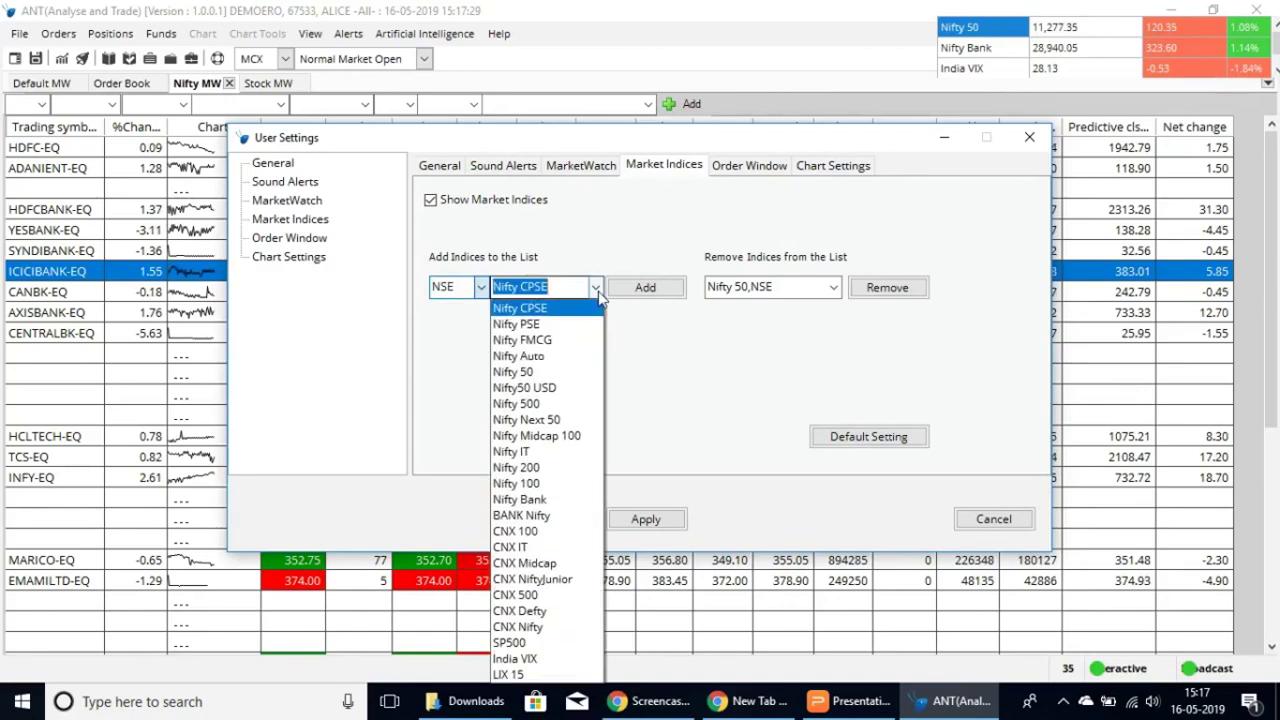
click(558, 356)
click(650, 298)
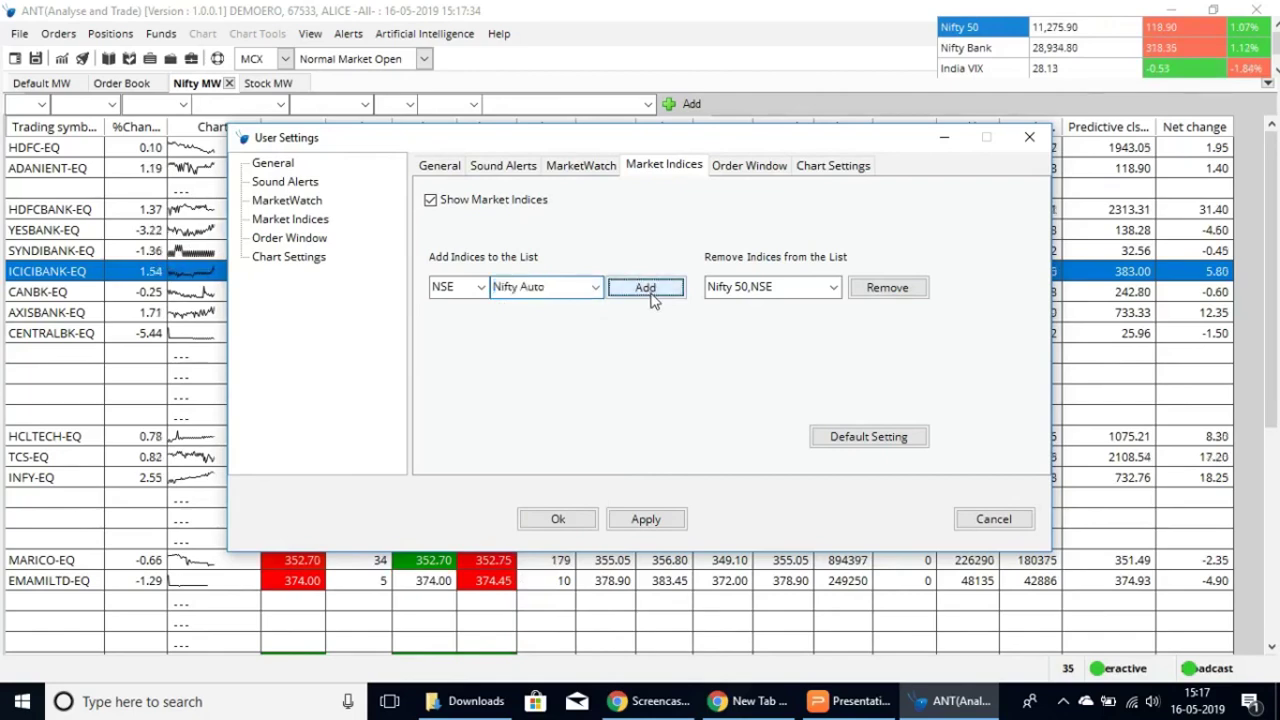
Verify Nifty Auto appears in the list, then apply and close User Settings
click(833, 288)
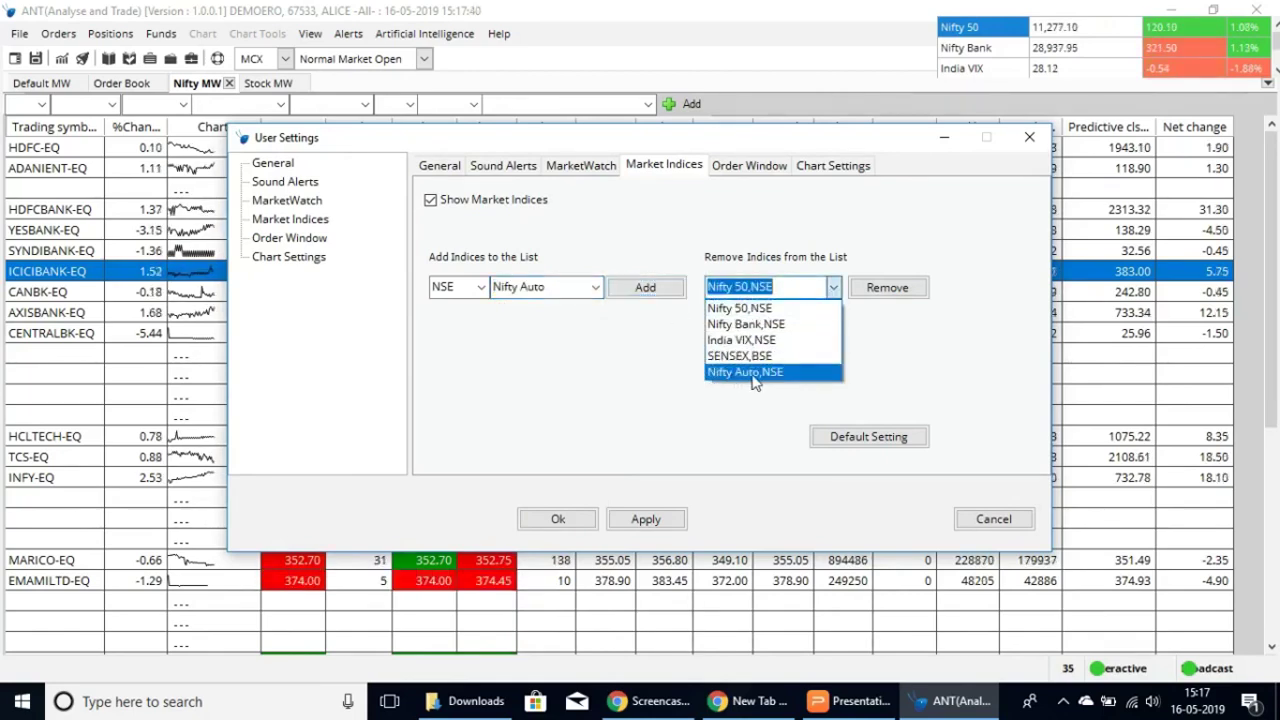
click(826, 305)
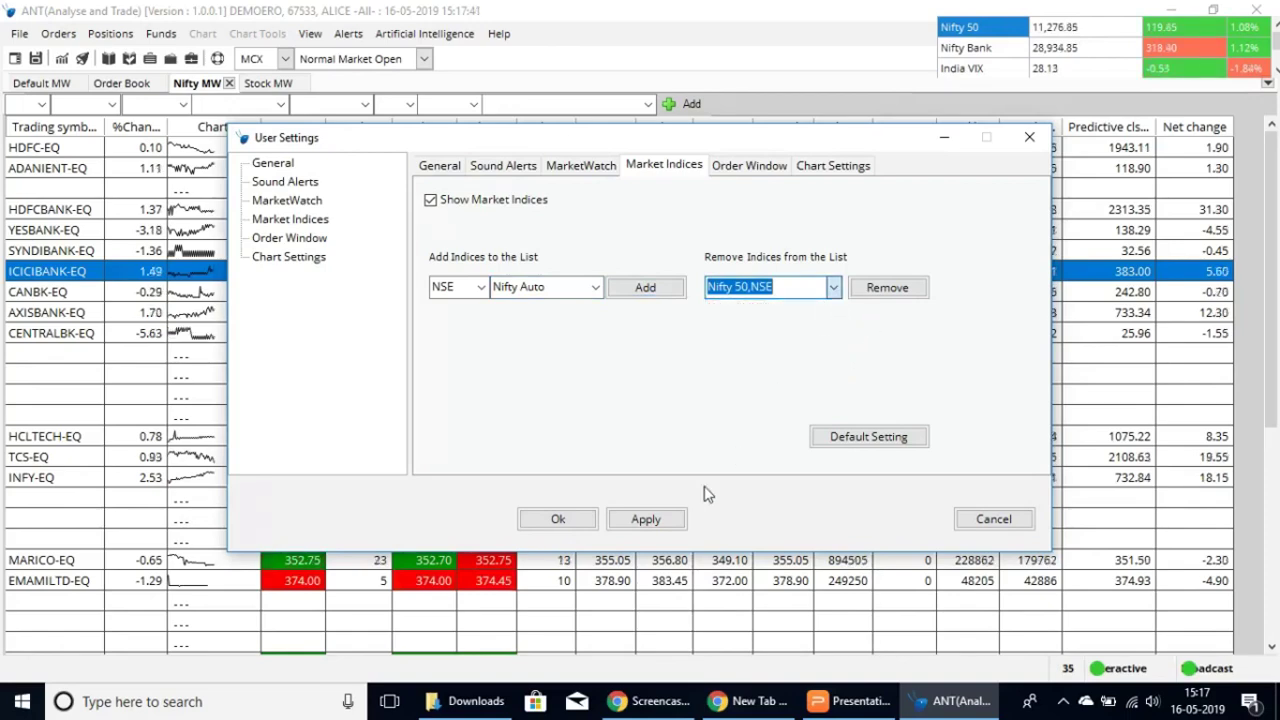
click(650, 520)
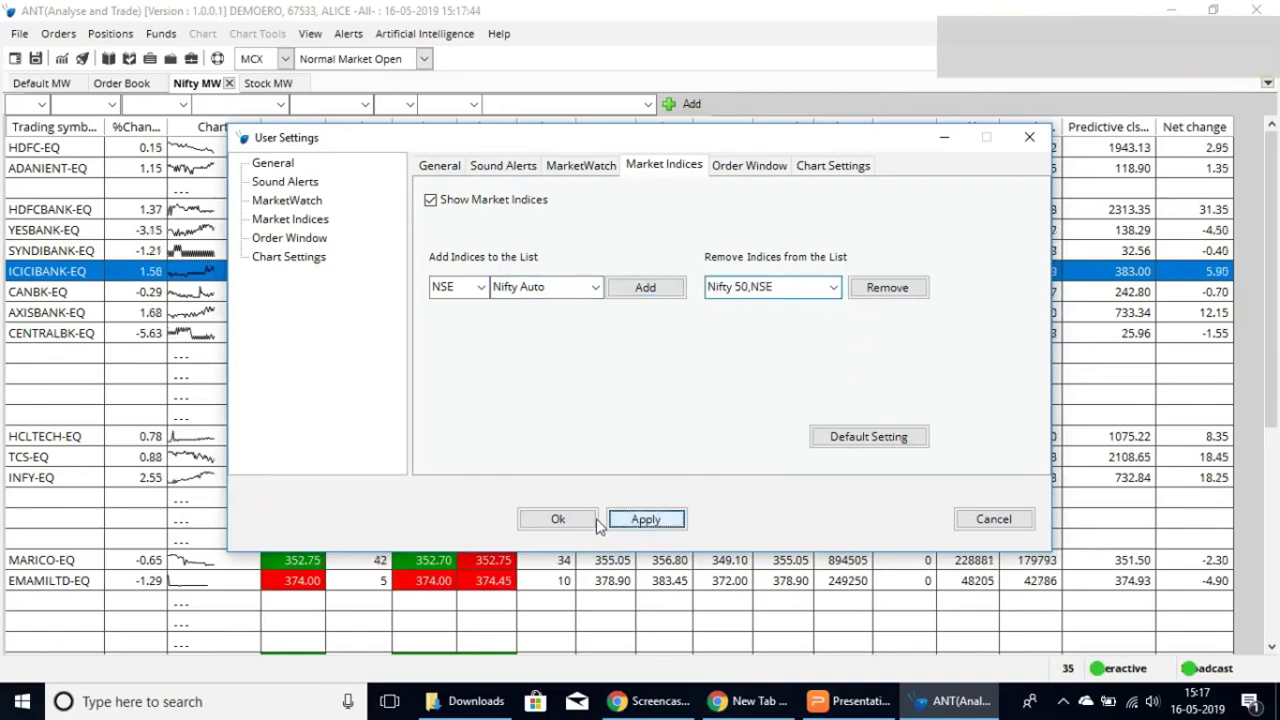
click(568, 520)
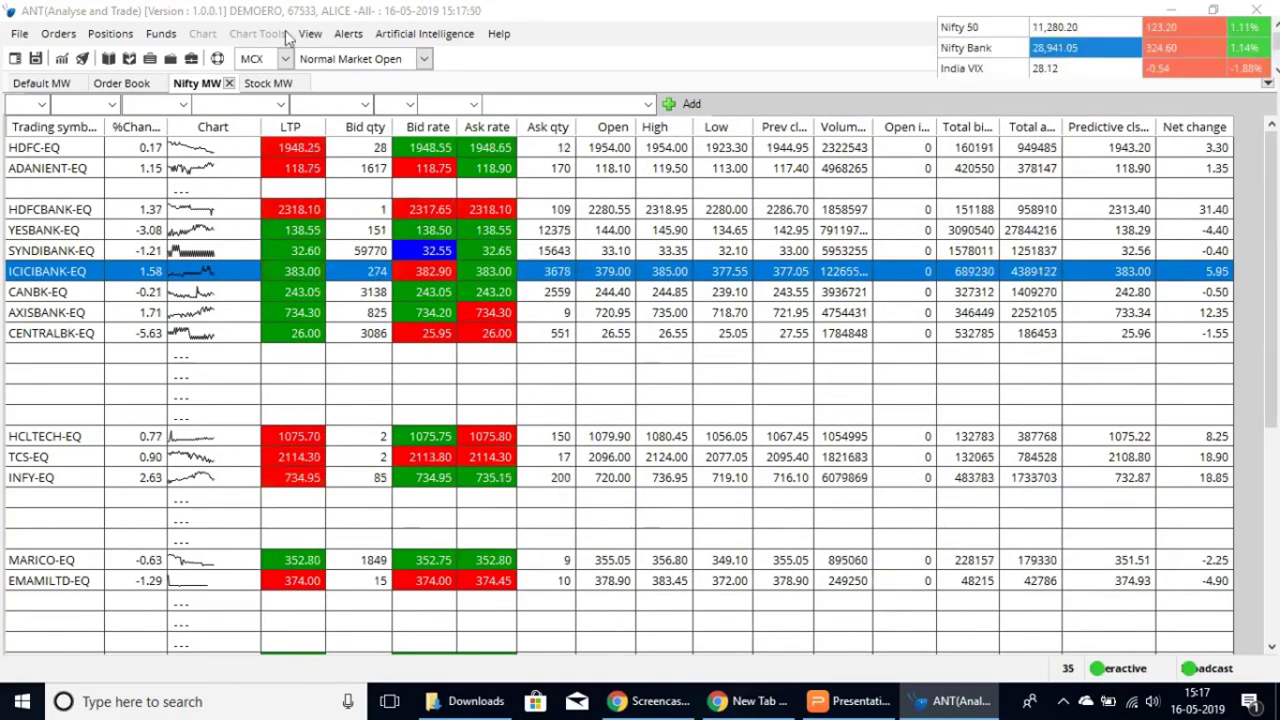
Open User Settings on the Order Window tab, keeping the F&O product type as NRML
click(310, 34)
click(340, 56)
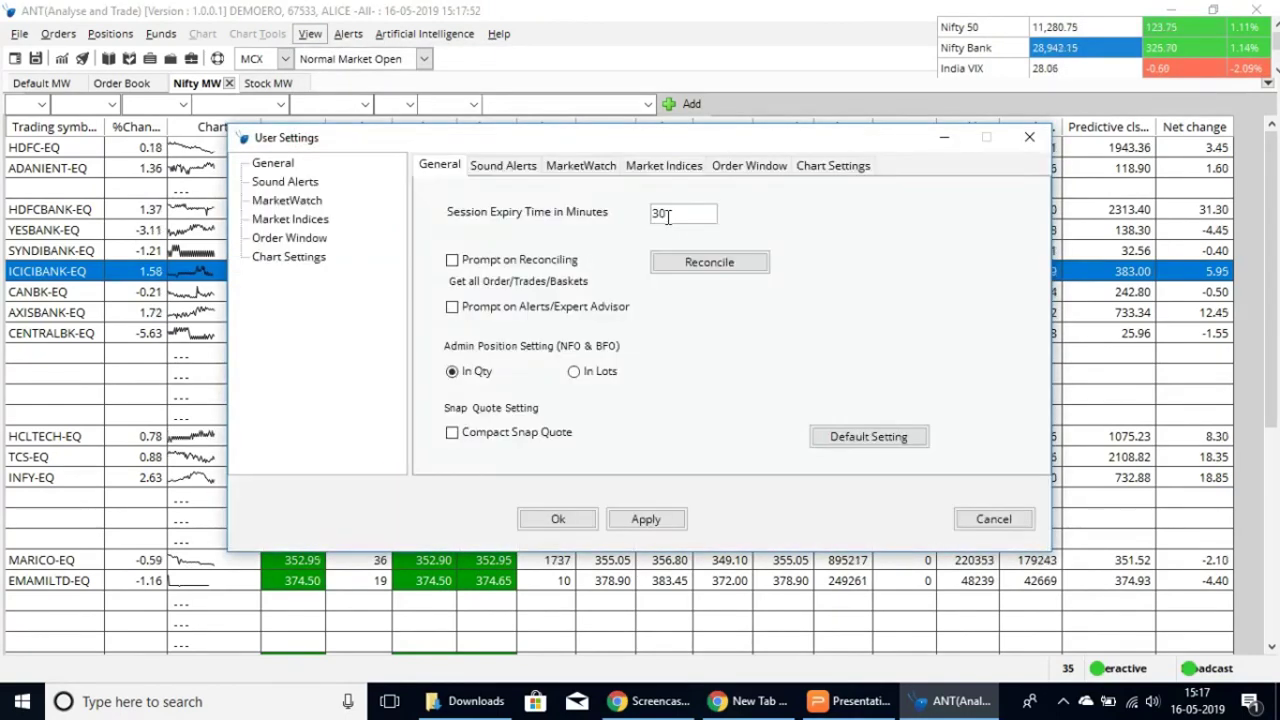
click(750, 166)
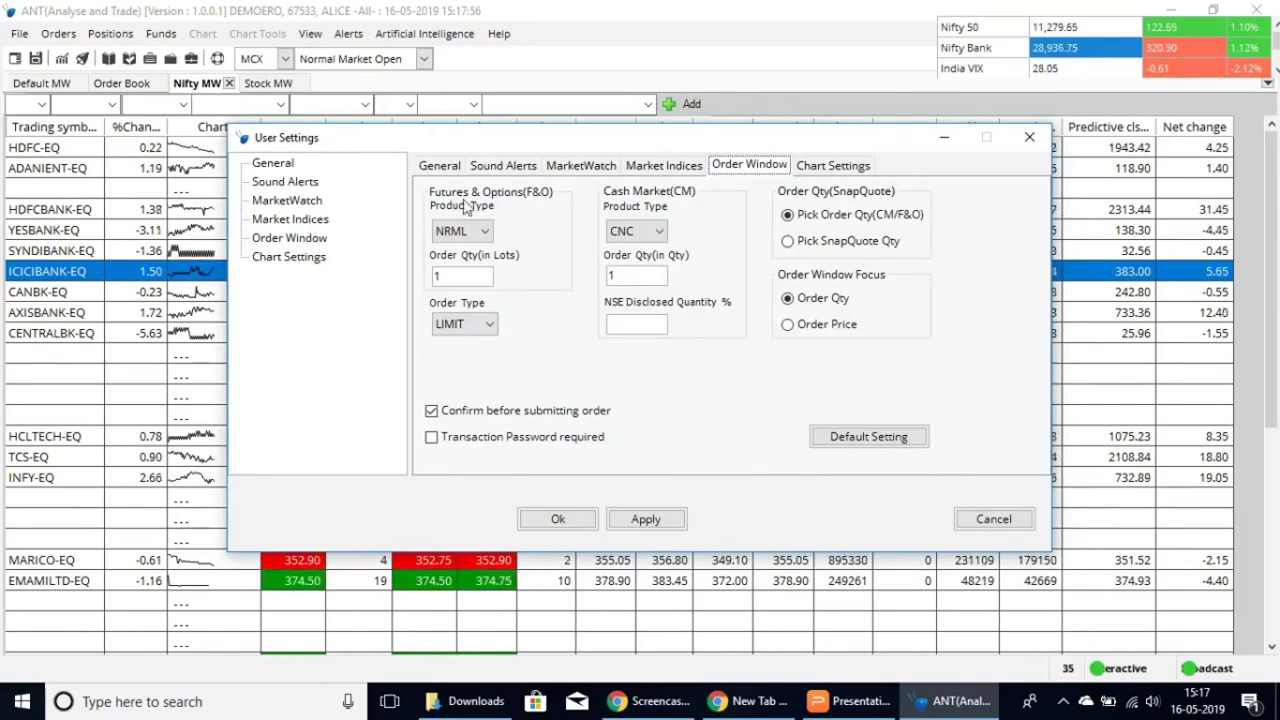
click(485, 238)
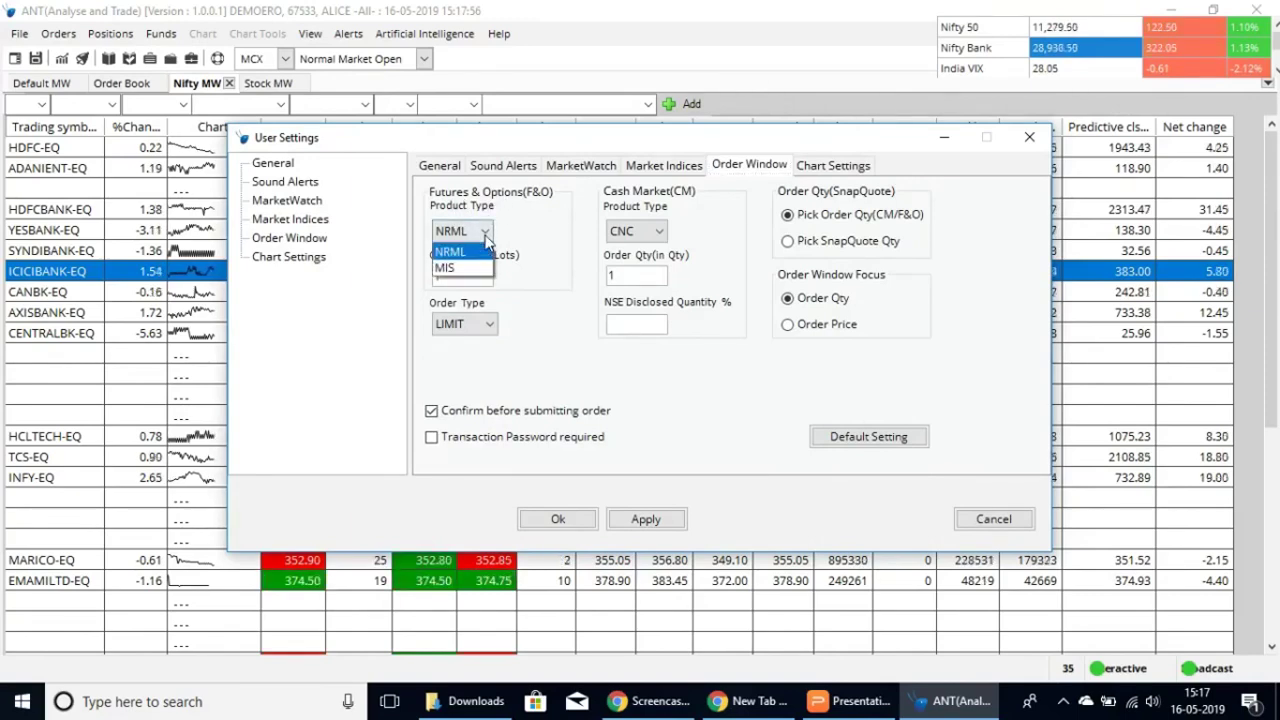
click(487, 230)
Review F&O quantity, cash product CNC and NSE disclosed quantity, then view Chart Settings
click(469, 275)
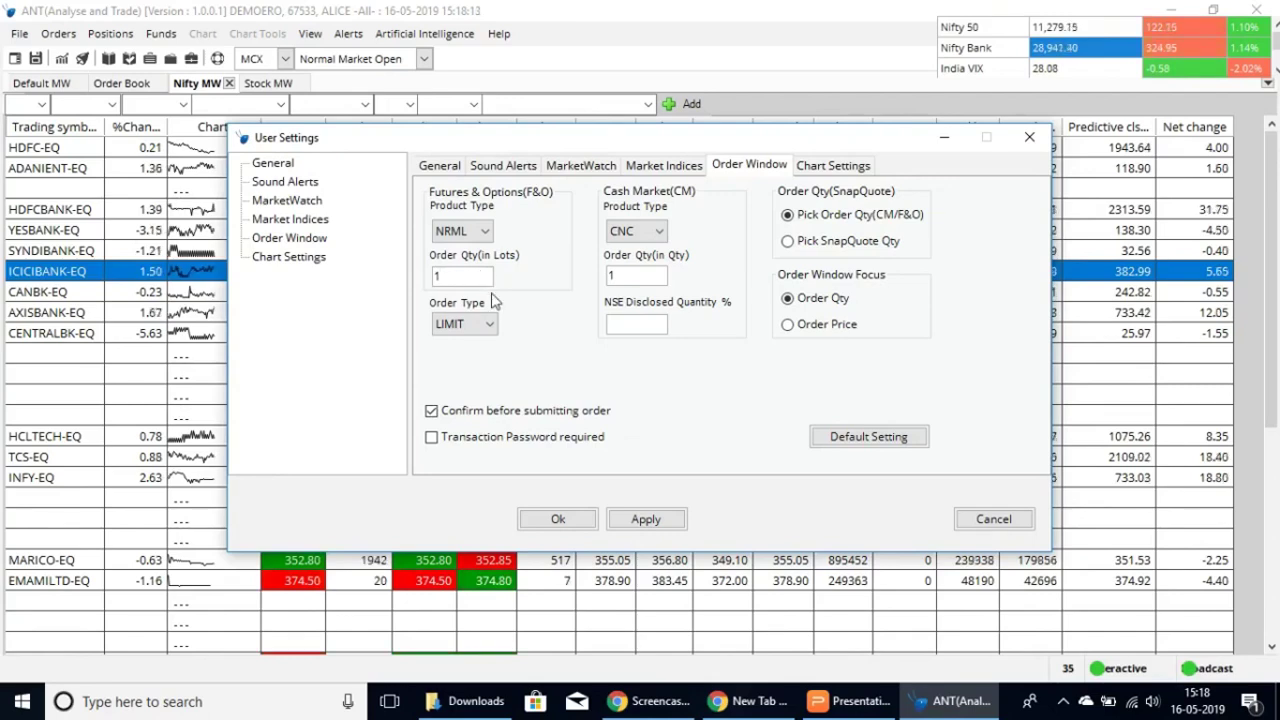
click(660, 232)
click(658, 235)
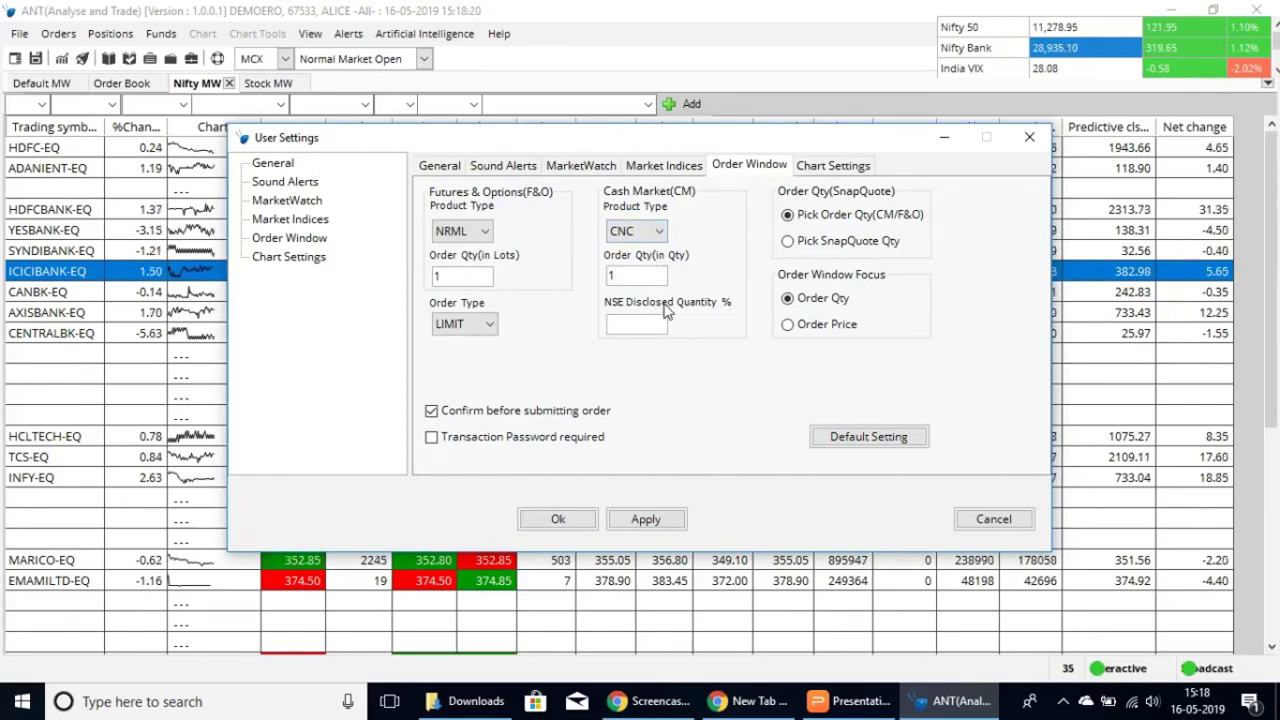
click(633, 330)
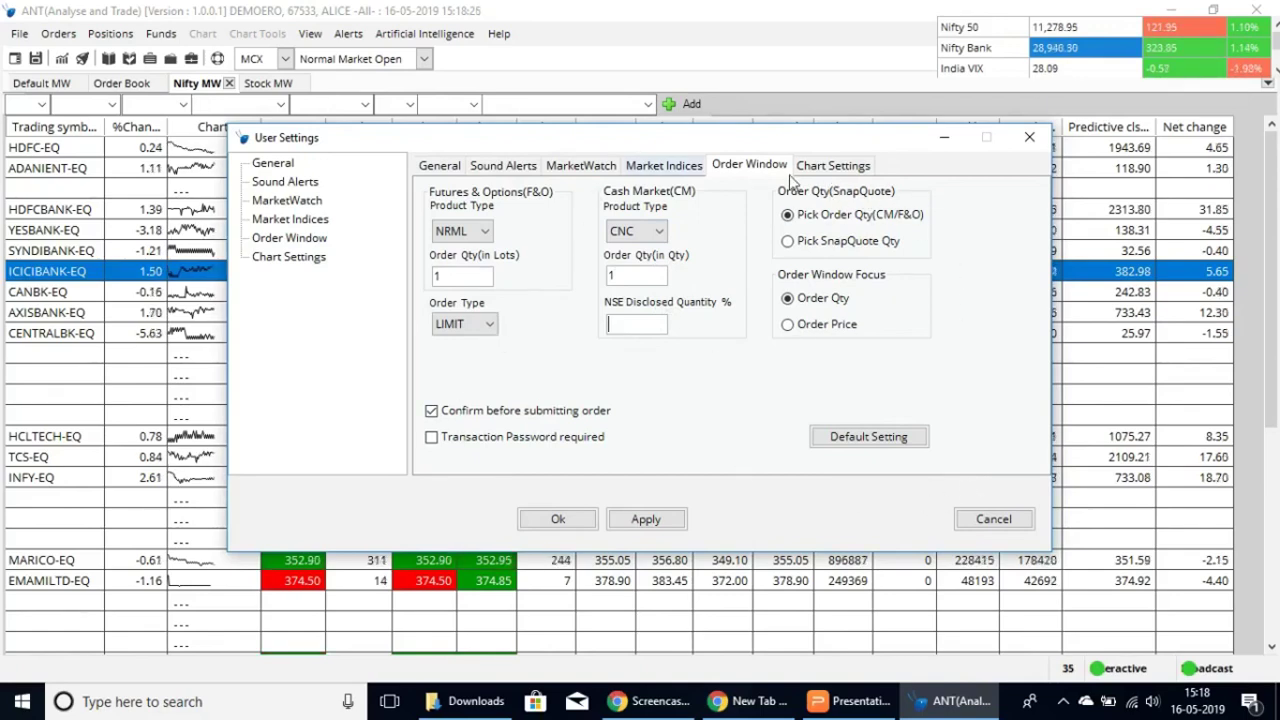
click(811, 166)
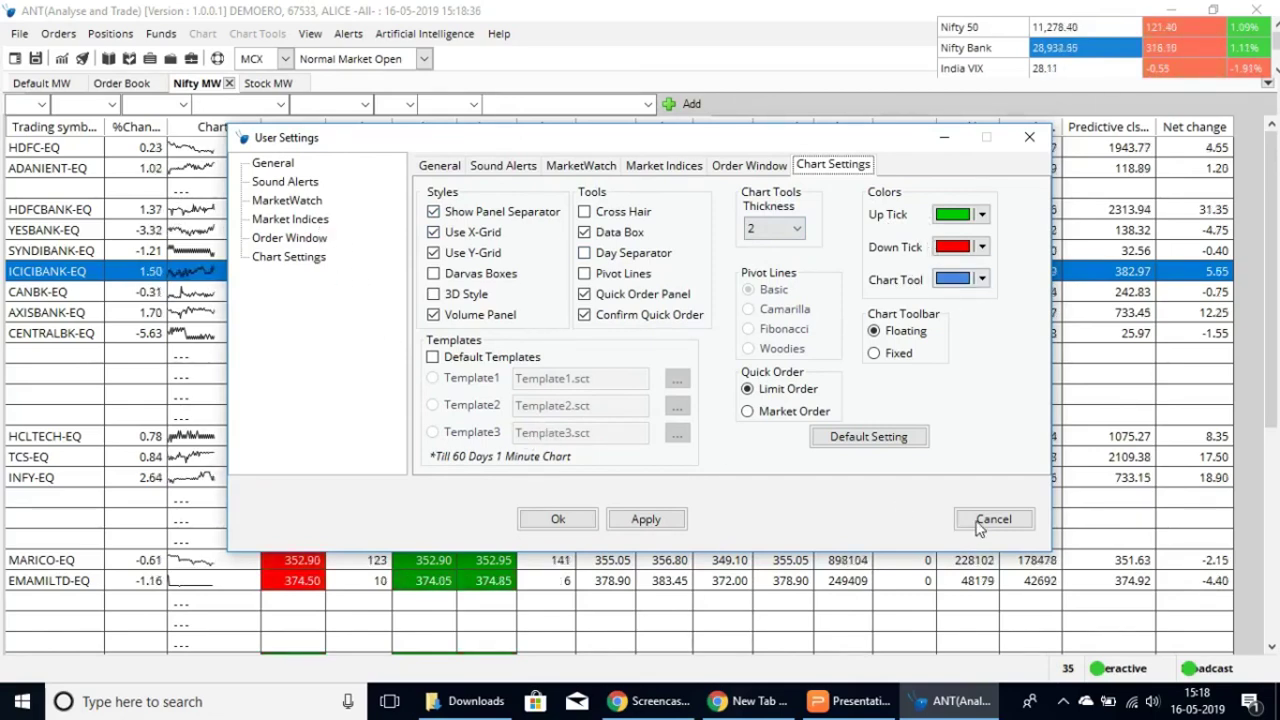
Confirm the Chart Settings with Ok, closing User Settings
click(550, 524)
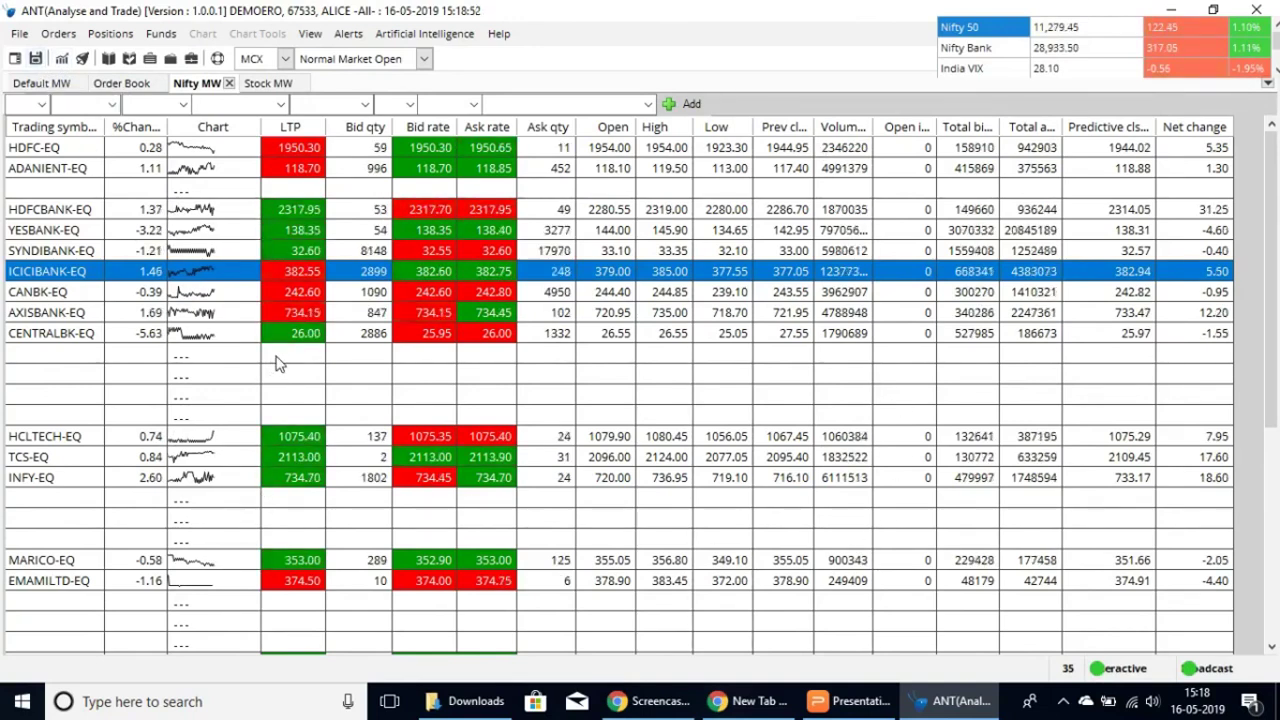
Begin a new chart, then dismiss its periodicity settings without charting
click(36, 60)
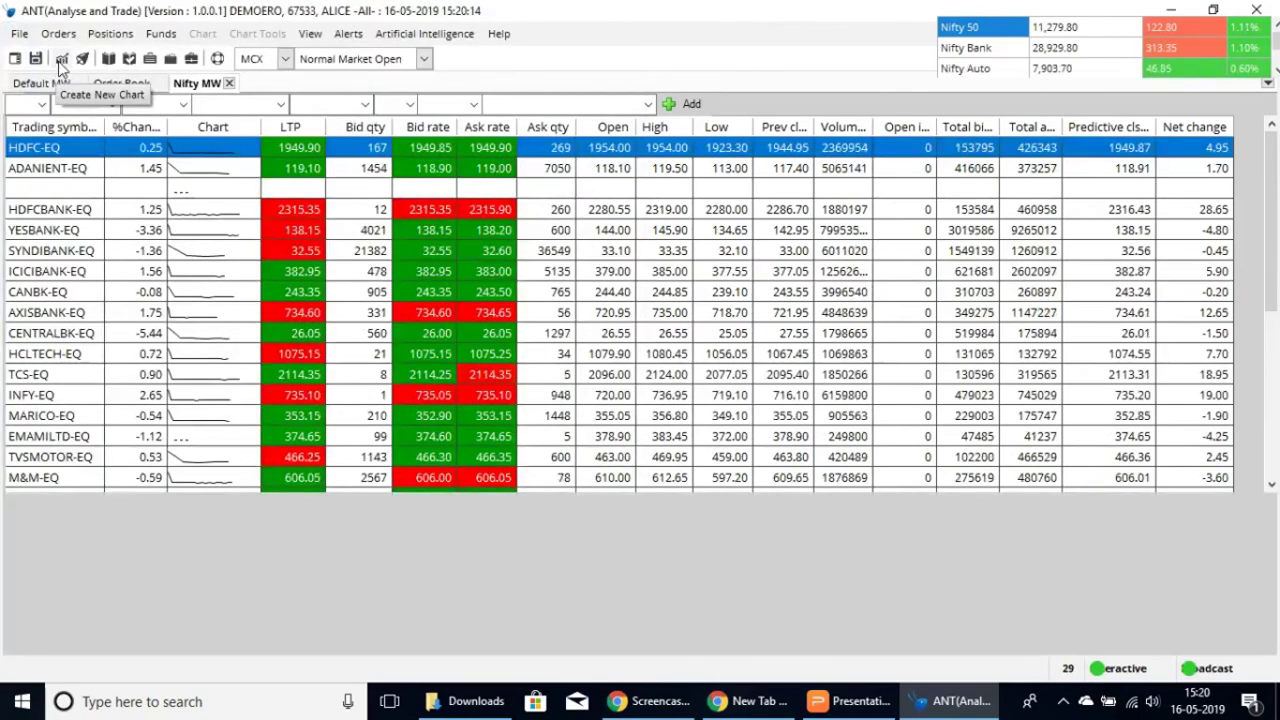
click(68, 196)
click(61, 58)
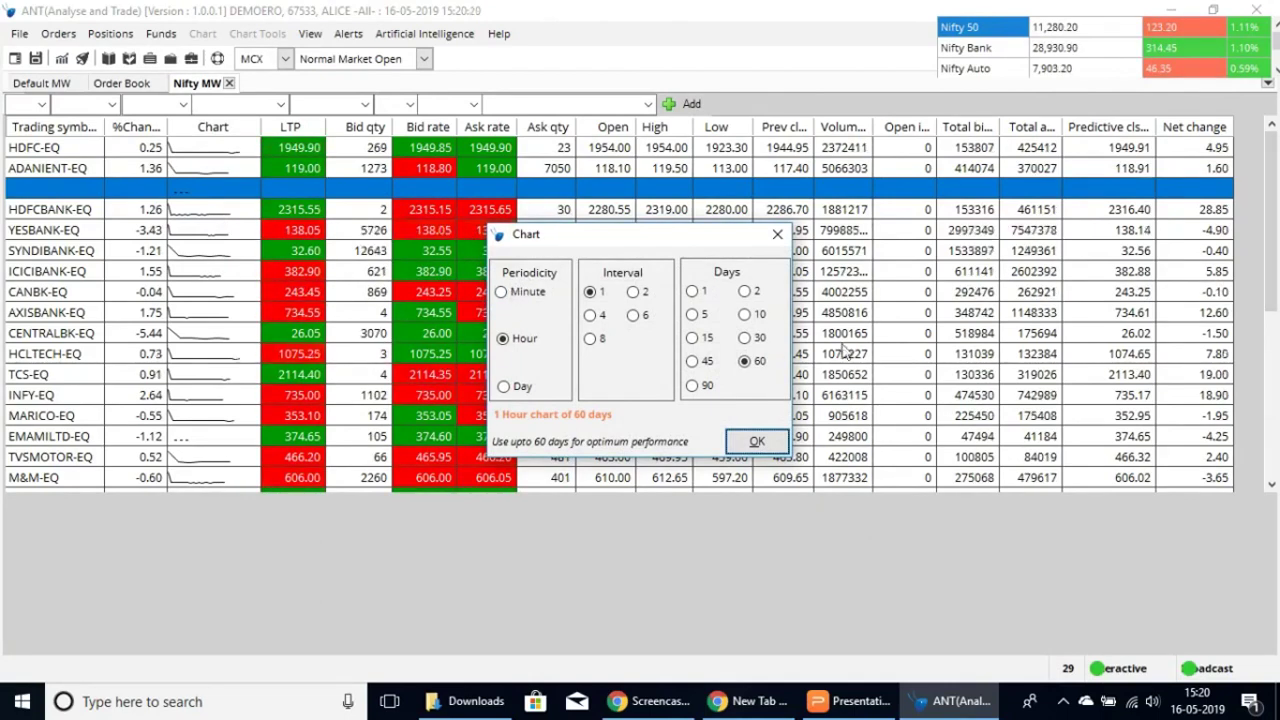
key(Escape)
Chart HDFCBANK-EQ at 1 Hour interval covering 60 days
click(64, 211)
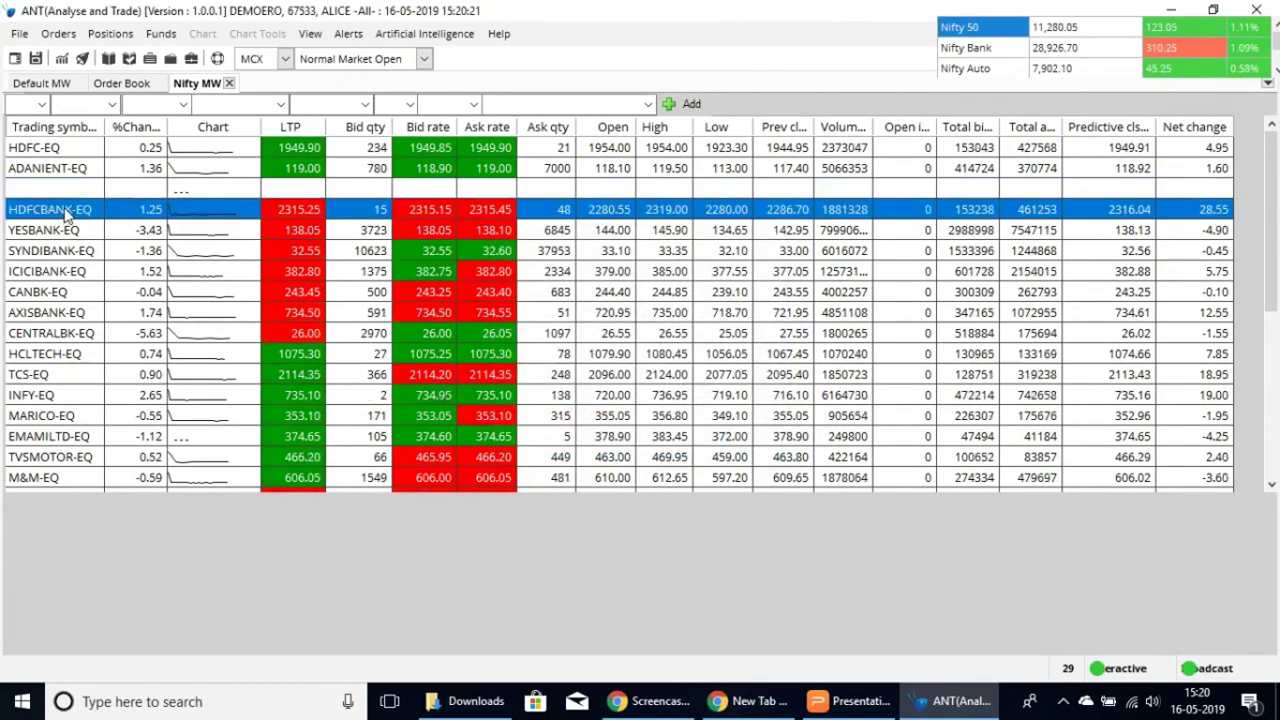
click(64, 62)
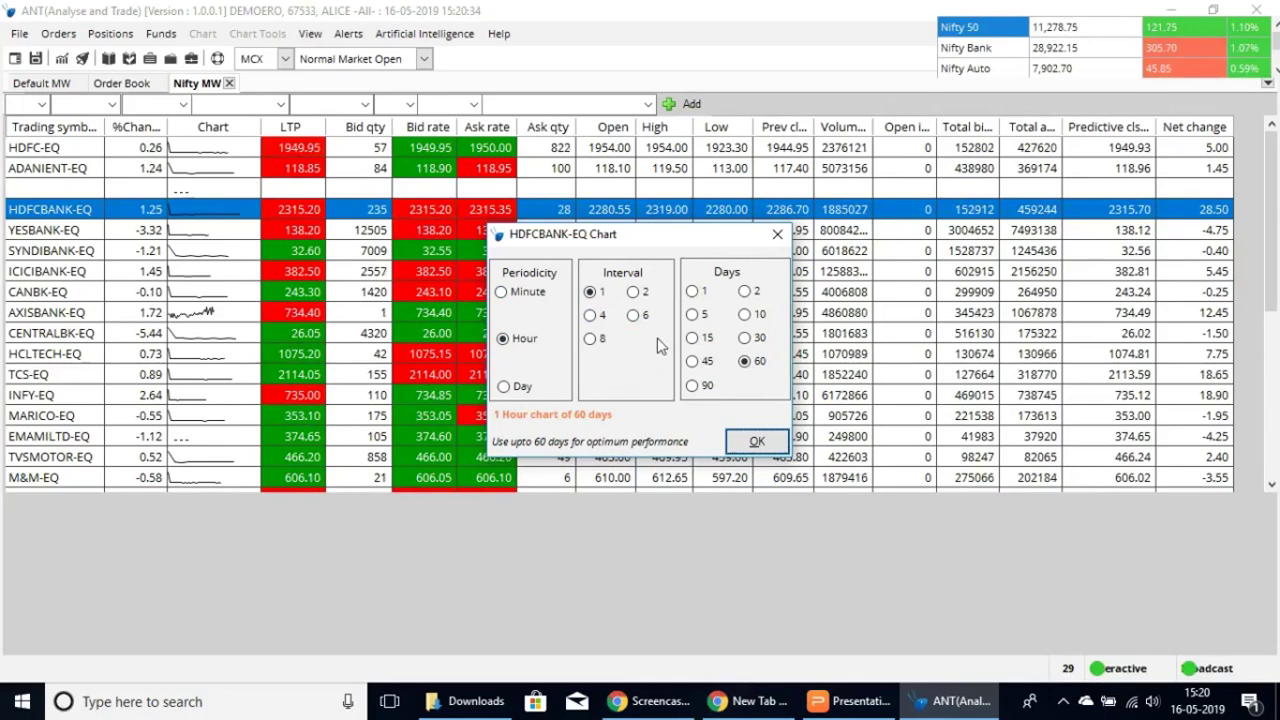
click(758, 440)
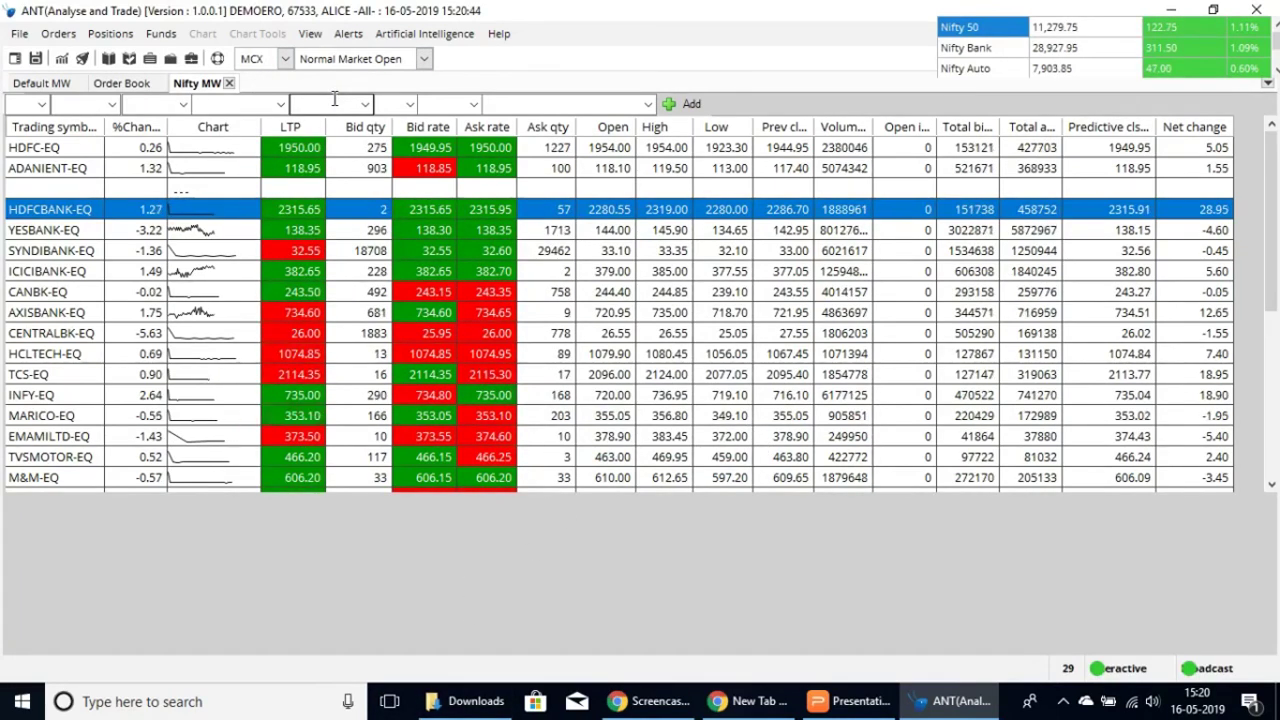
key(F7)
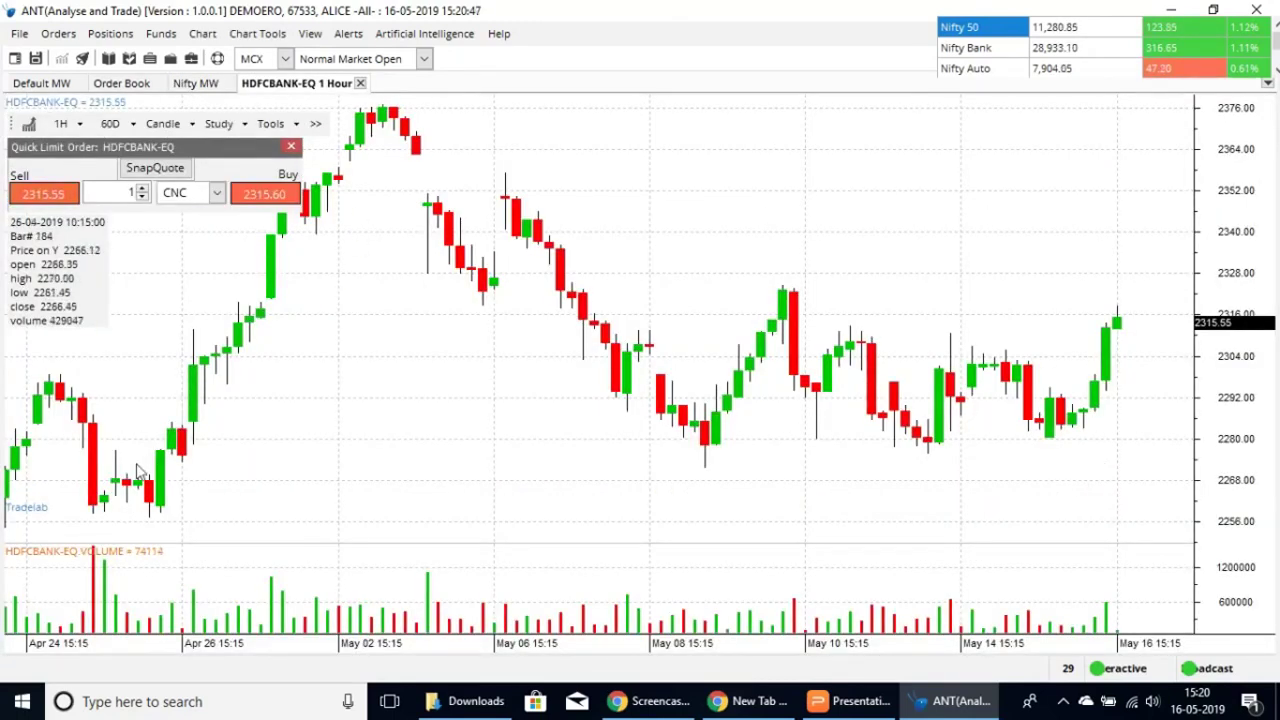
click(76, 126)
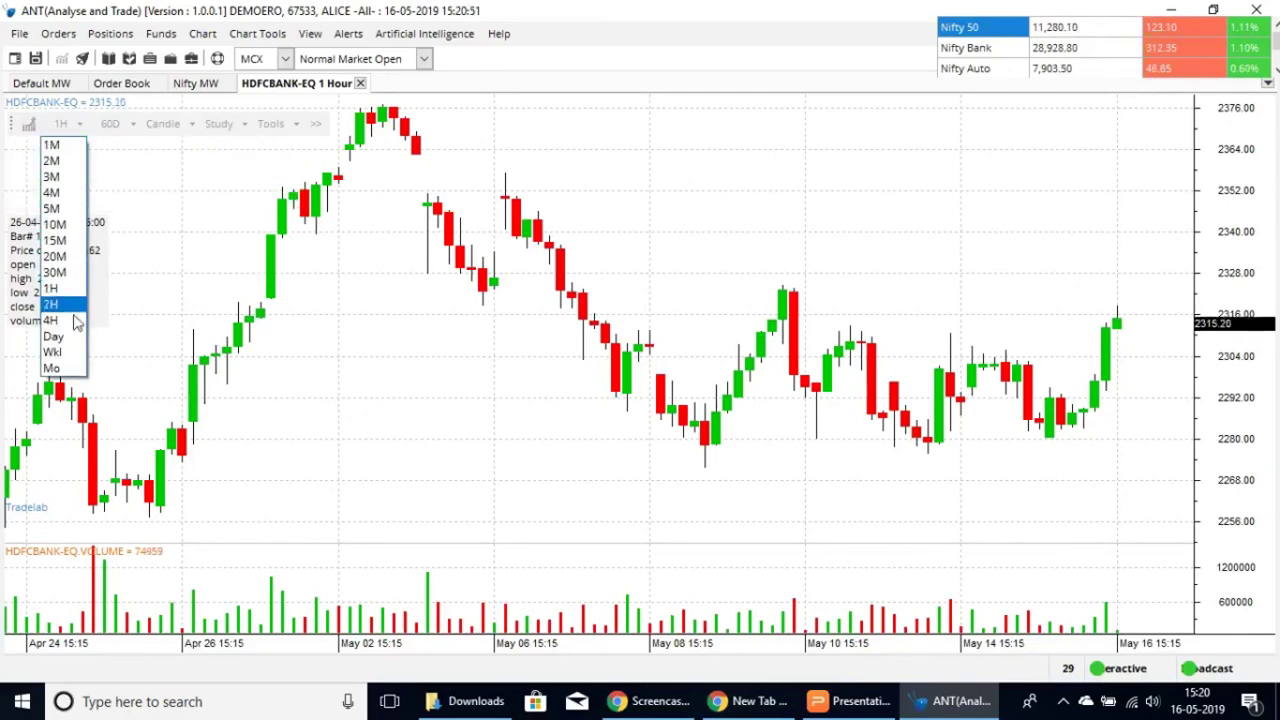
Leave the chart at 1H, 60D and Candle, and bring up the Study list
click(76, 126)
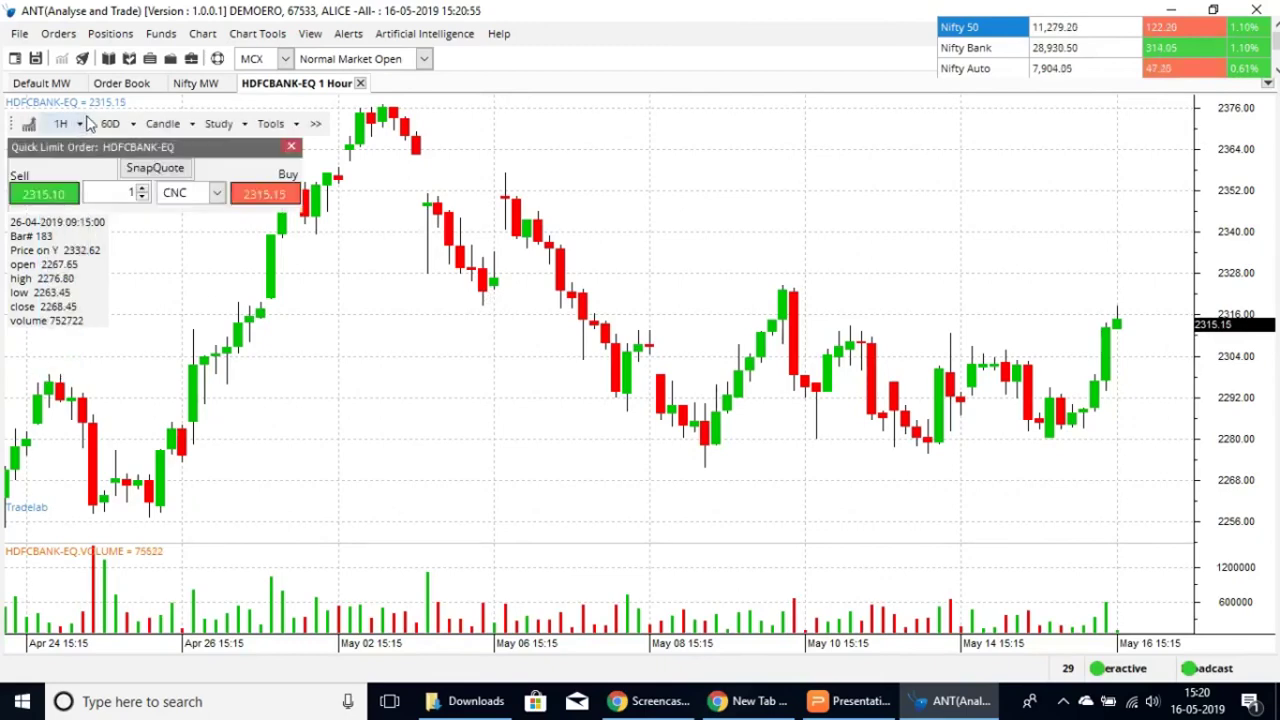
click(111, 126)
click(112, 126)
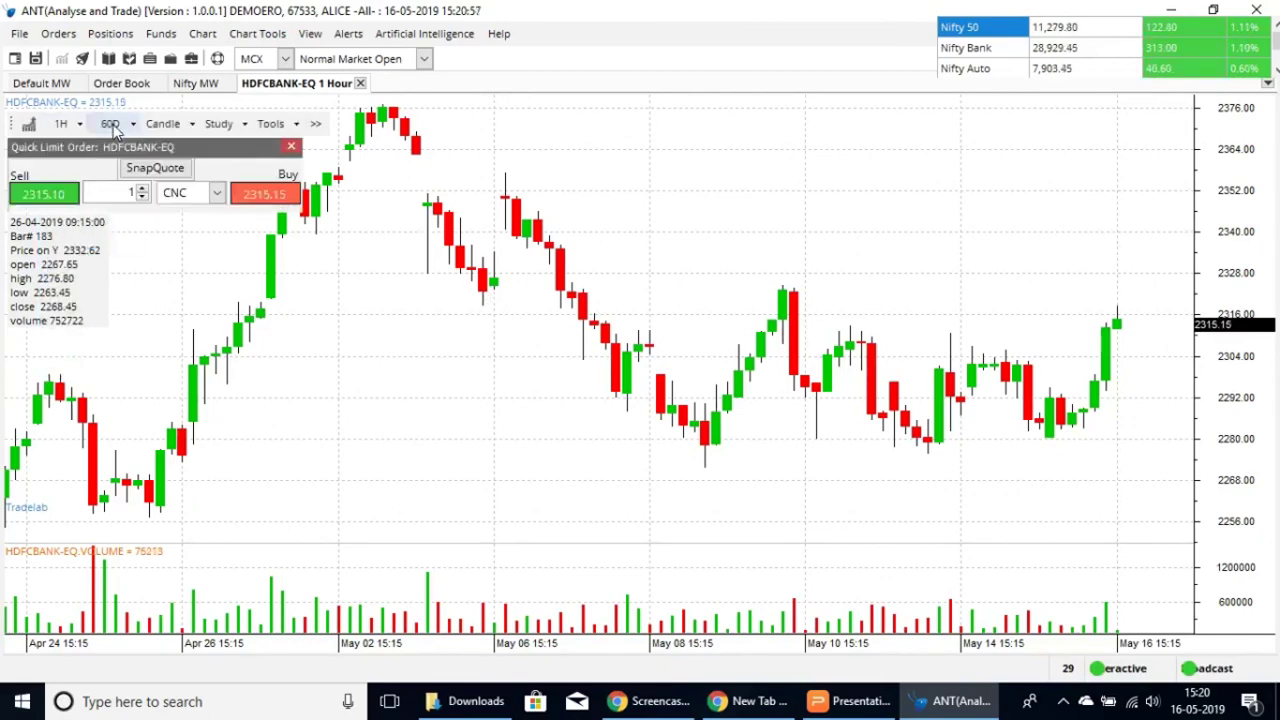
click(112, 127)
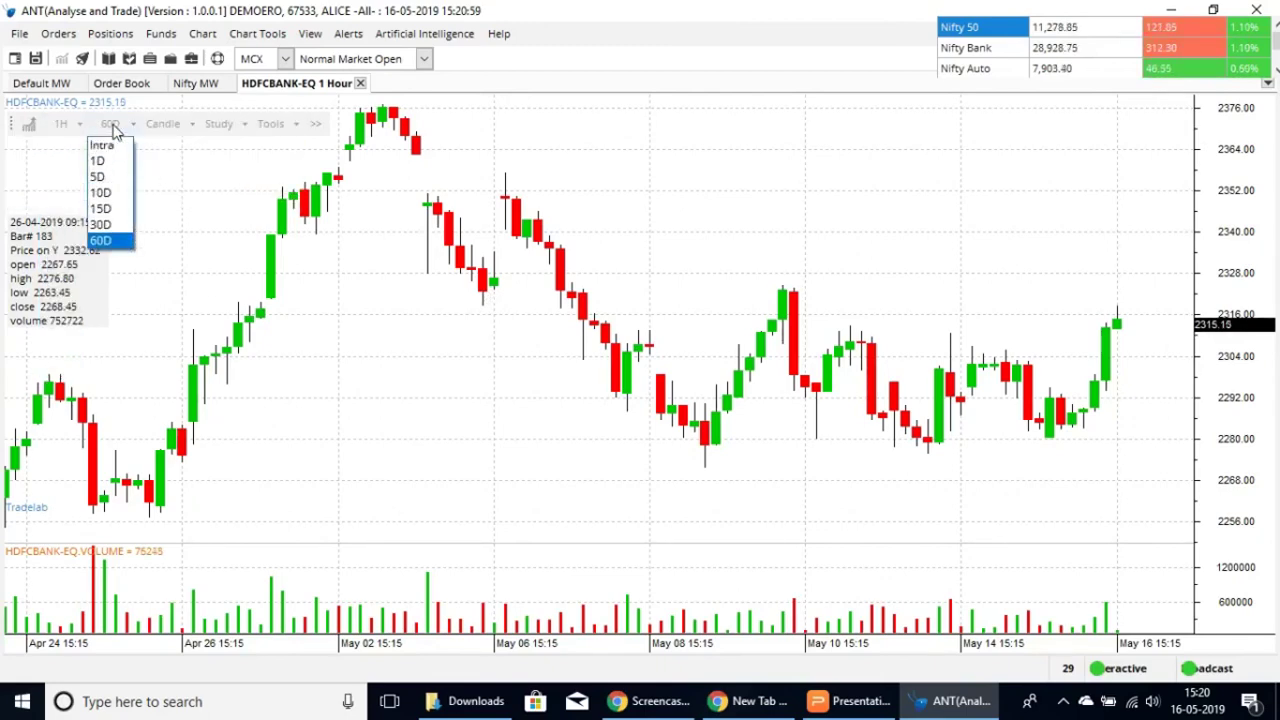
click(134, 128)
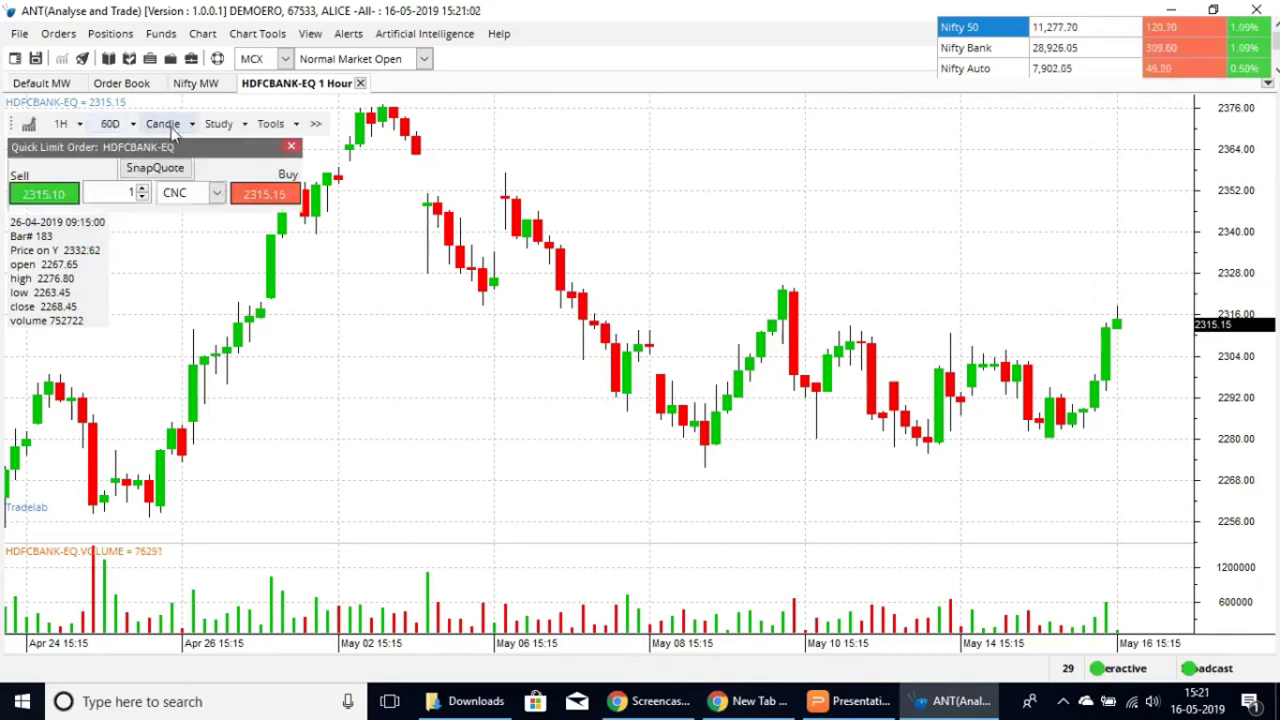
click(166, 126)
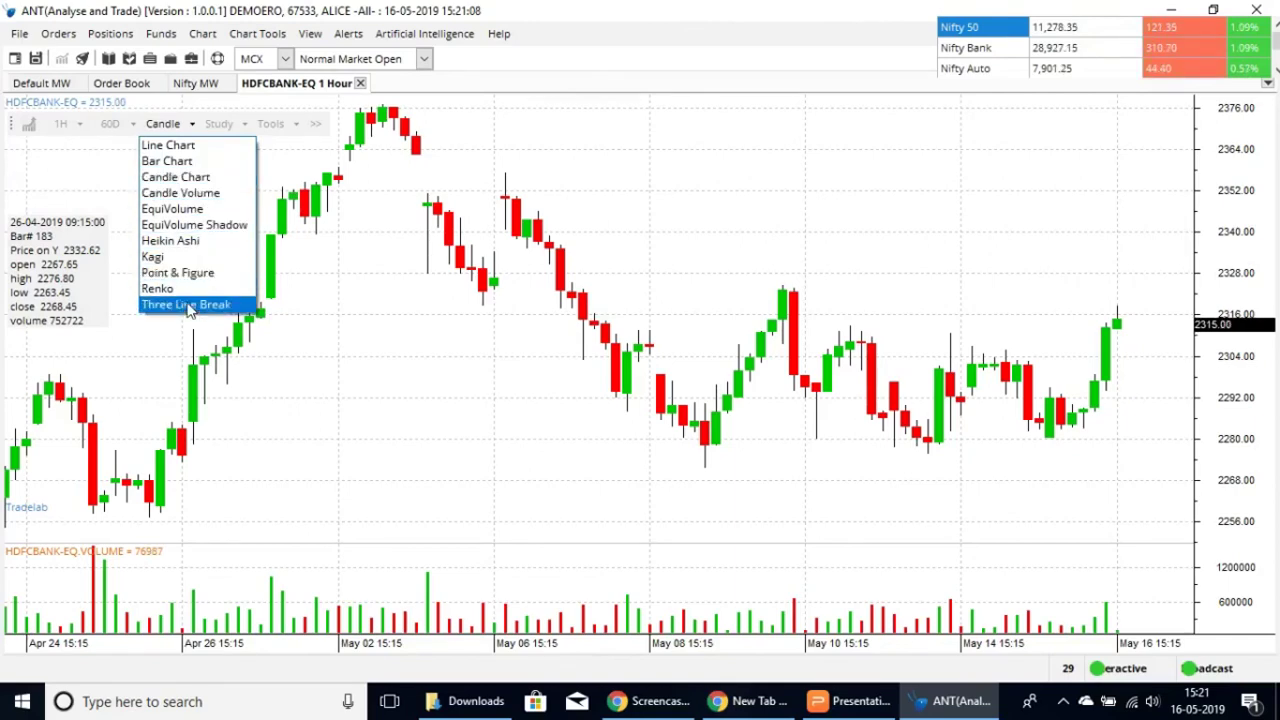
click(191, 125)
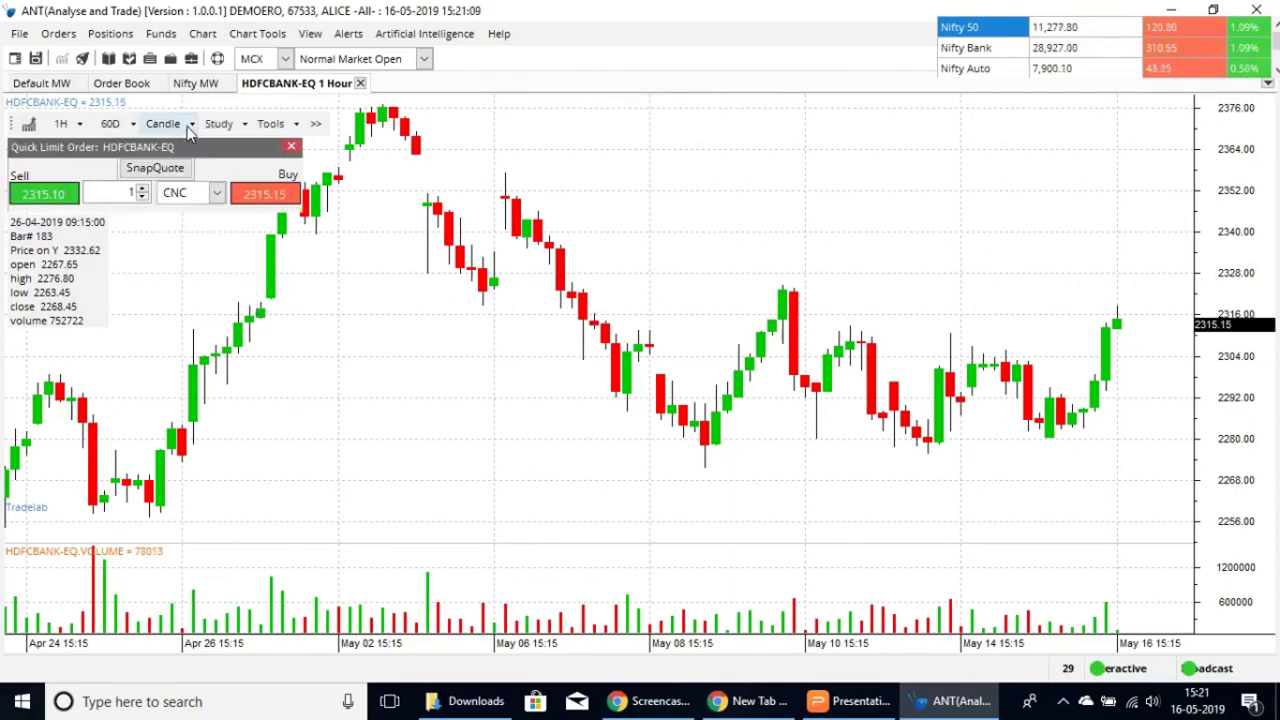
click(231, 127)
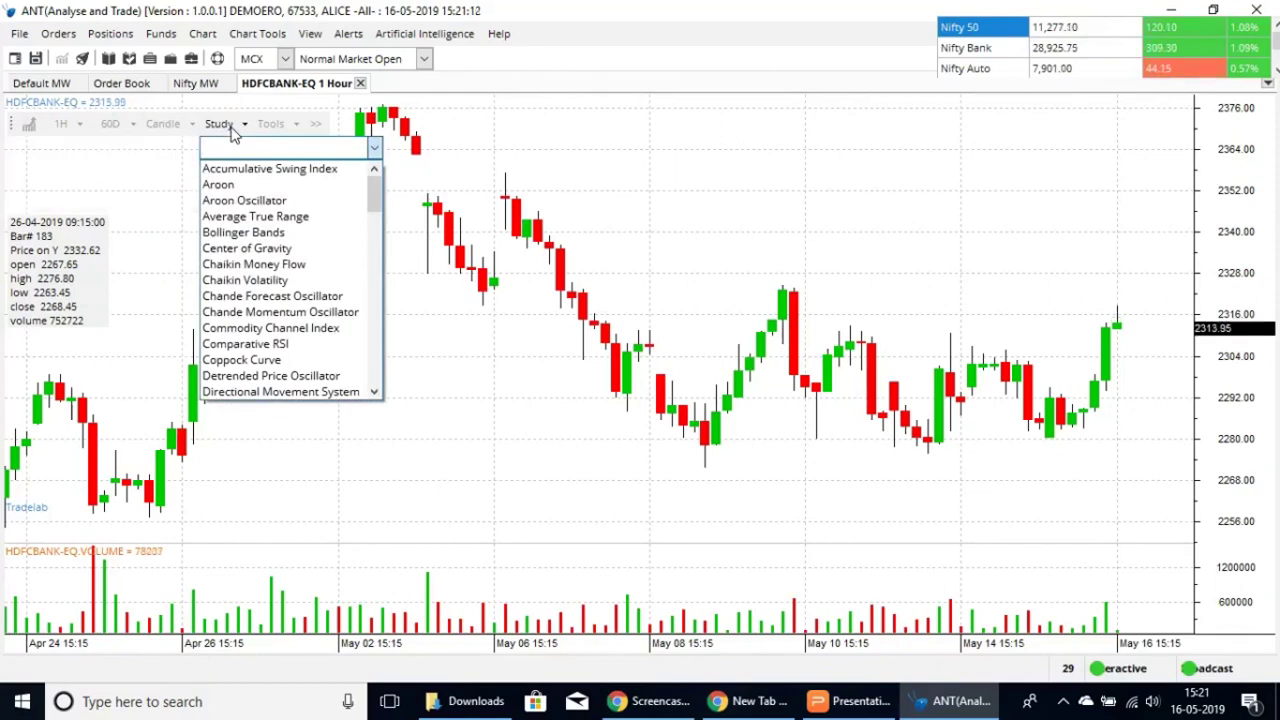
Add MACD with default Long 26, Short 13, Signal 9 exponential settings to the HDFCBANK-EQ chart
scroll(278, 215, down, 12)
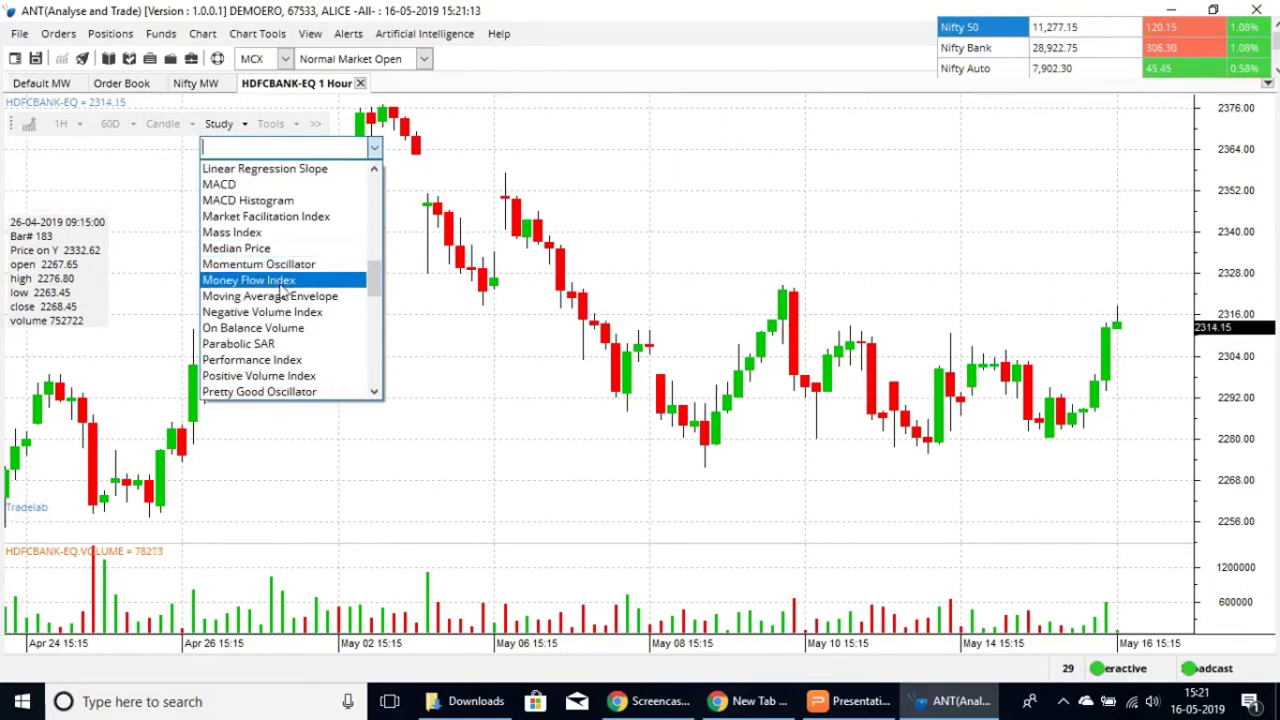
scroll(280, 282, up, 7)
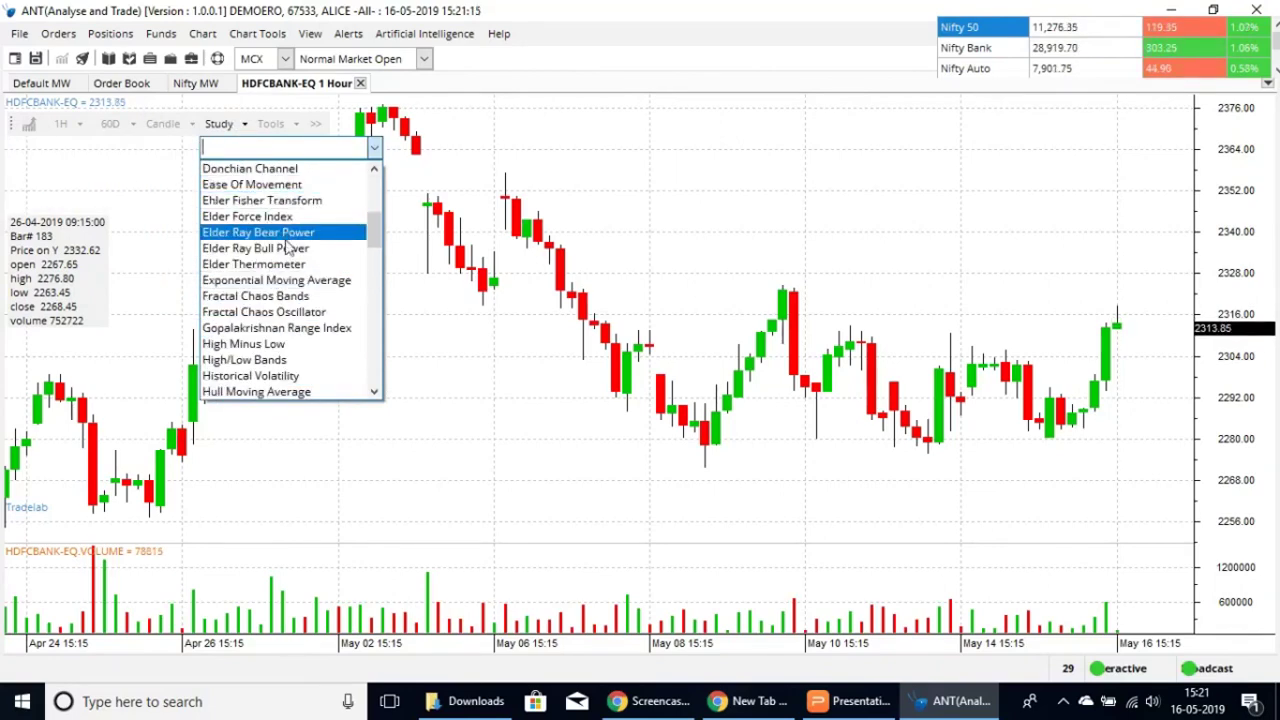
scroll(287, 290, up, 5)
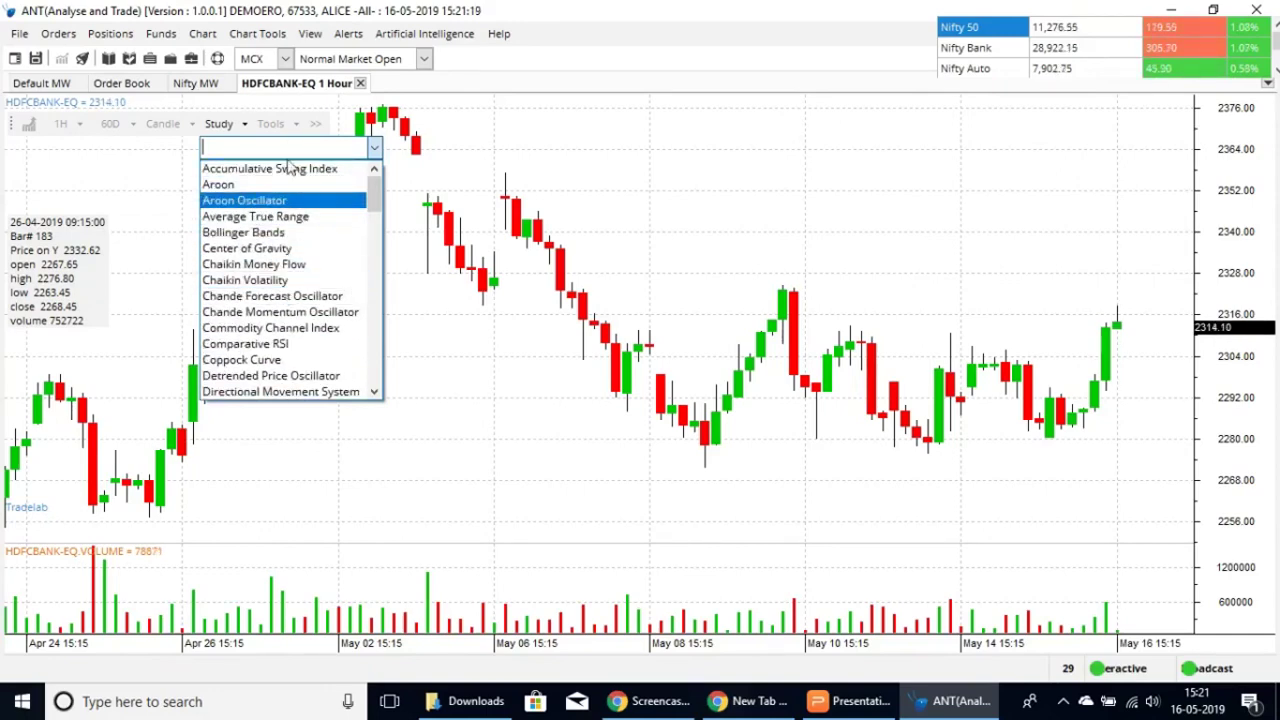
click(242, 123)
click(242, 123)
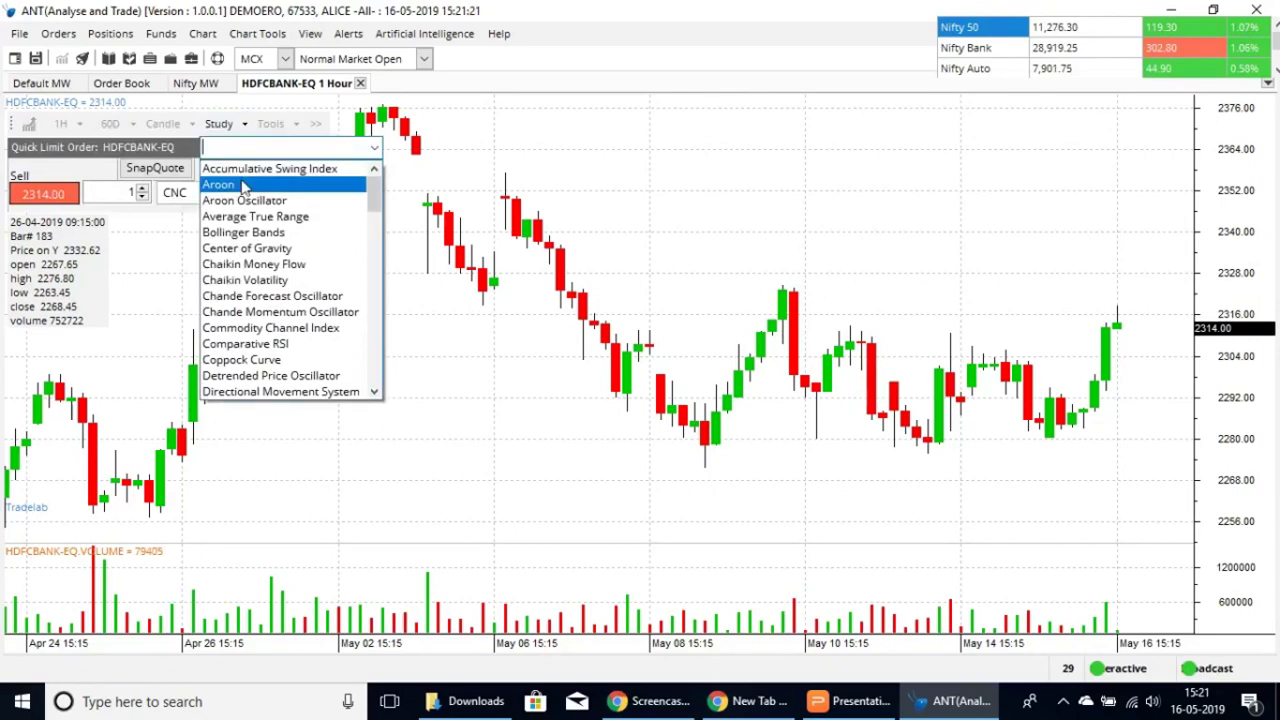
scroll(240, 222, down, 8)
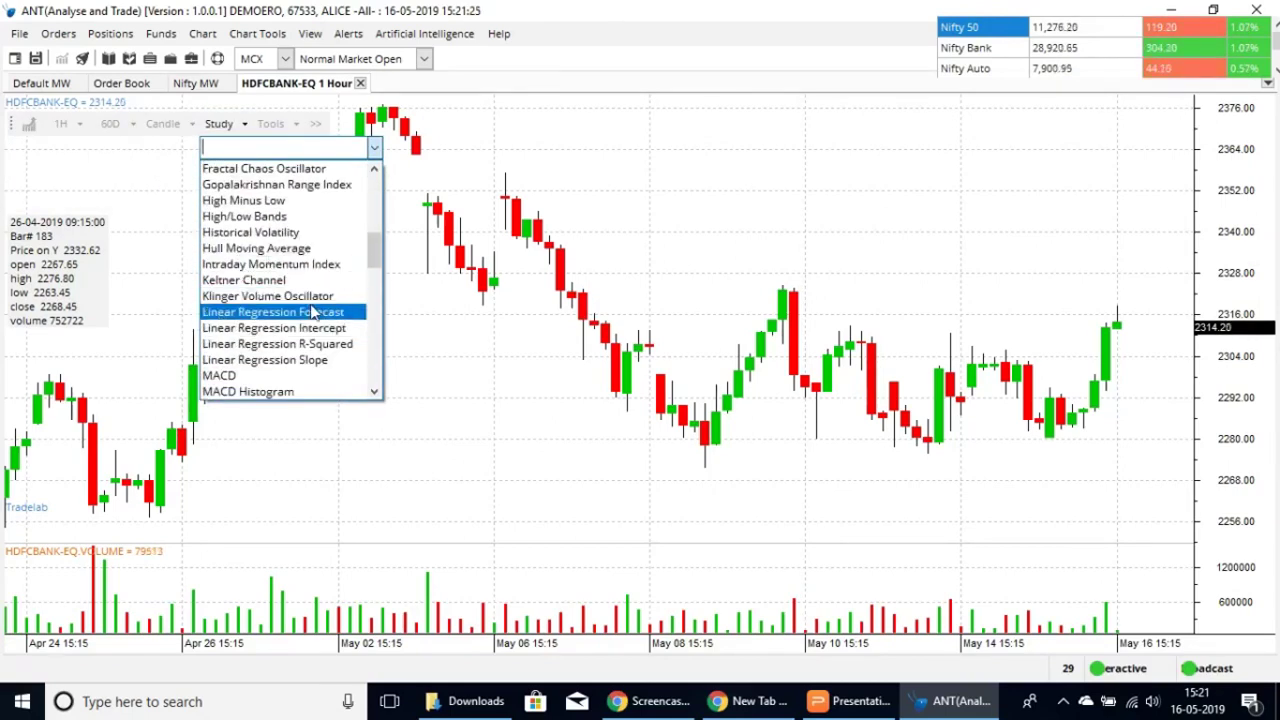
scroll(303, 327, down, 3)
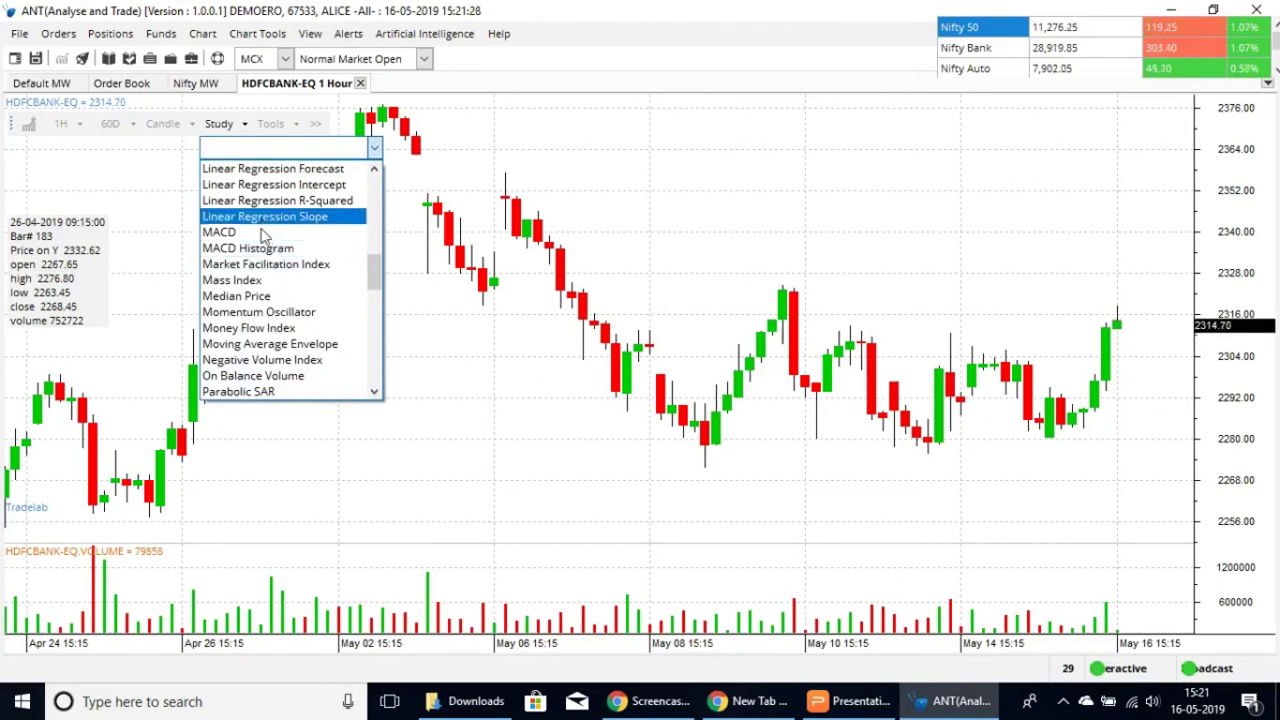
click(261, 236)
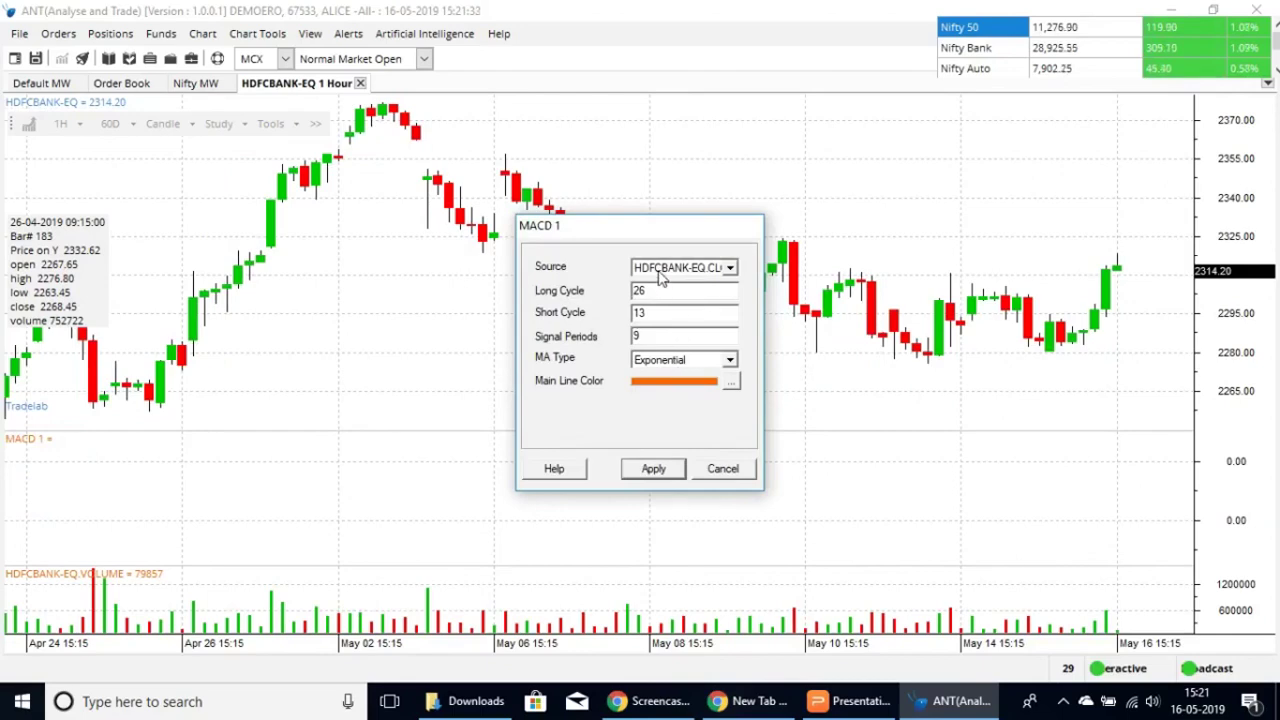
click(654, 470)
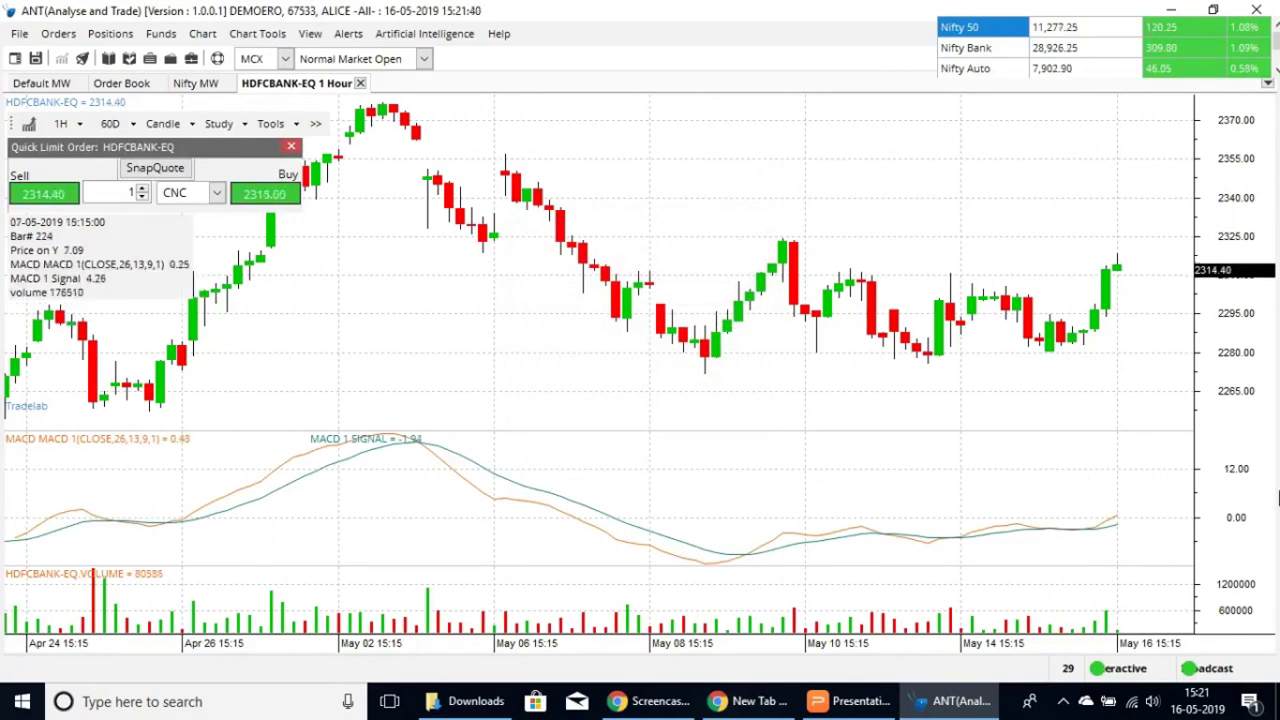
Browse the chart drawing tools without picking one, then return to the Nifty MW watch
click(272, 124)
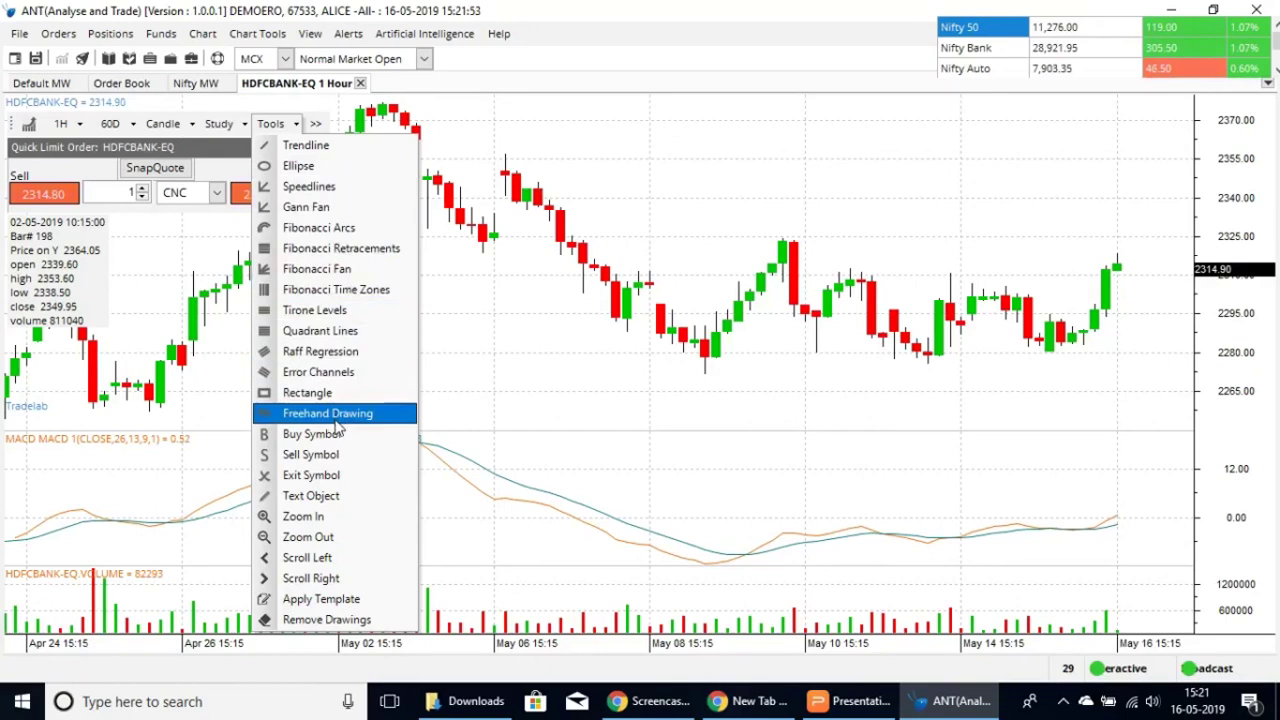
click(296, 125)
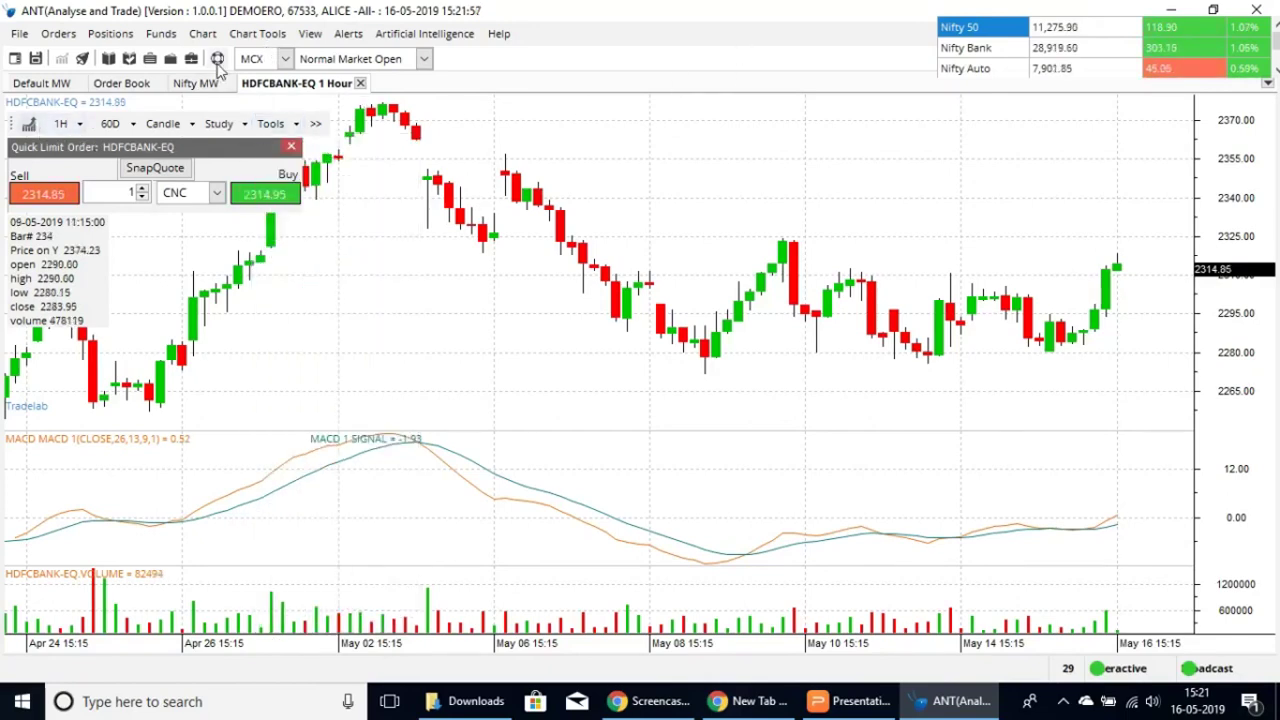
click(196, 84)
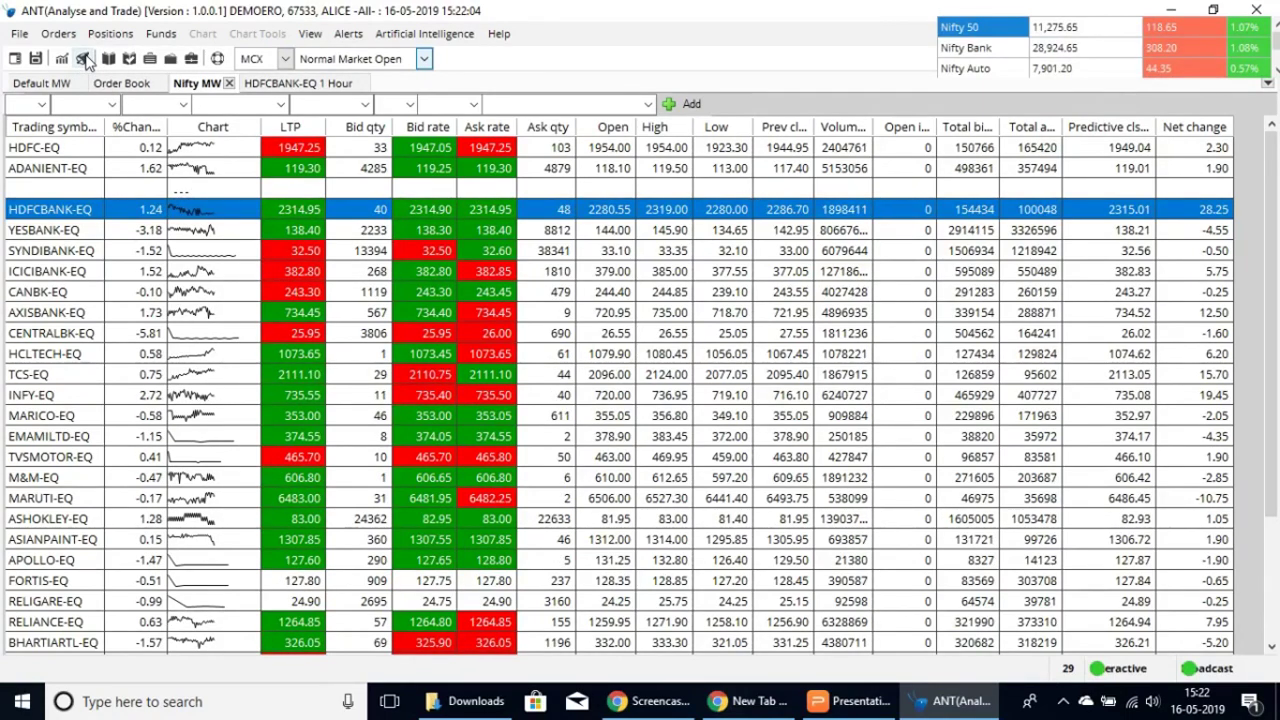
Enable alerting on a new alert from a saved profile, then bring up the Order Book
click(83, 59)
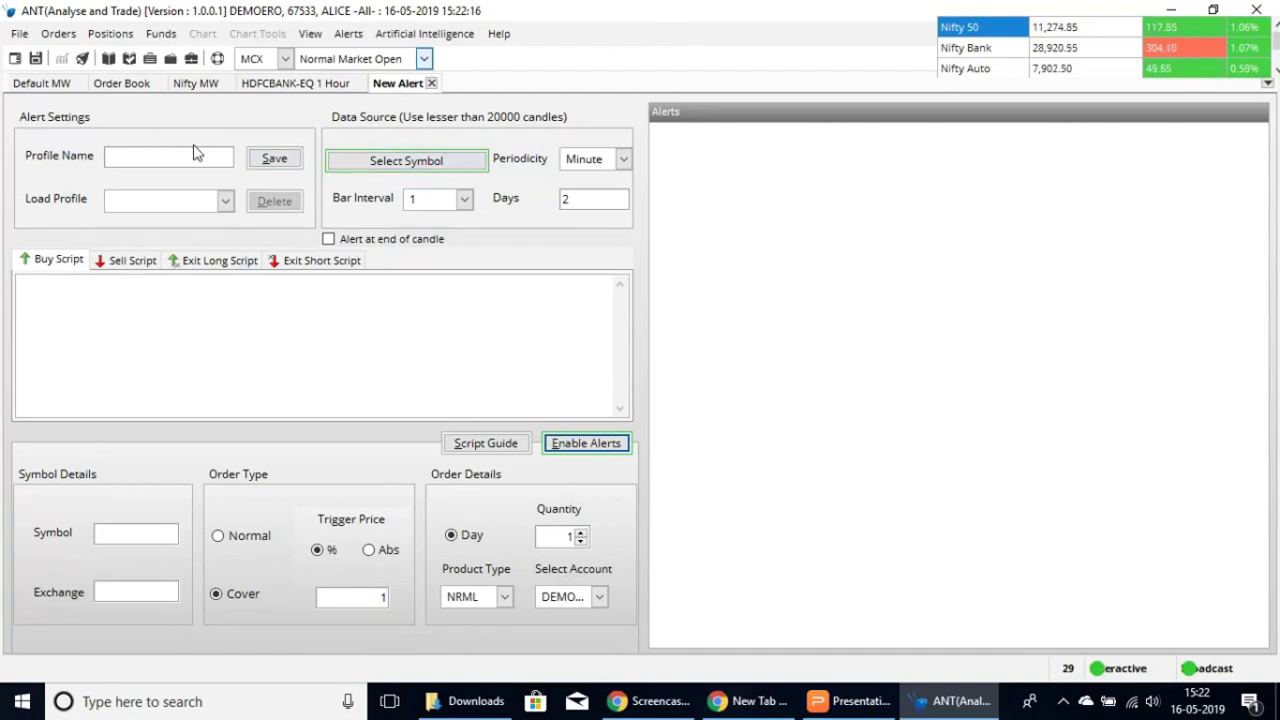
click(197, 195)
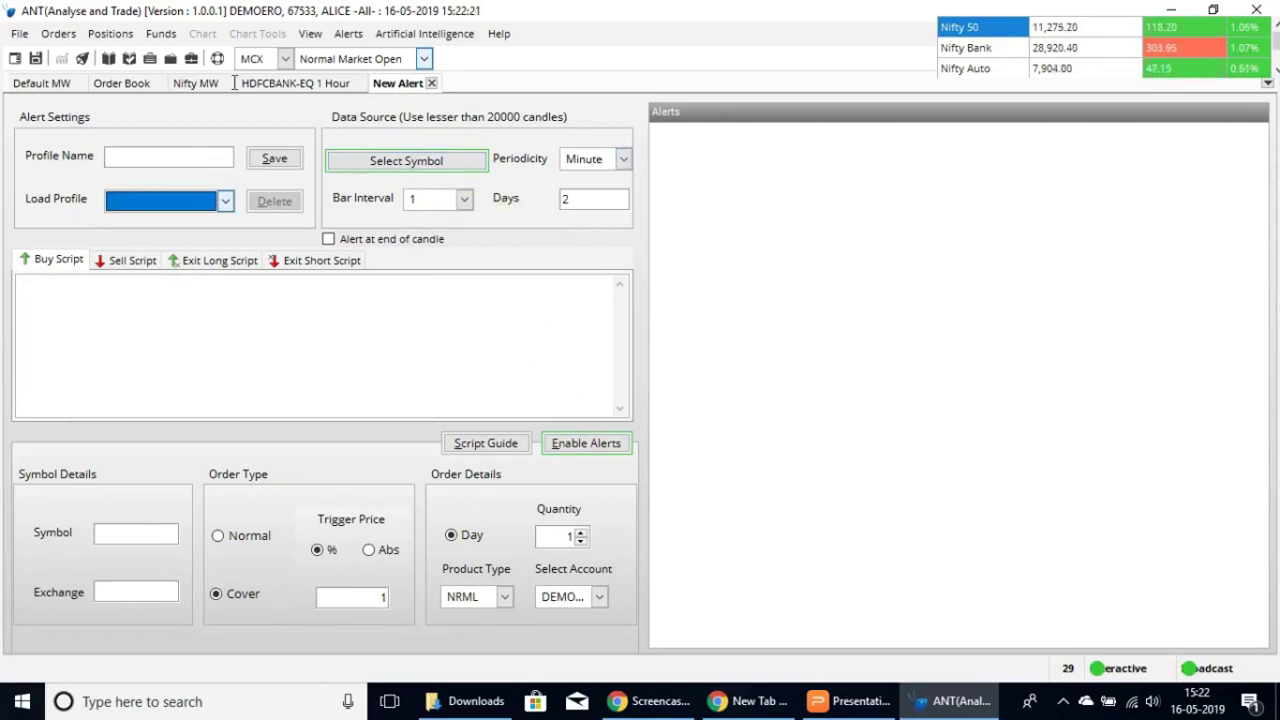
click(583, 443)
click(110, 62)
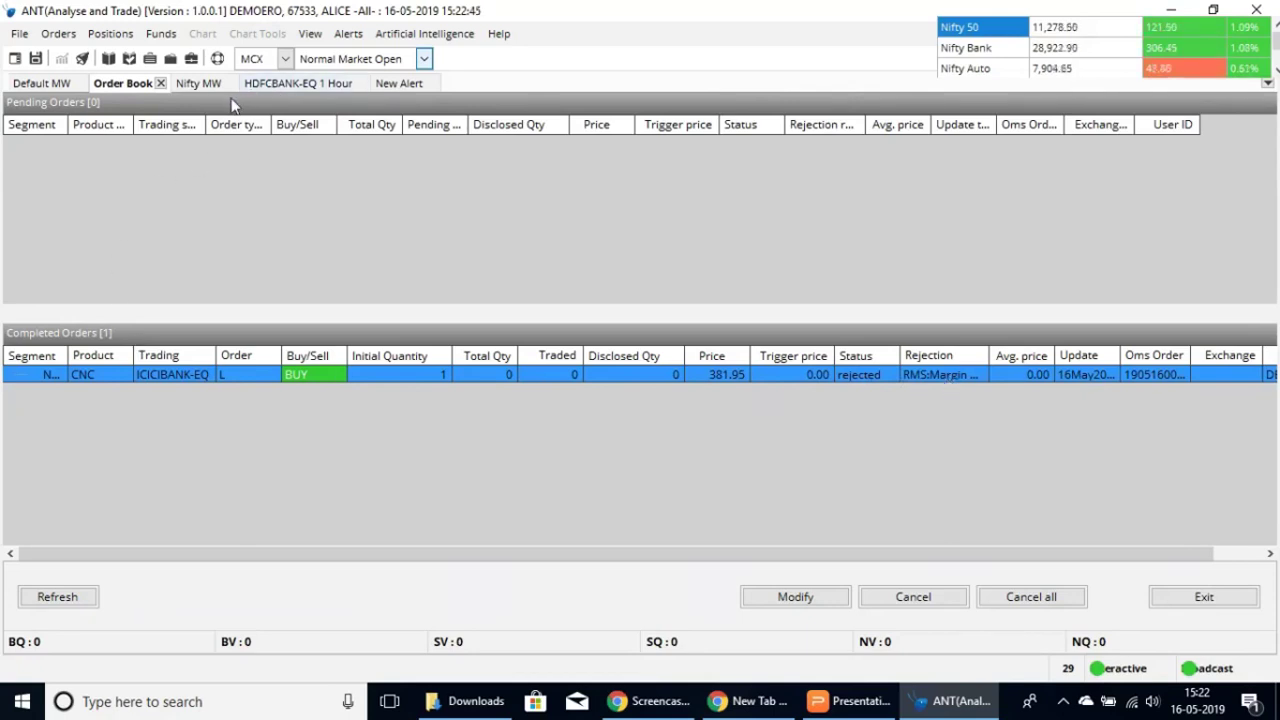
Open Trade Book, Admin Position, Cash Position and Stock Holding tabs, then return to Nifty MW
click(130, 58)
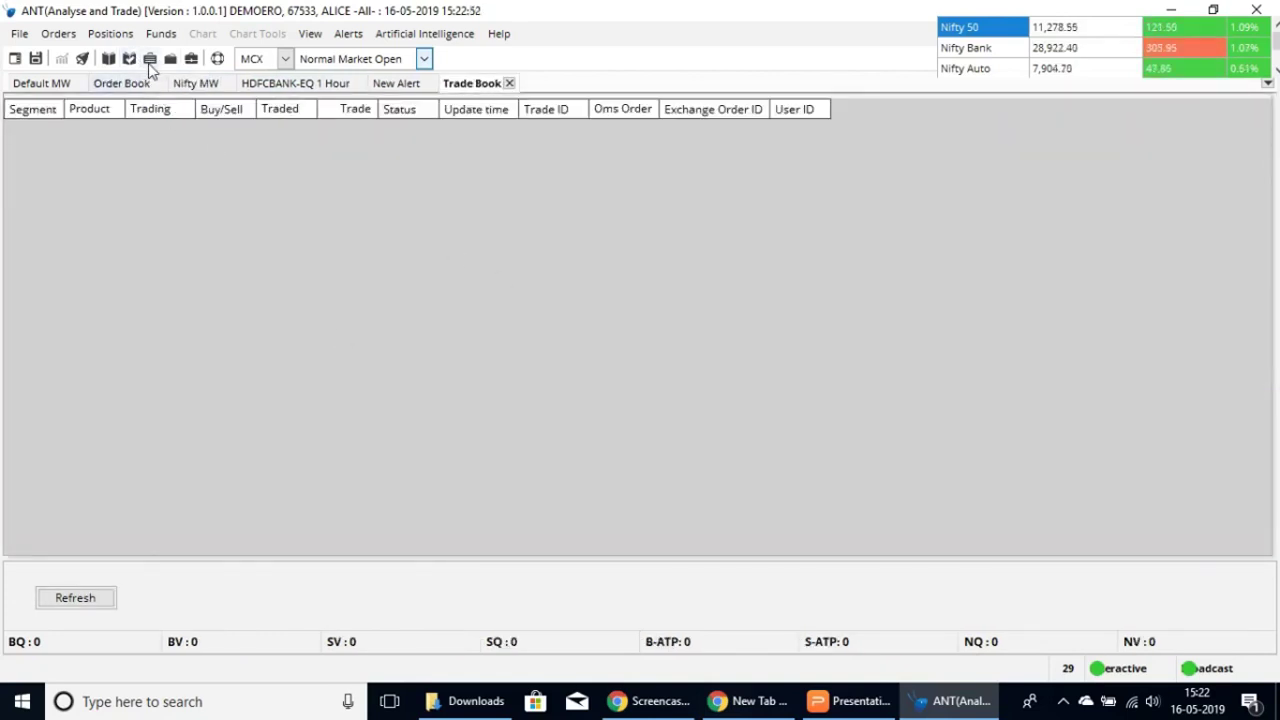
click(149, 59)
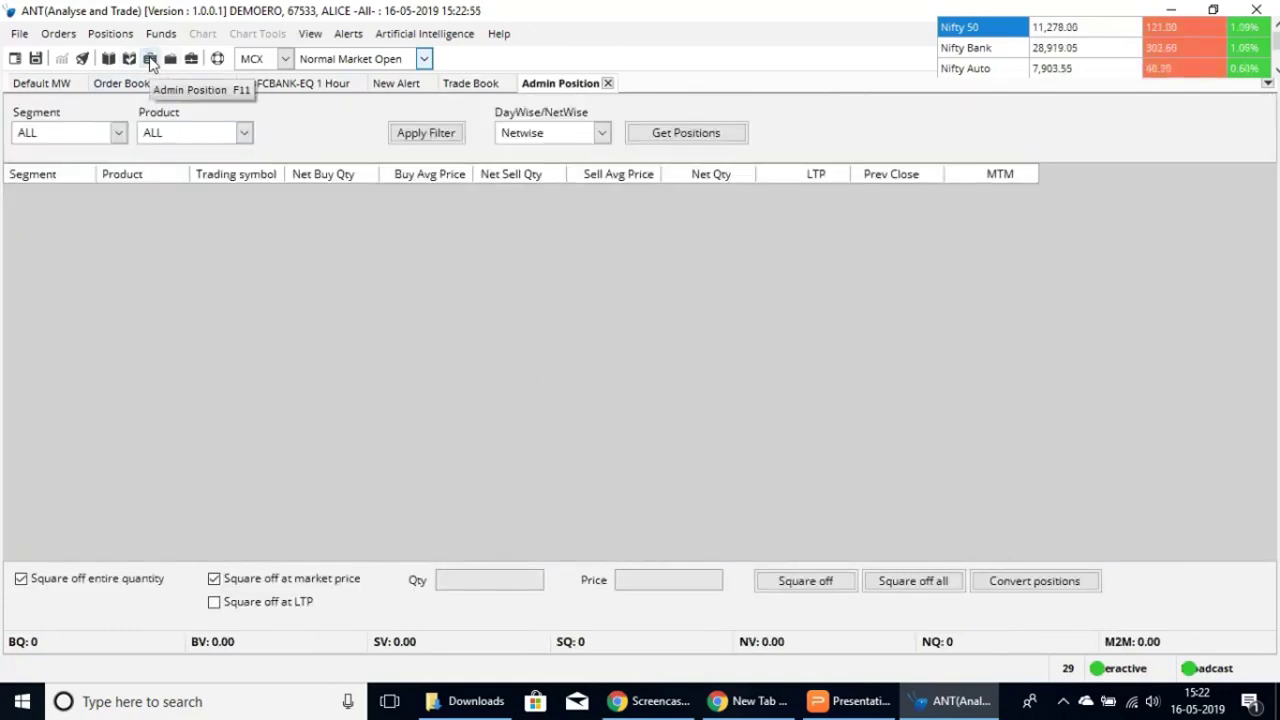
click(174, 66)
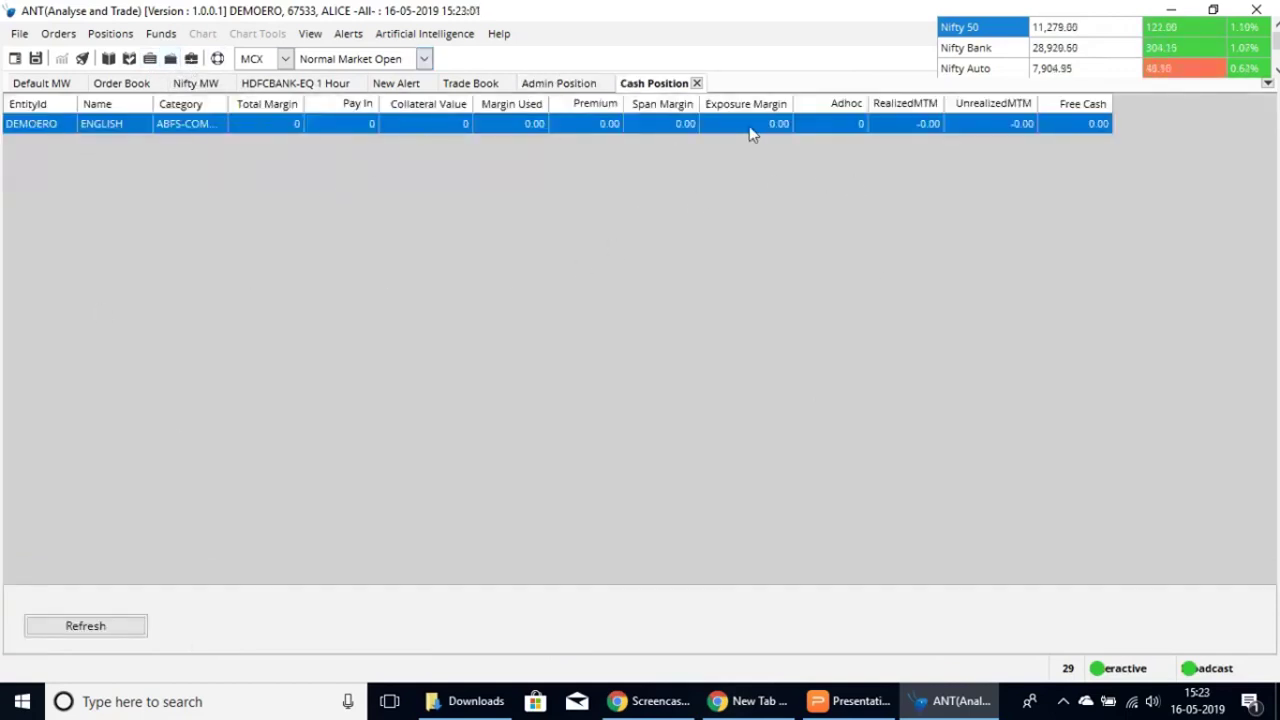
click(189, 65)
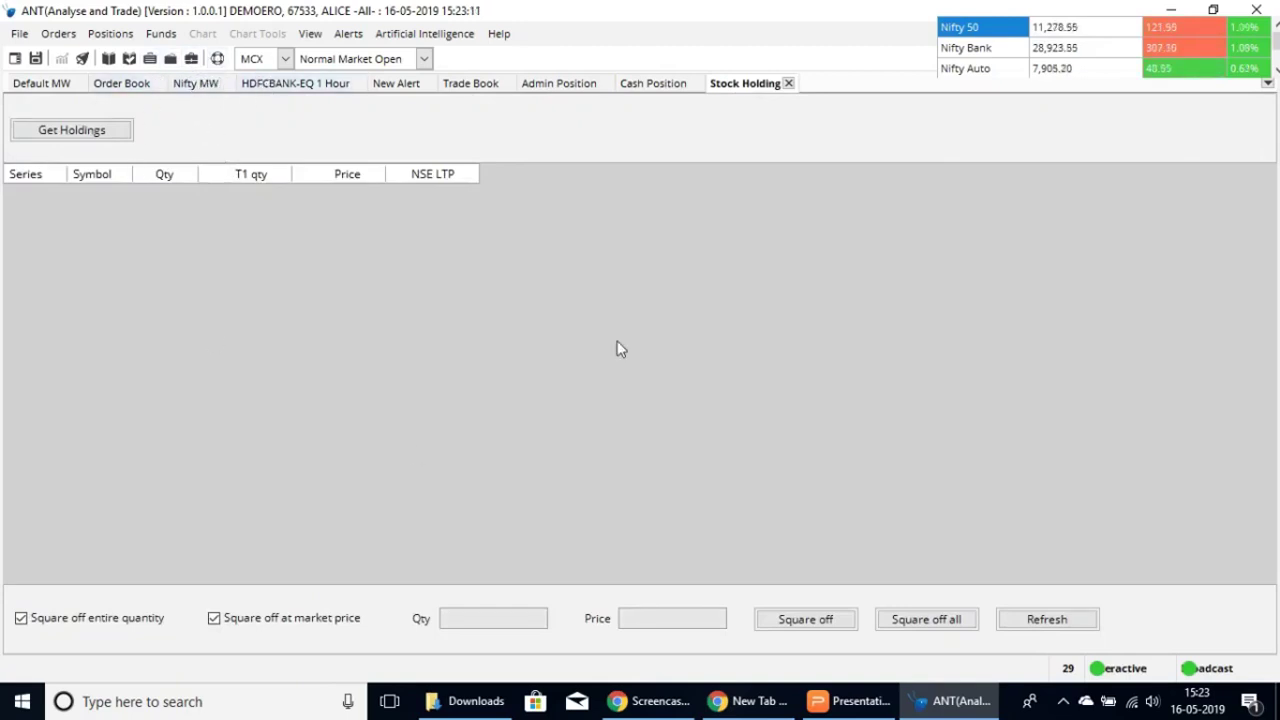
click(192, 84)
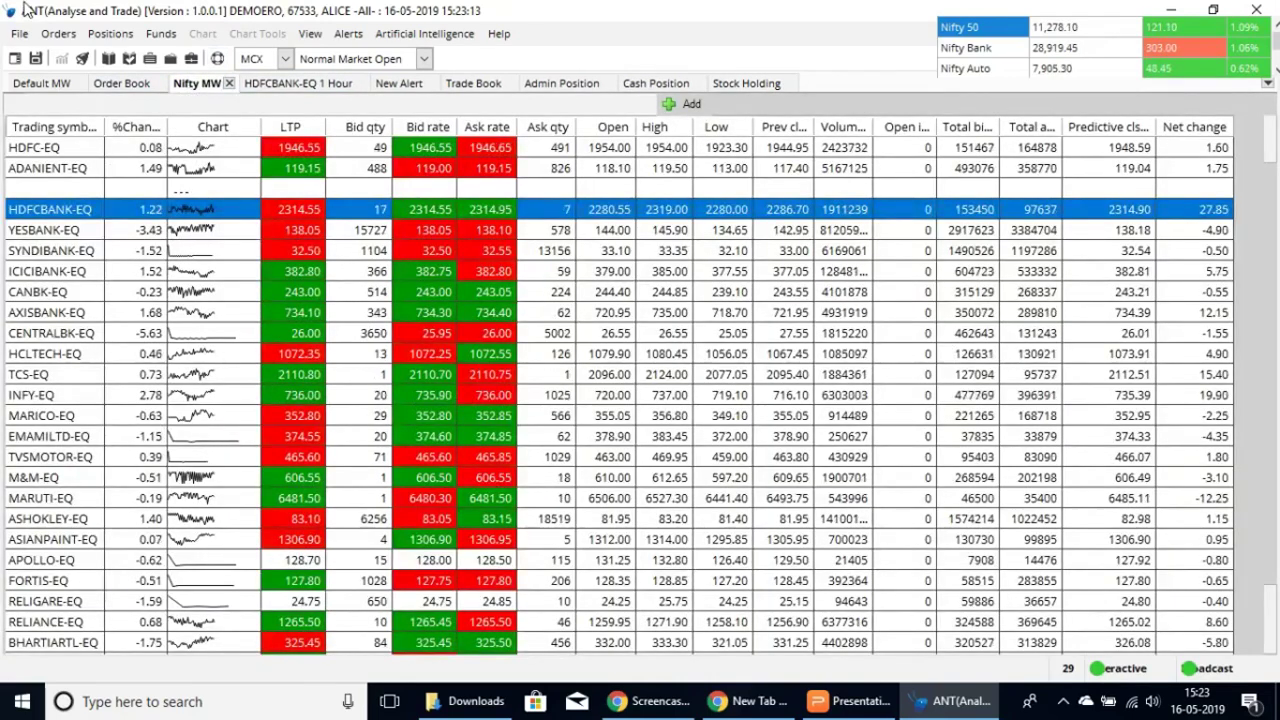
click(58, 34)
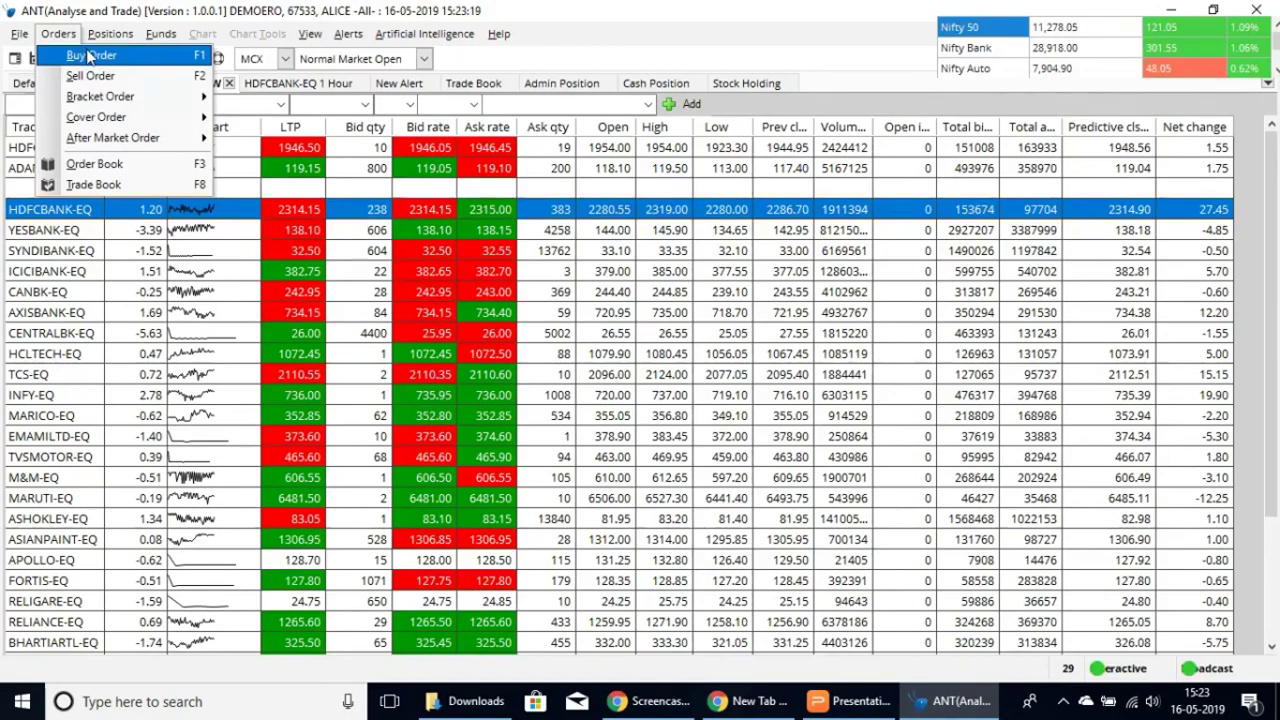
click(88, 56)
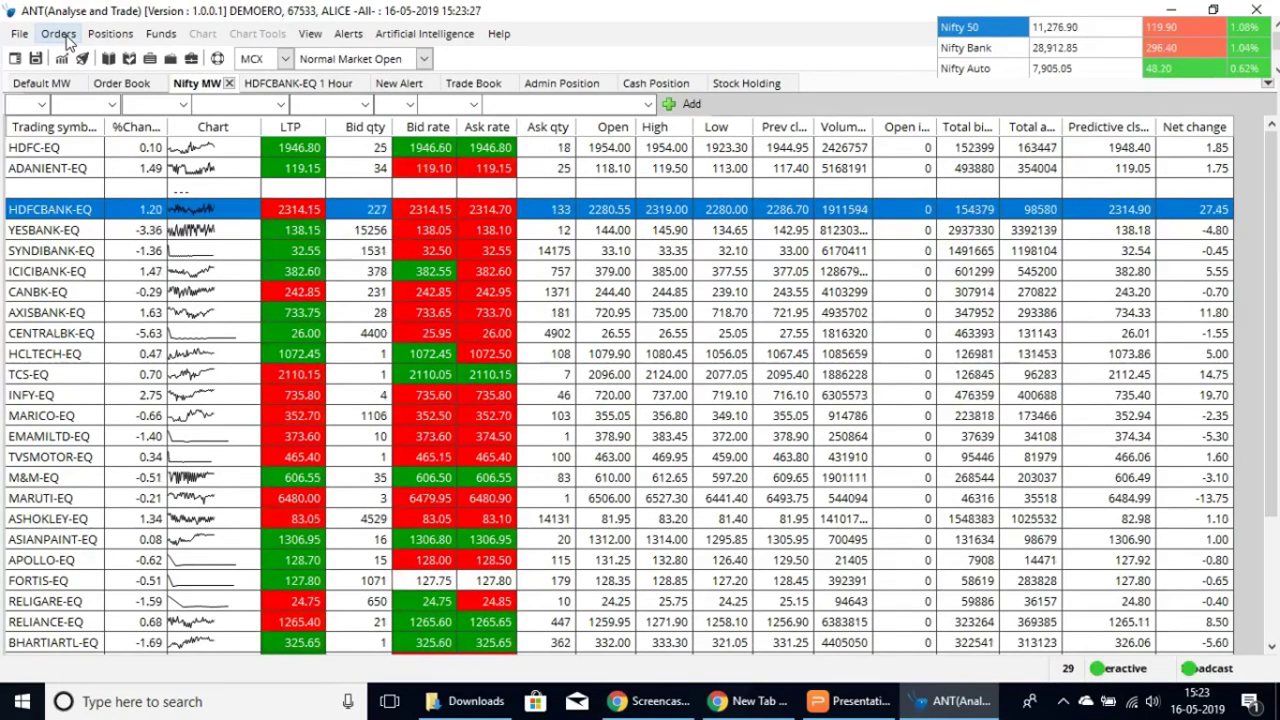
click(60, 233)
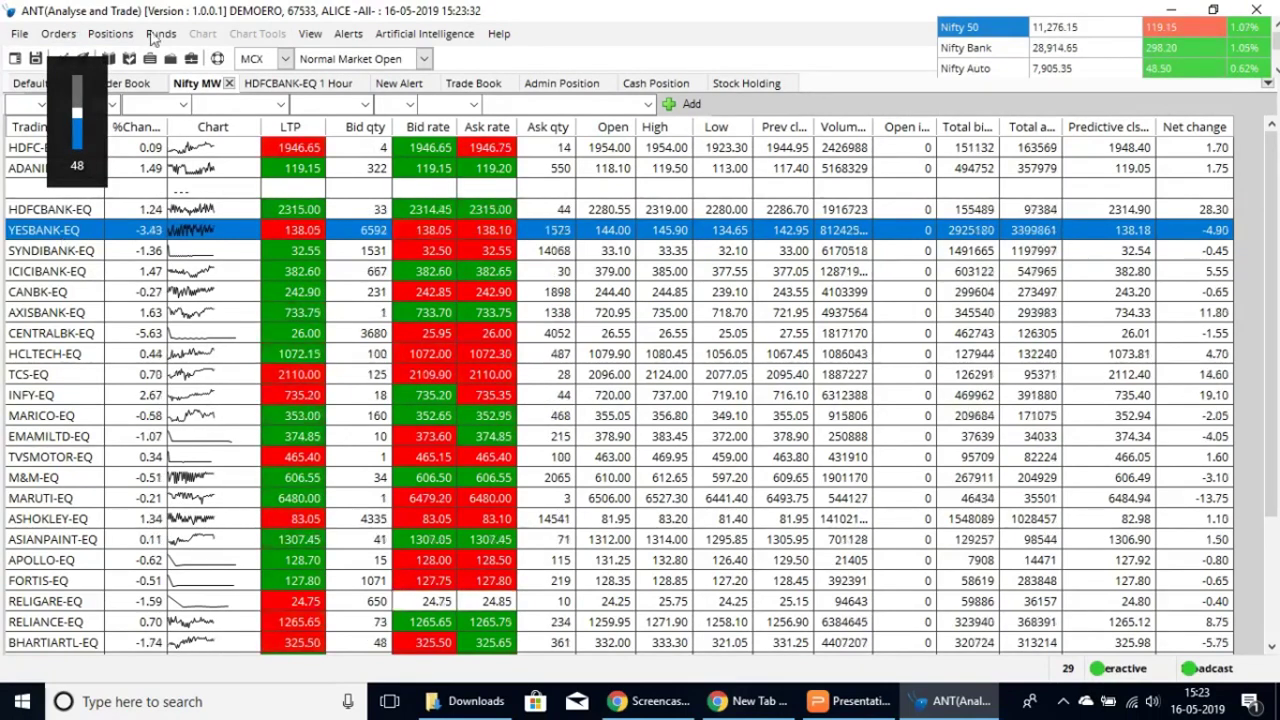
click(58, 33)
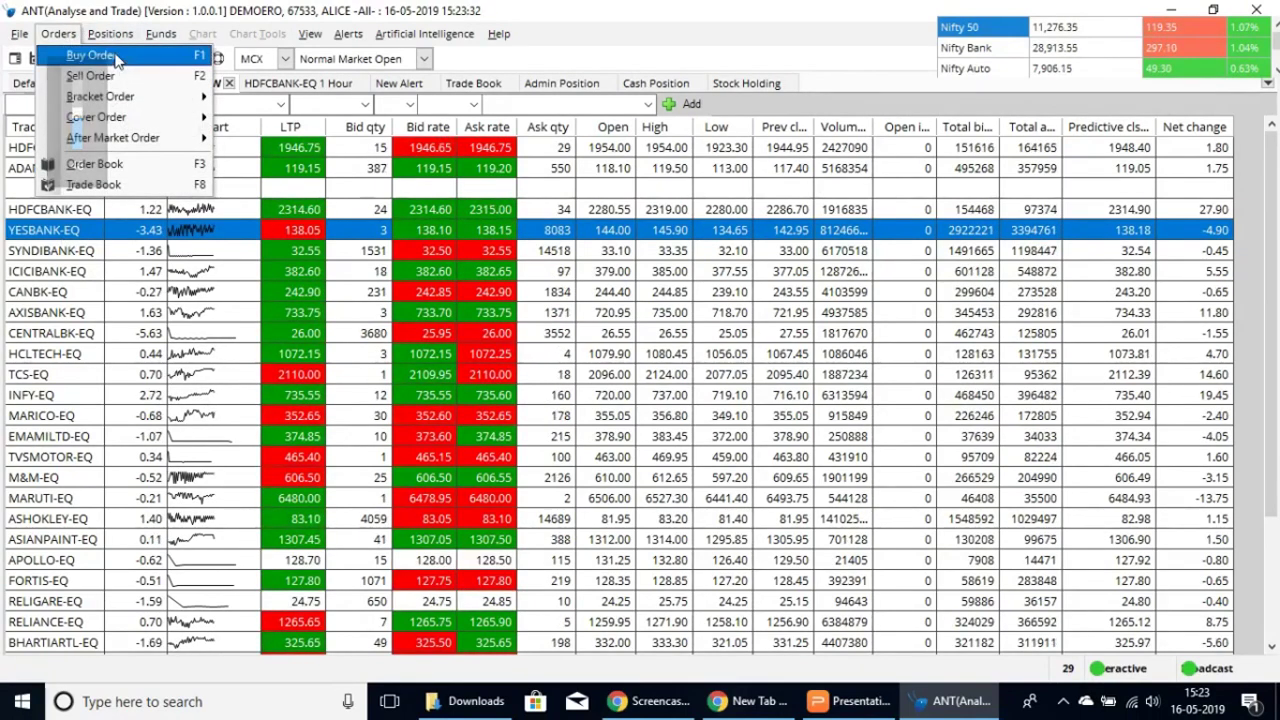
key(Escape)
click(109, 58)
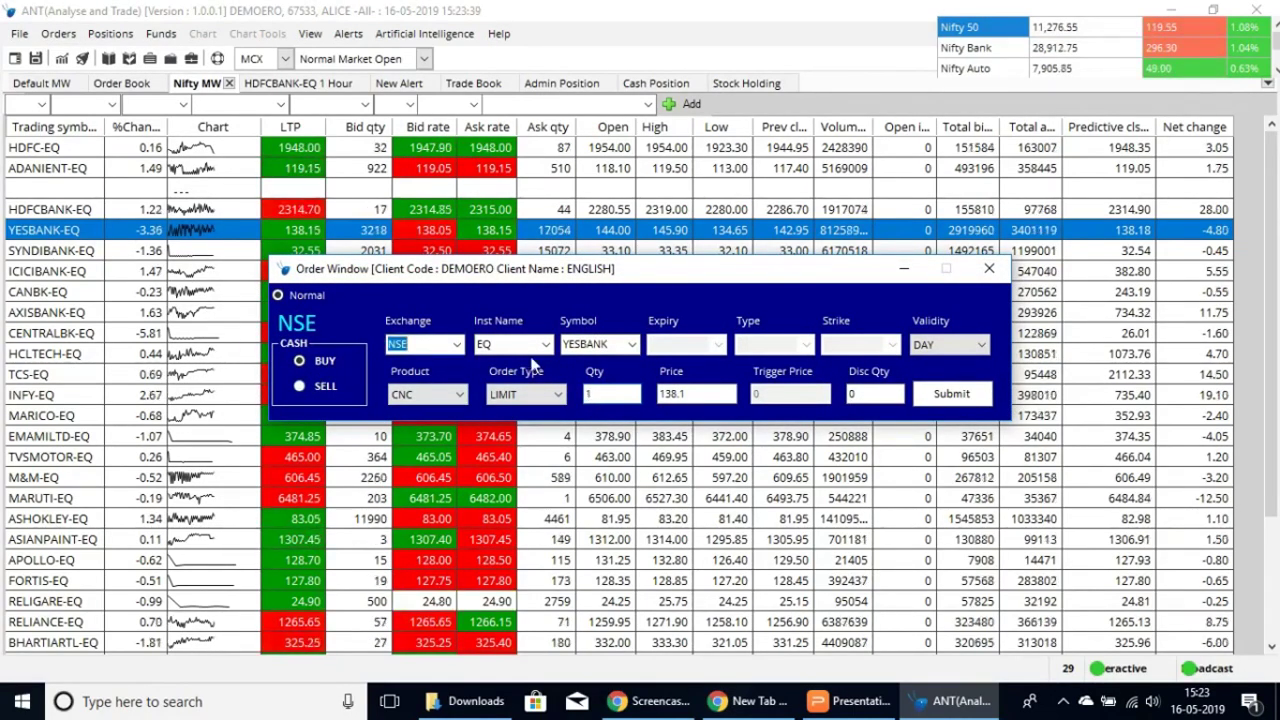
click(461, 396)
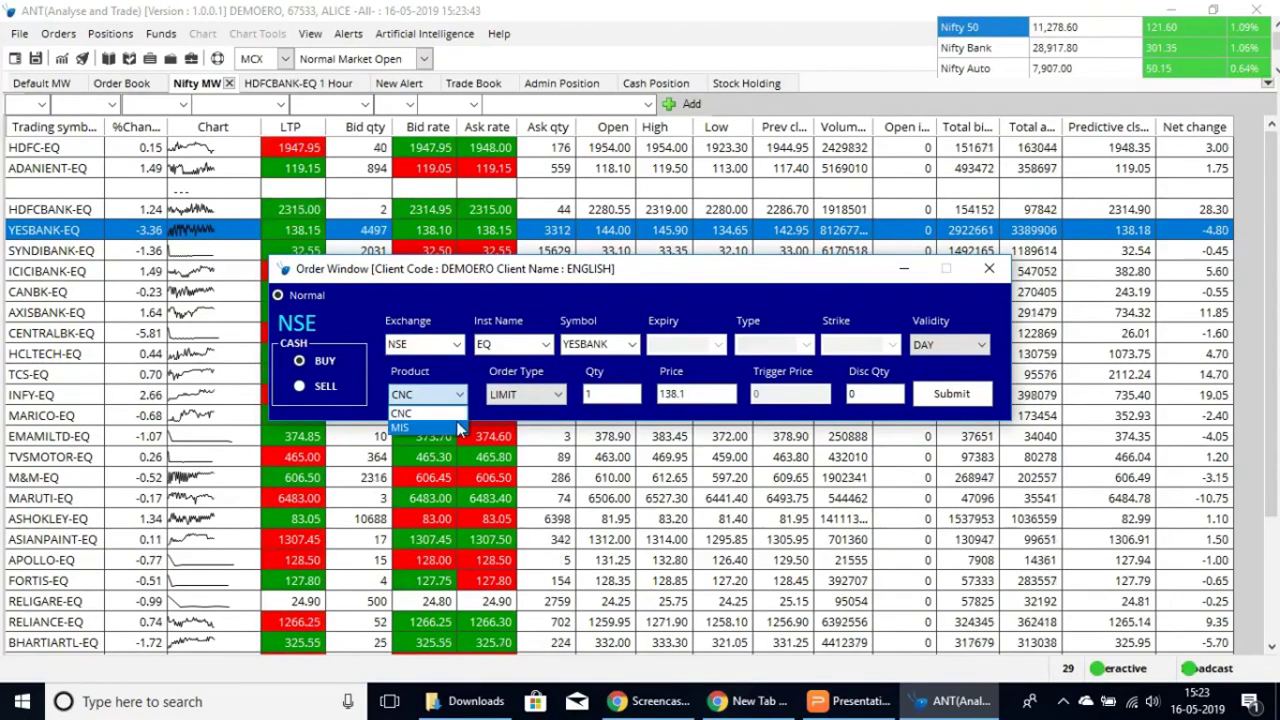
click(450, 413)
click(555, 396)
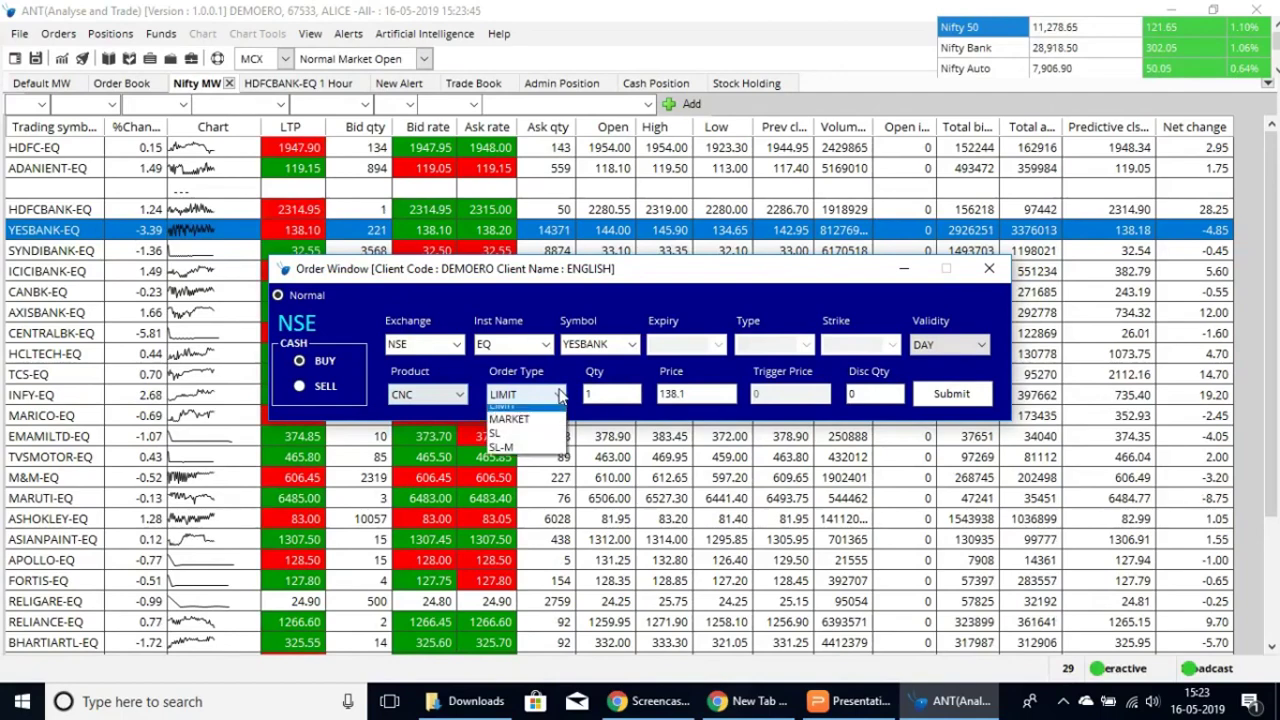
click(515, 412)
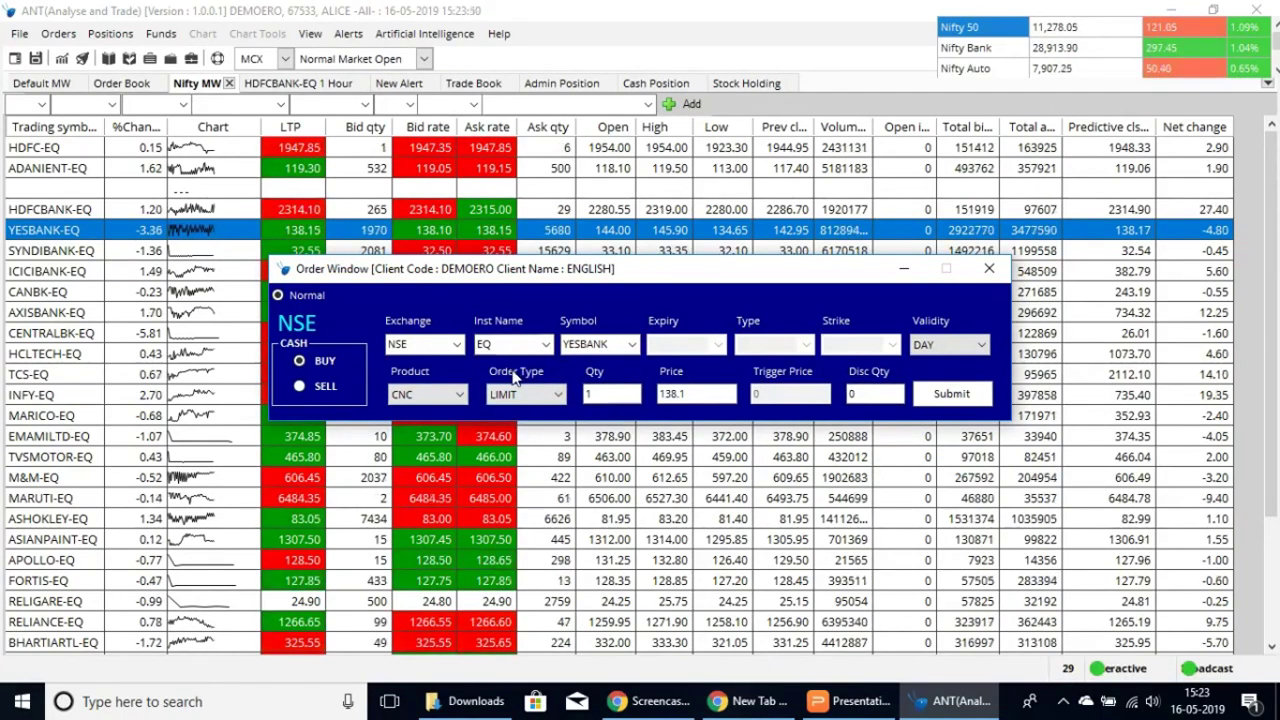
click(990, 271)
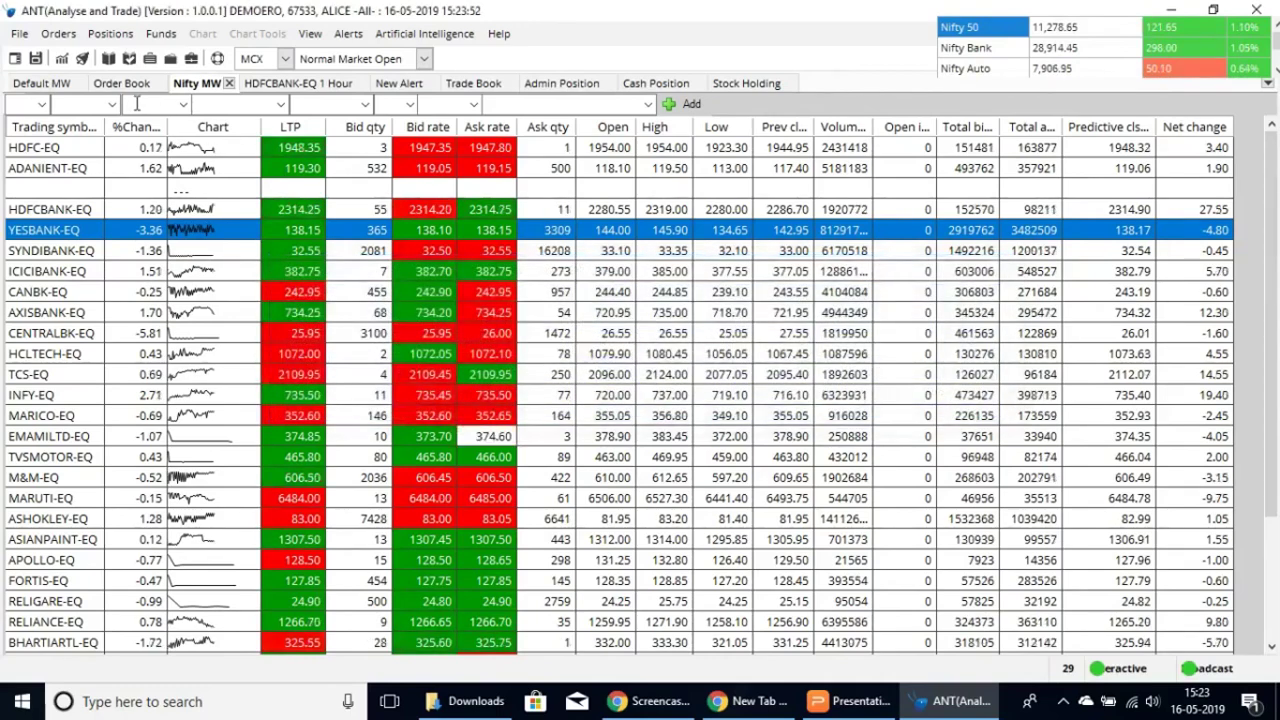
click(58, 33)
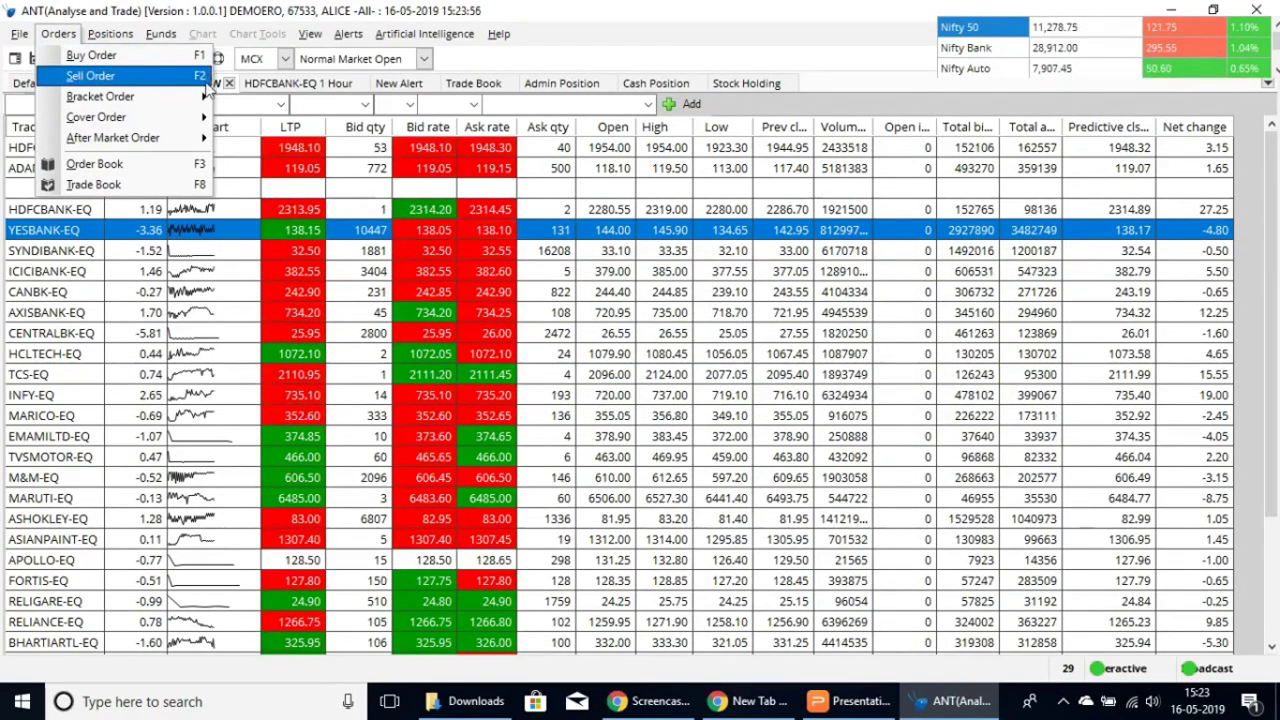
mouse_move(193, 100)
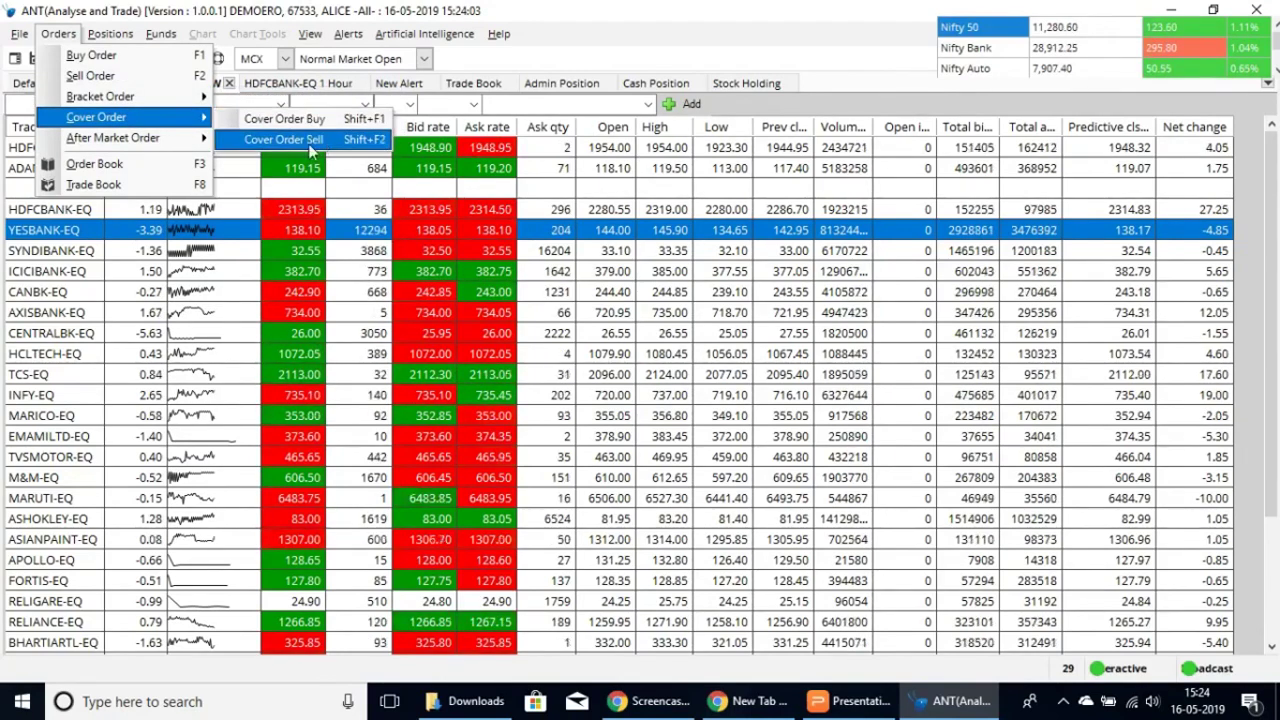
mouse_move(196, 142)
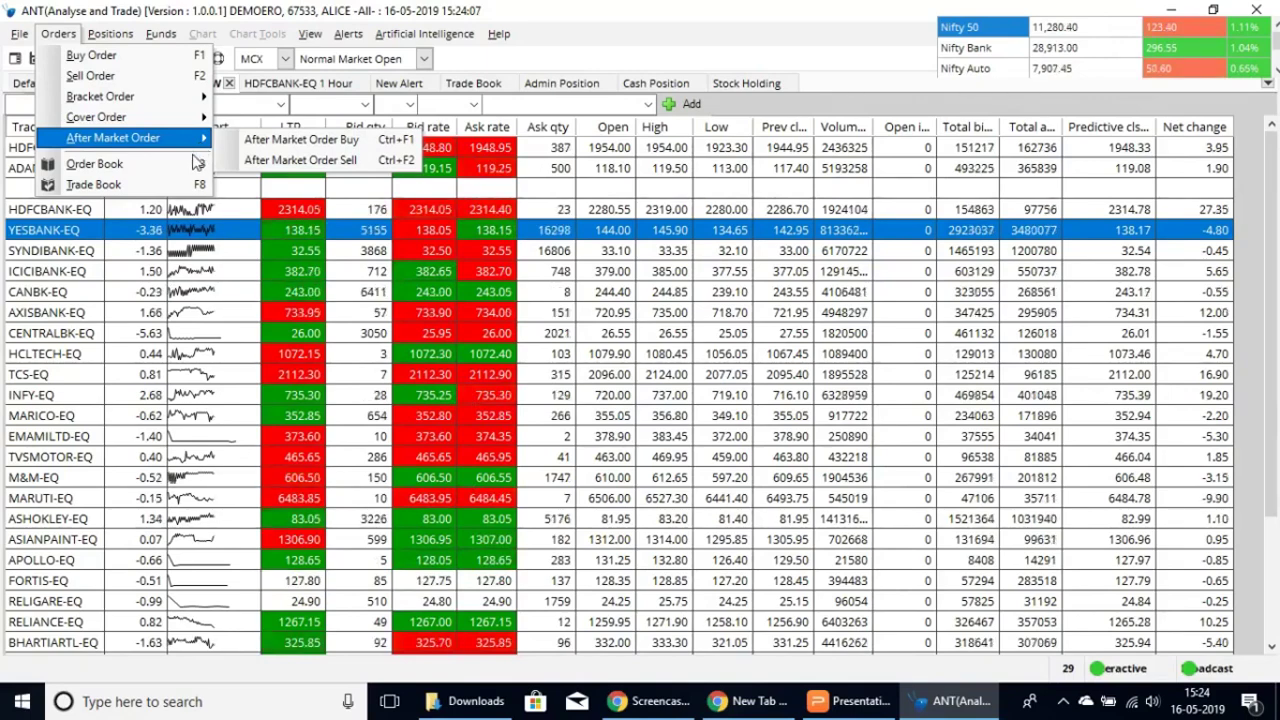
click(110, 38)
click(110, 38)
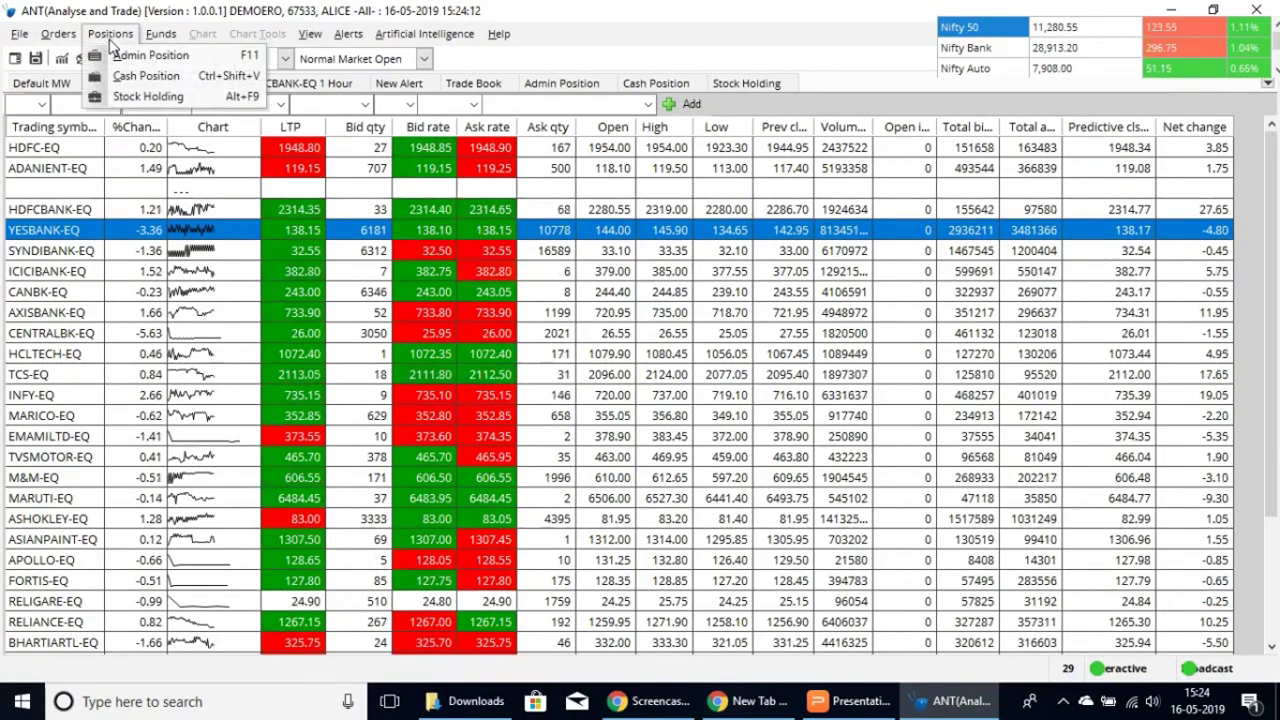
click(110, 38)
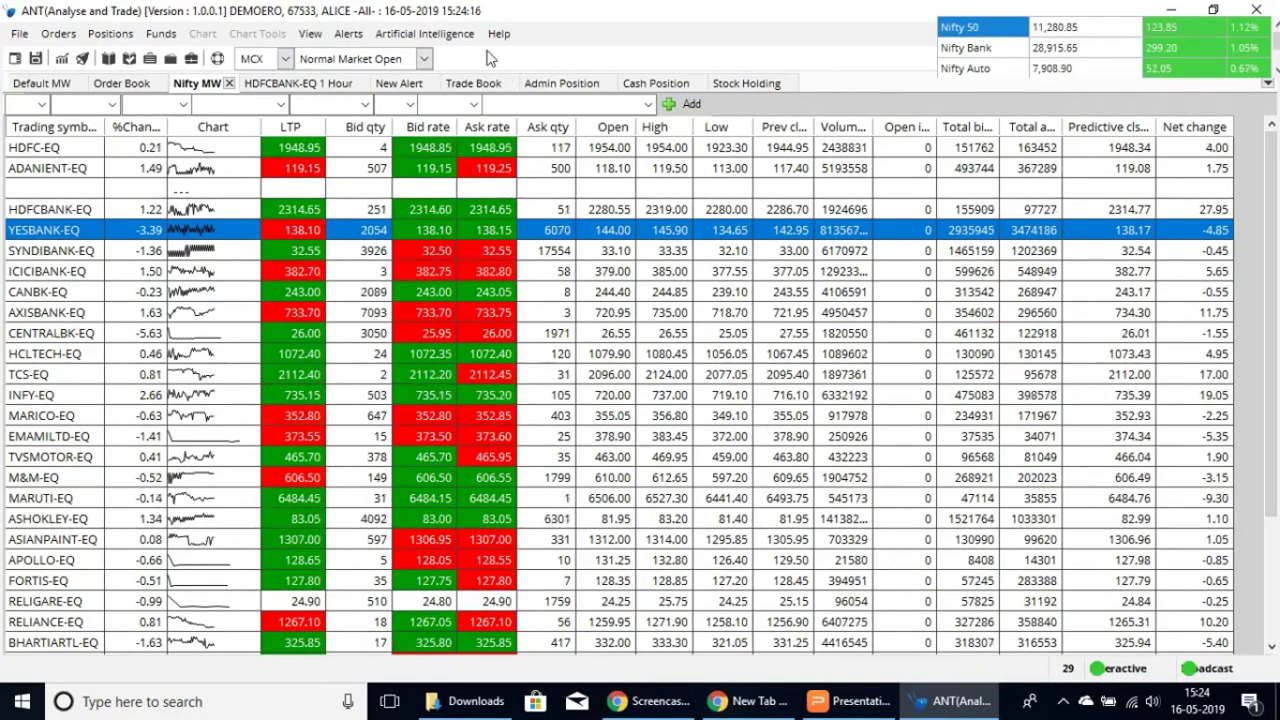
click(112, 34)
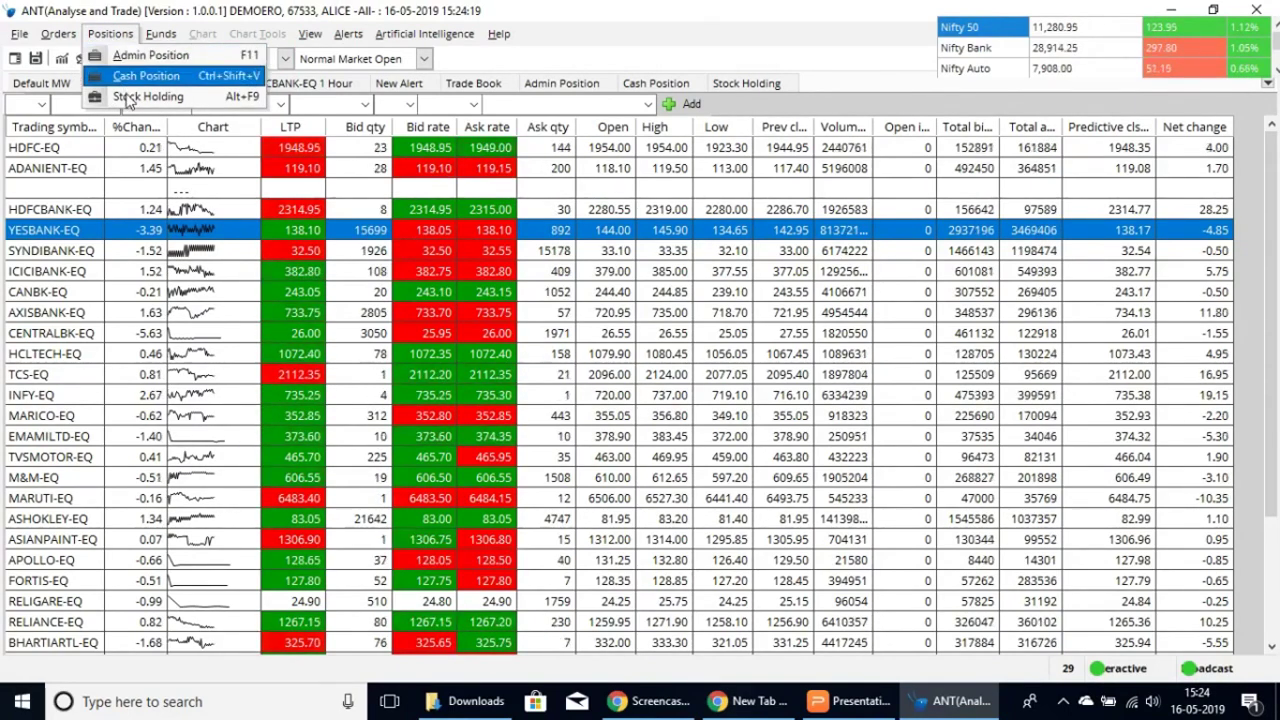
click(110, 34)
click(161, 34)
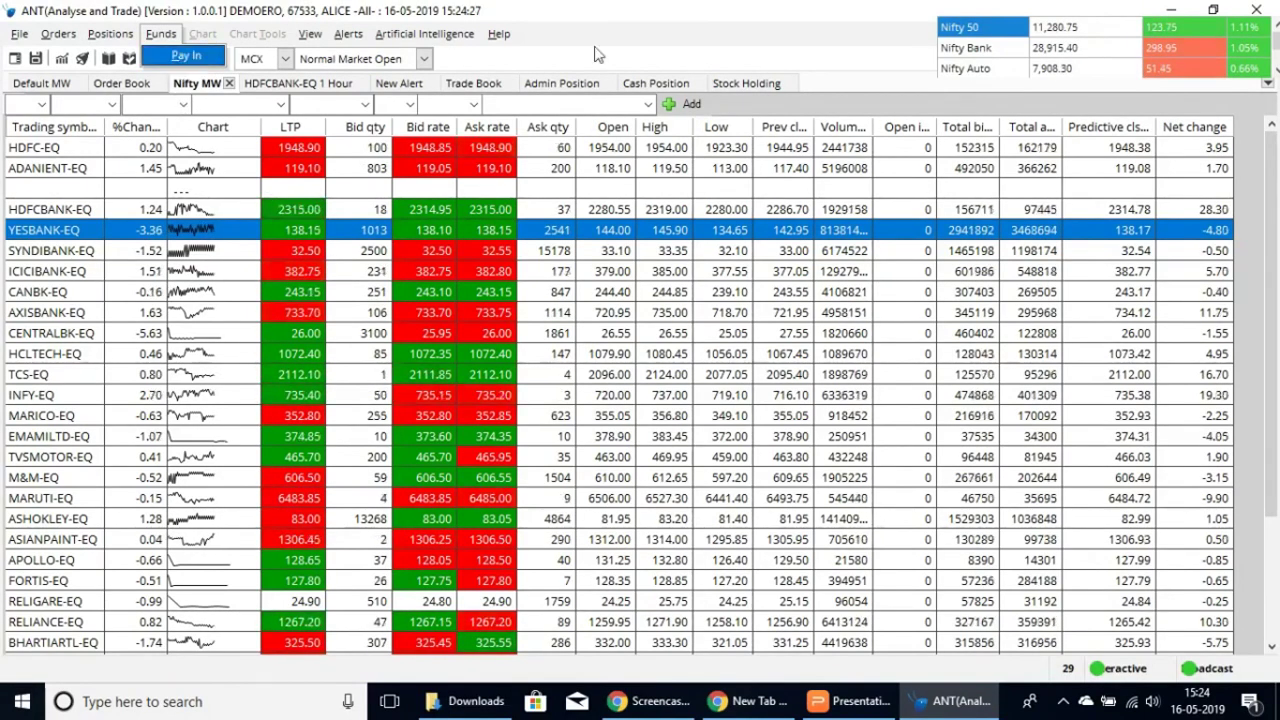
click(312, 34)
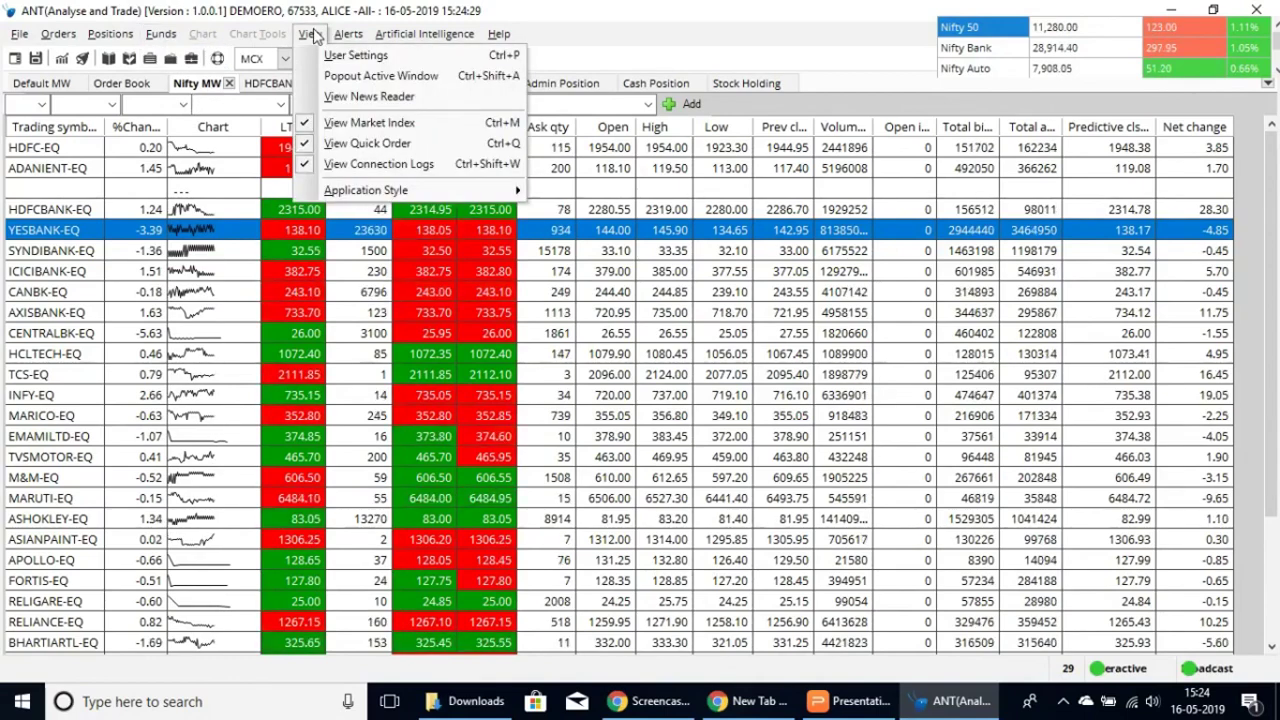
mouse_move(350, 35)
mouse_move(405, 38)
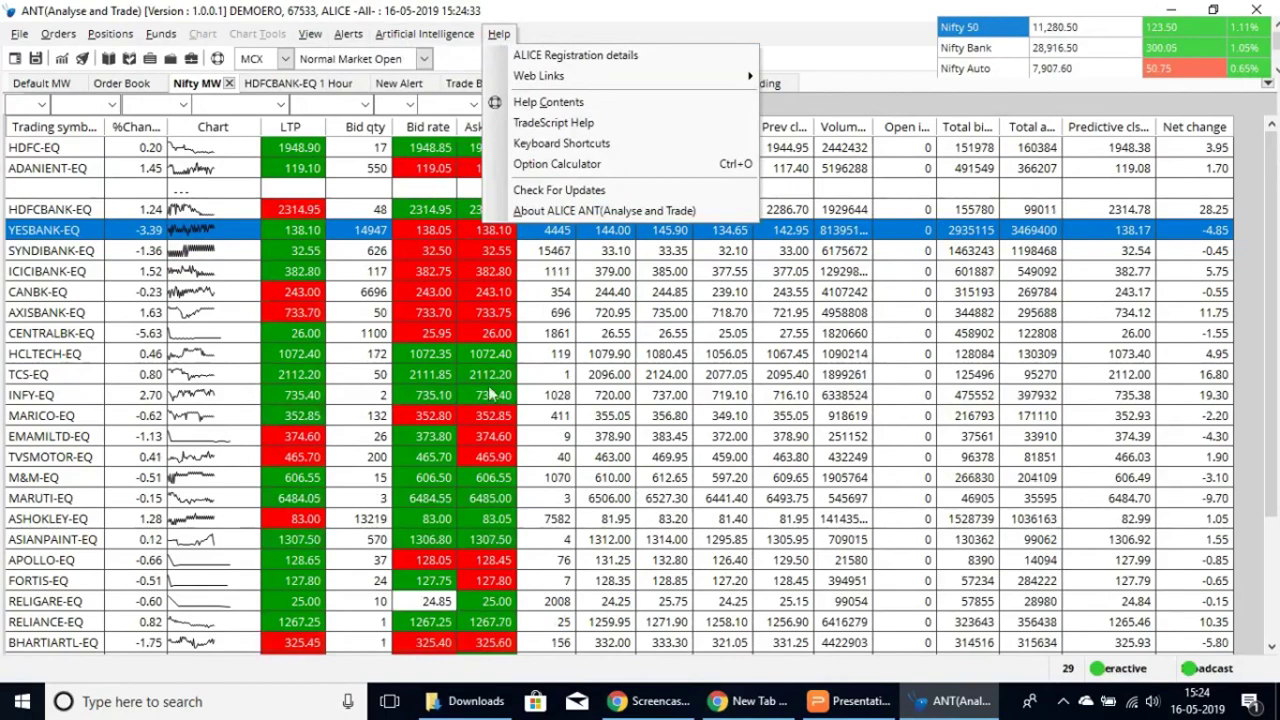
click(628, 355)
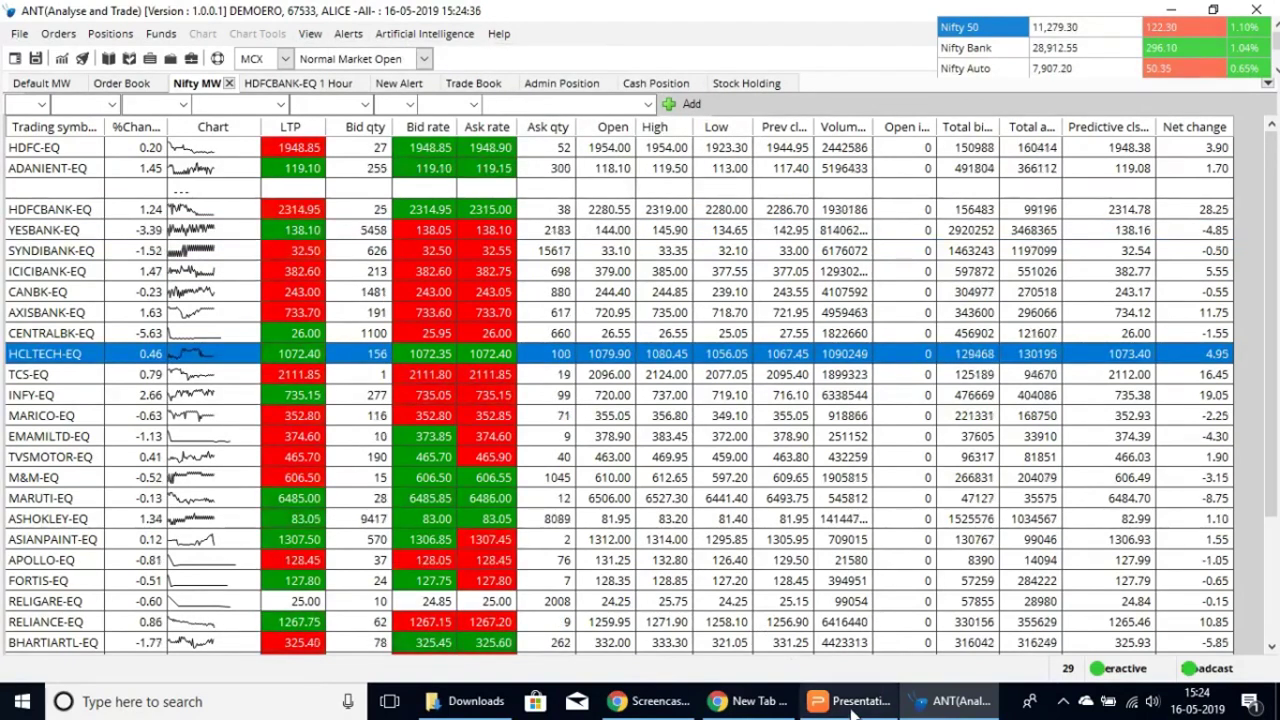